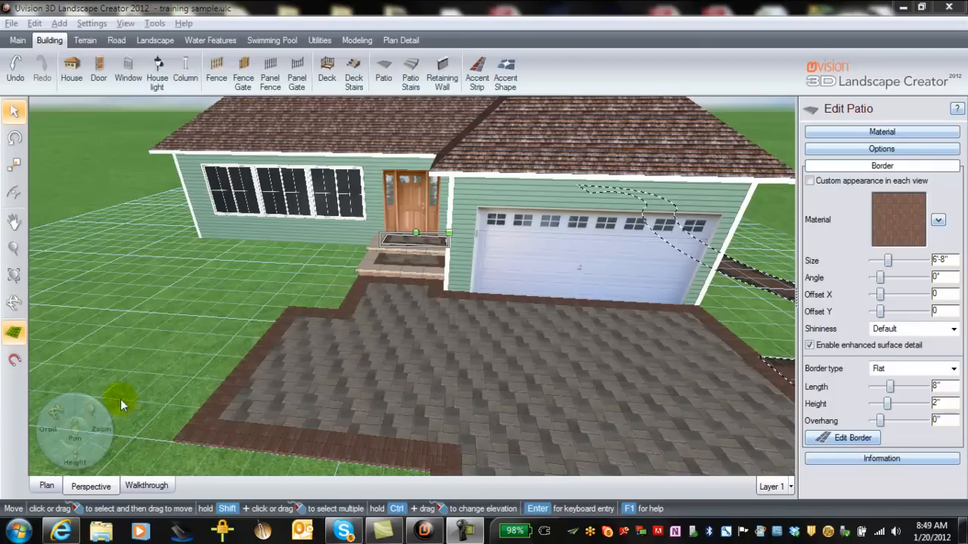
Step: Draw an open three-sided retaining wall along the outer edge of the patio bump-out in plan view, with sides of 4', 12' and about 12'
left_click(46, 488)
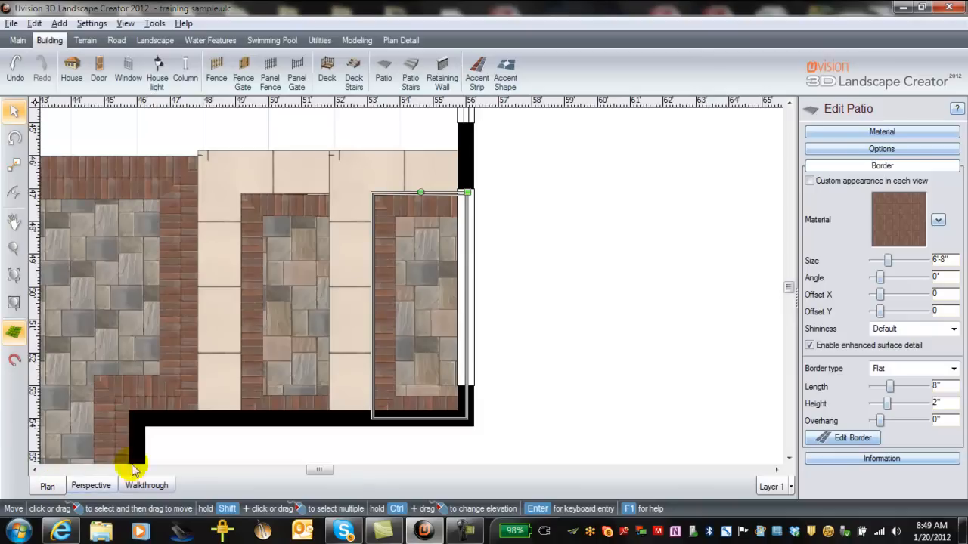
scroll(292, 396, "down", 4)
middle_click_drag(277, 388, 572, 425)
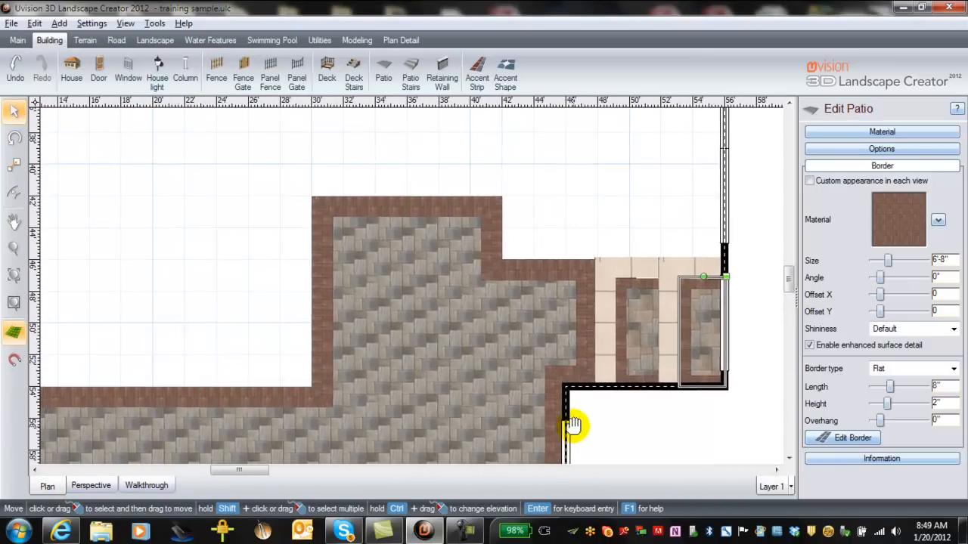
left_click(376, 219)
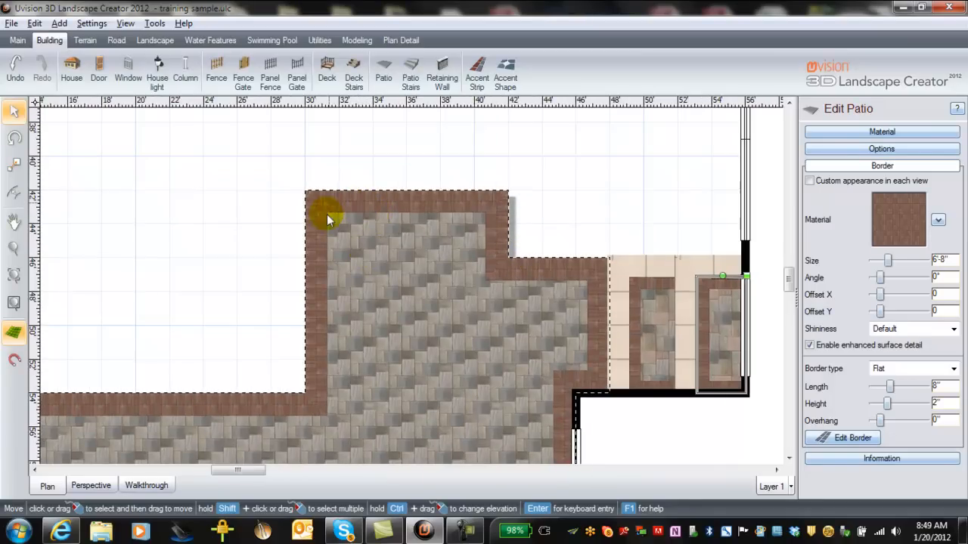
left_click(448, 77)
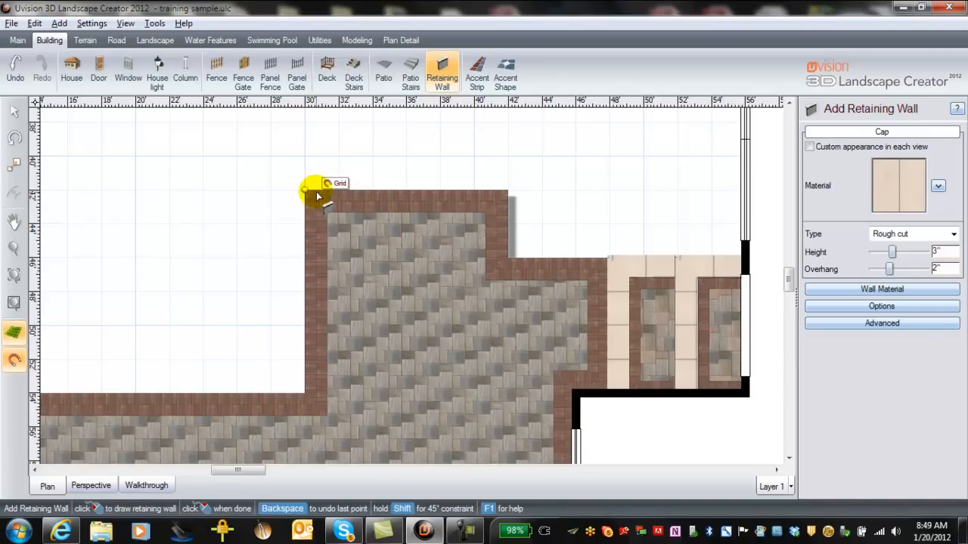
left_click(508, 258)
left_click(502, 195)
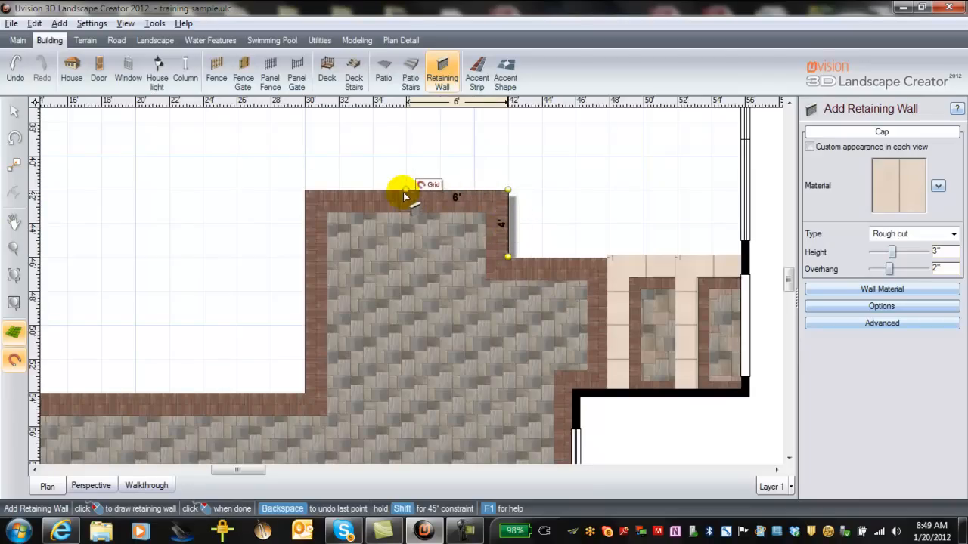
left_click(314, 195)
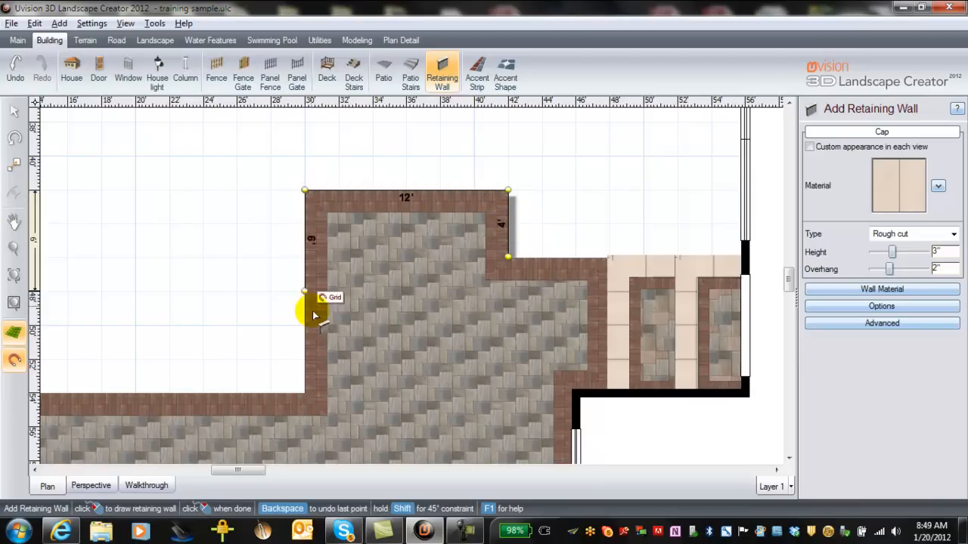
double_click(313, 391)
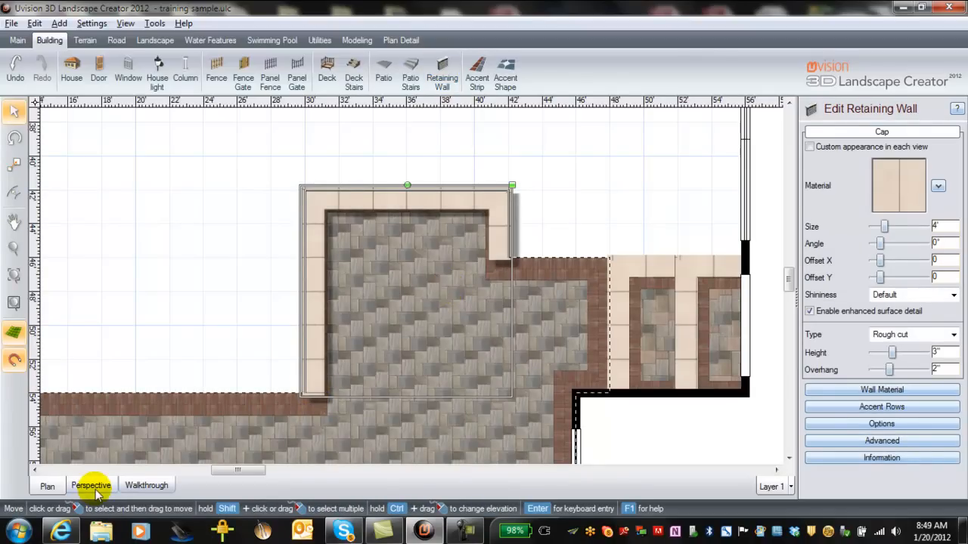
Step: In the perspective view, change the retaining wall's cap material to the blue-grey Unilock Ledgestone Coping
left_click(96, 493)
middle_click_drag(190, 438, 287, 409)
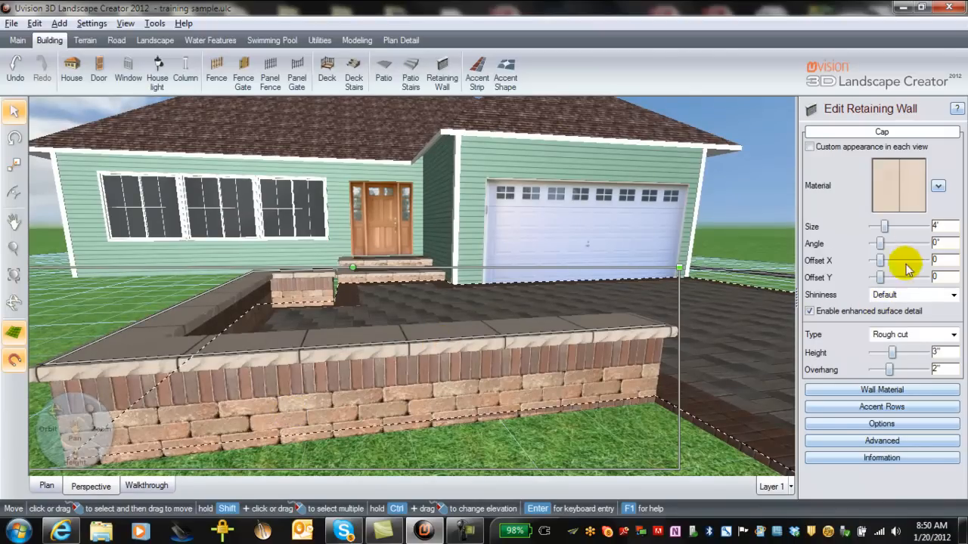
left_click(906, 194)
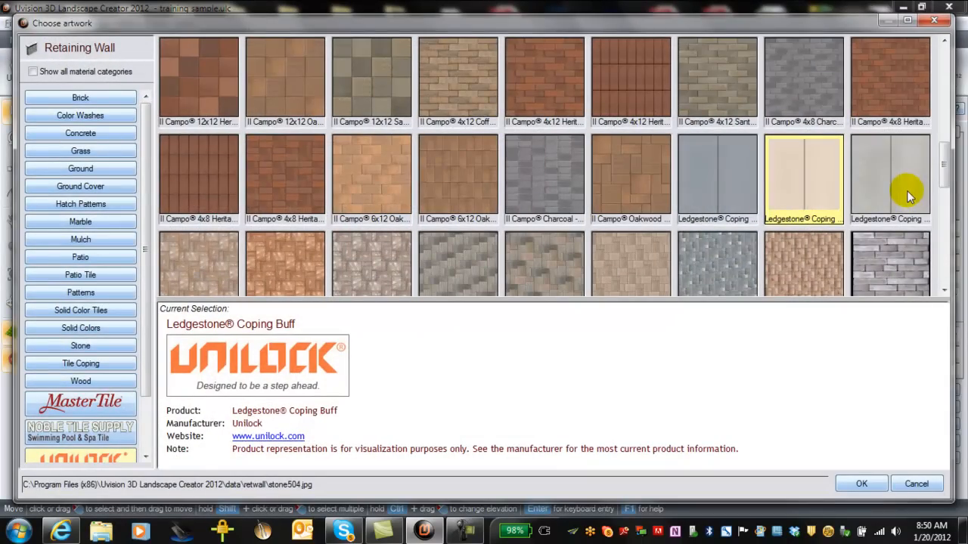
double_click(723, 180)
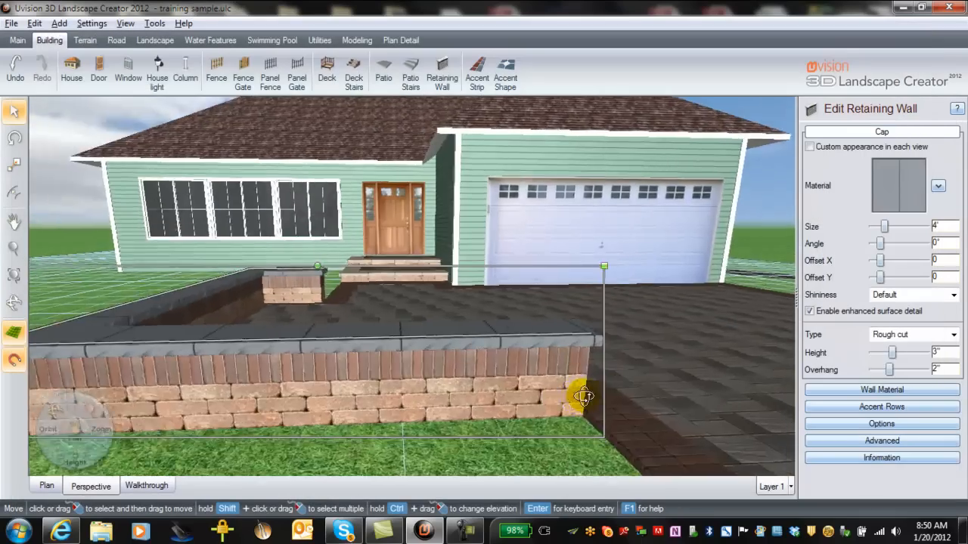
middle_click_drag(584, 396, 614, 391)
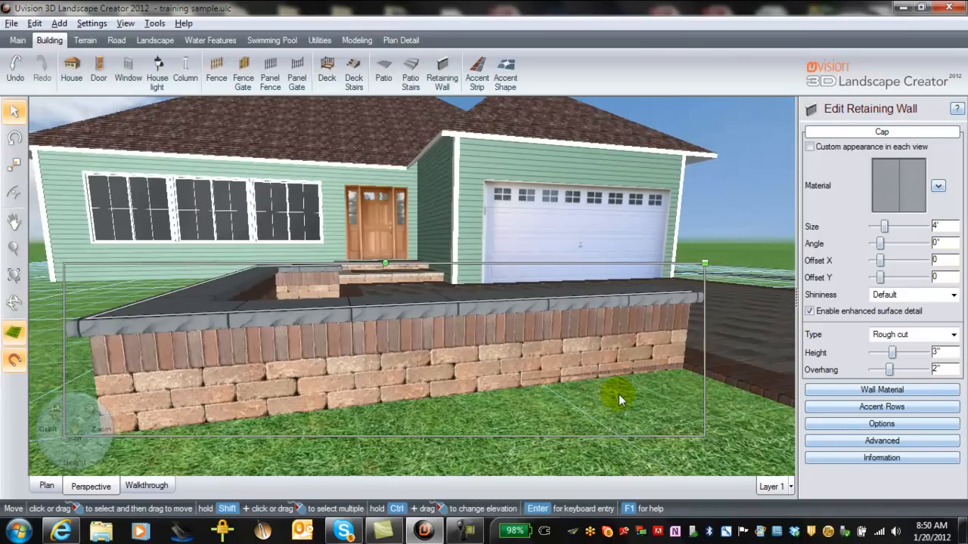
Step: Try a grey Unilock stone as the patio's surface material and undo the change
left_click(643, 352)
left_click(879, 132)
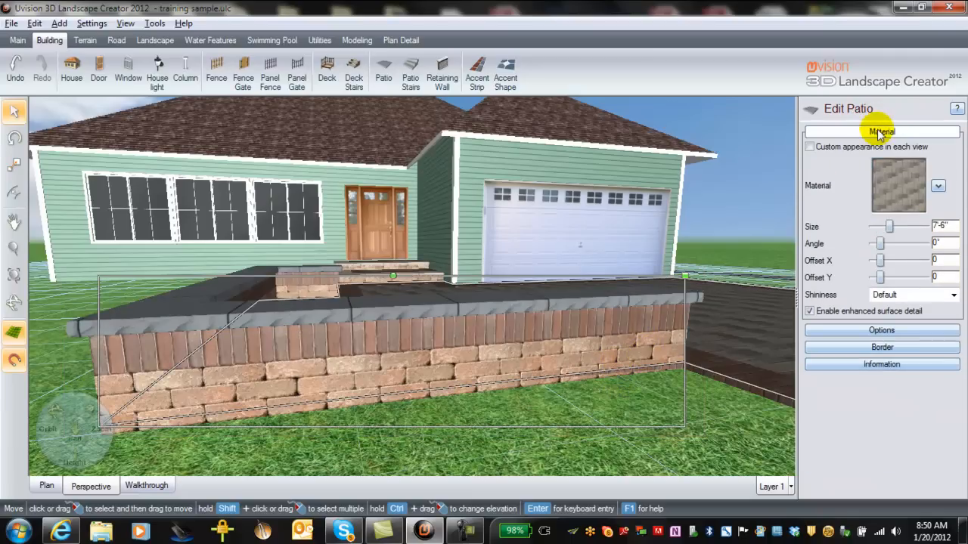
left_click(897, 181)
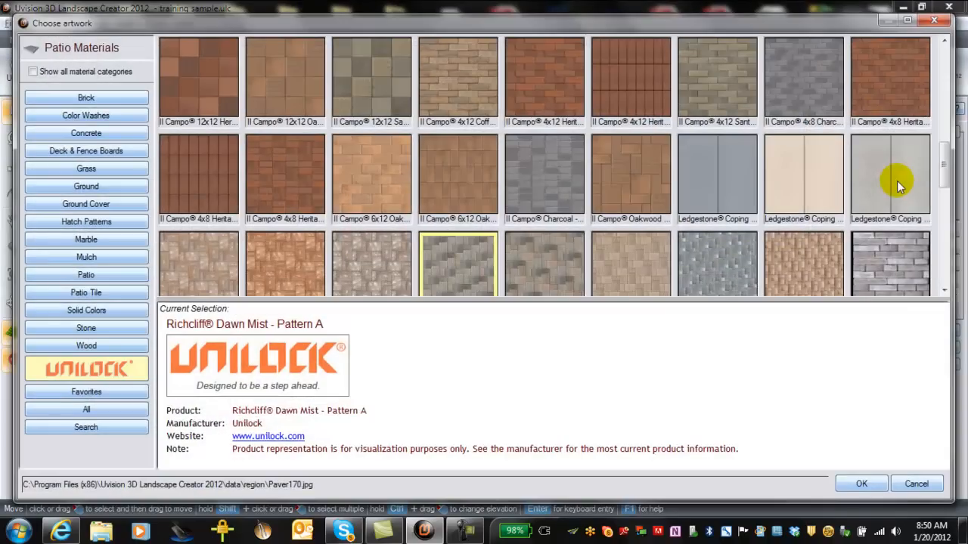
scroll(592, 257, "down", 5)
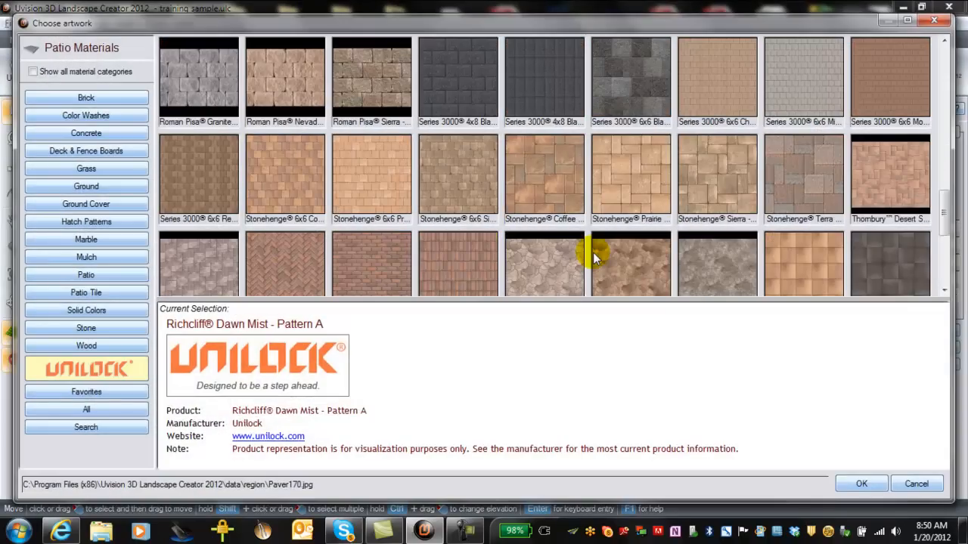
scroll(593, 257, "down", 10)
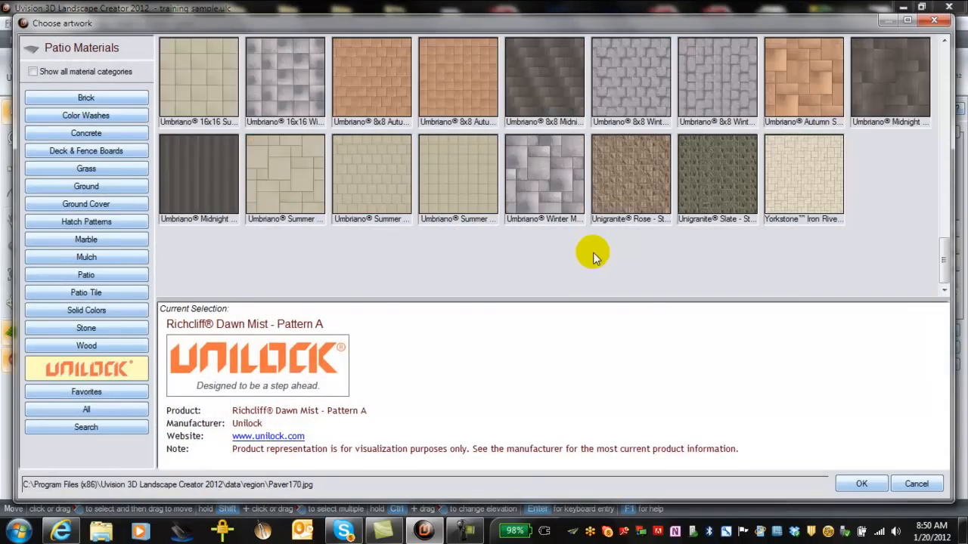
scroll(593, 257, "up", 10)
scroll(593, 257, "up", 3)
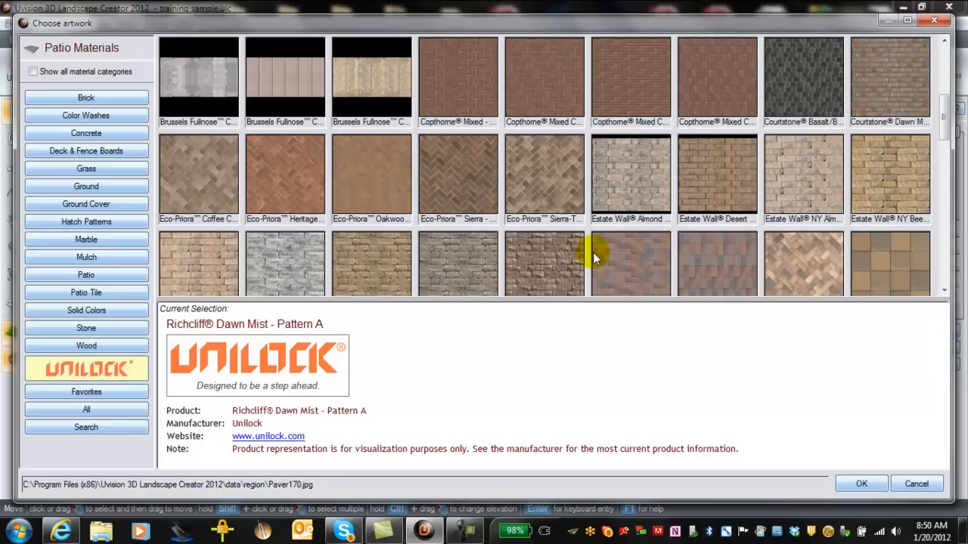
scroll(593, 257, "up", 3)
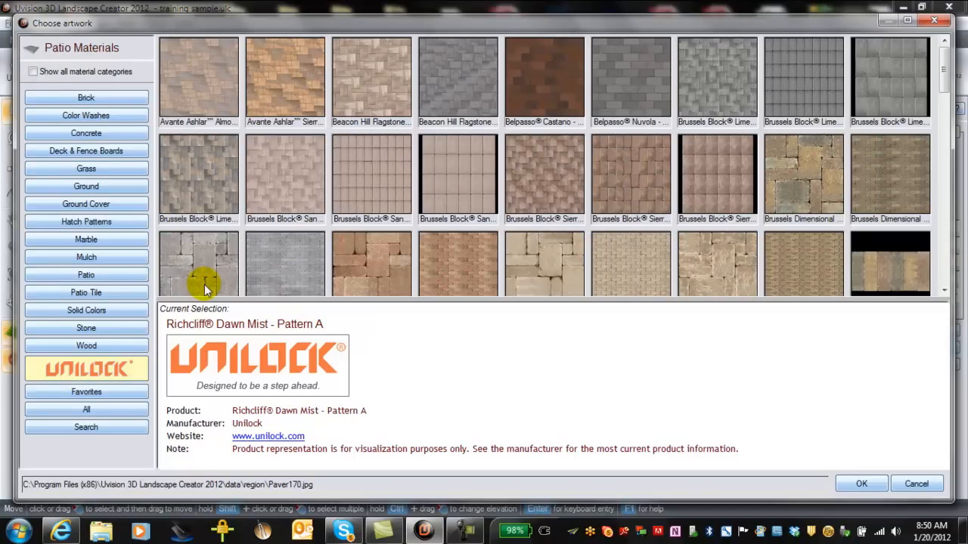
double_click(294, 278)
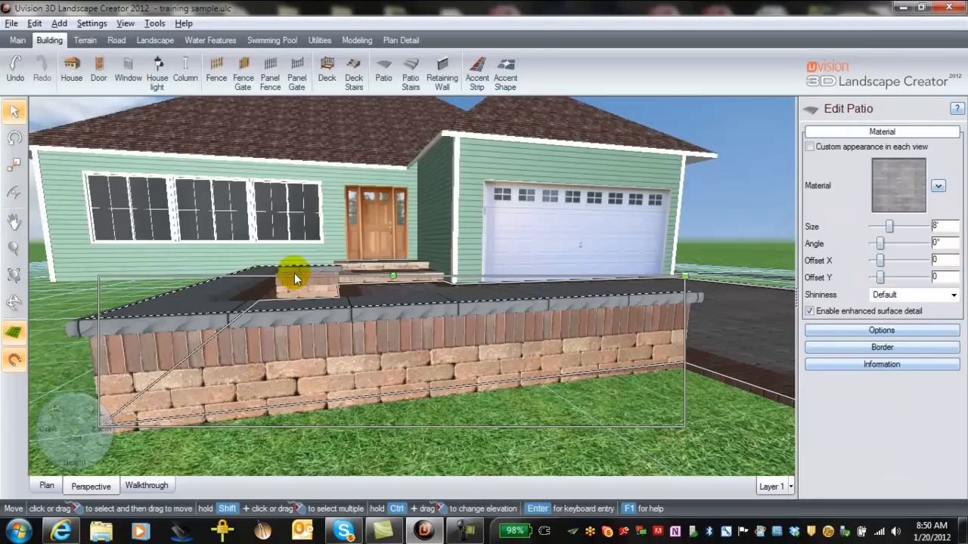
middle_click_drag(402, 434, 281, 101)
right_click_drag(358, 359, 557, 156)
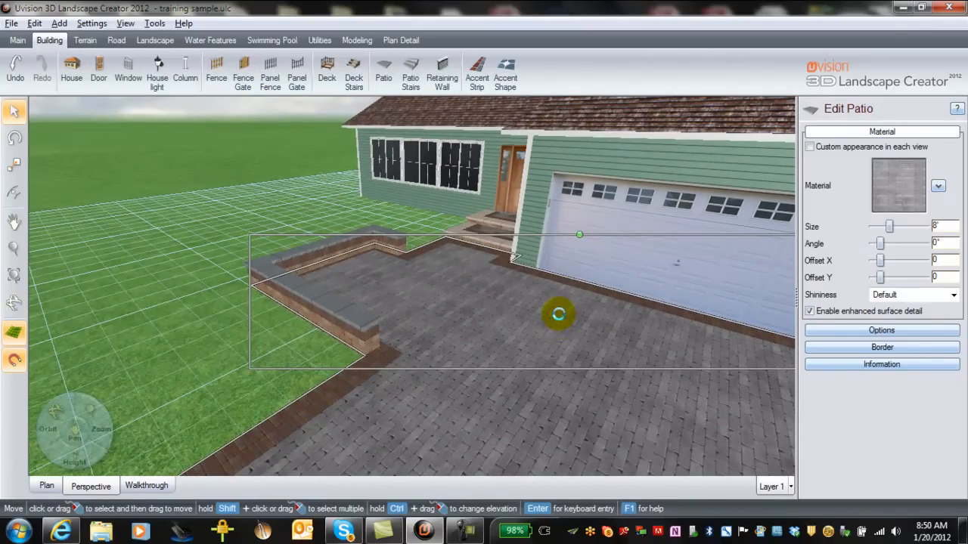
key("ctrl+z")
Step: Select the retaining wall and change its wall material to the grey Unilock stone beside the Brussels Dimensional Stone options
middle_click_drag(480, 352, 449, 411)
left_click(410, 346)
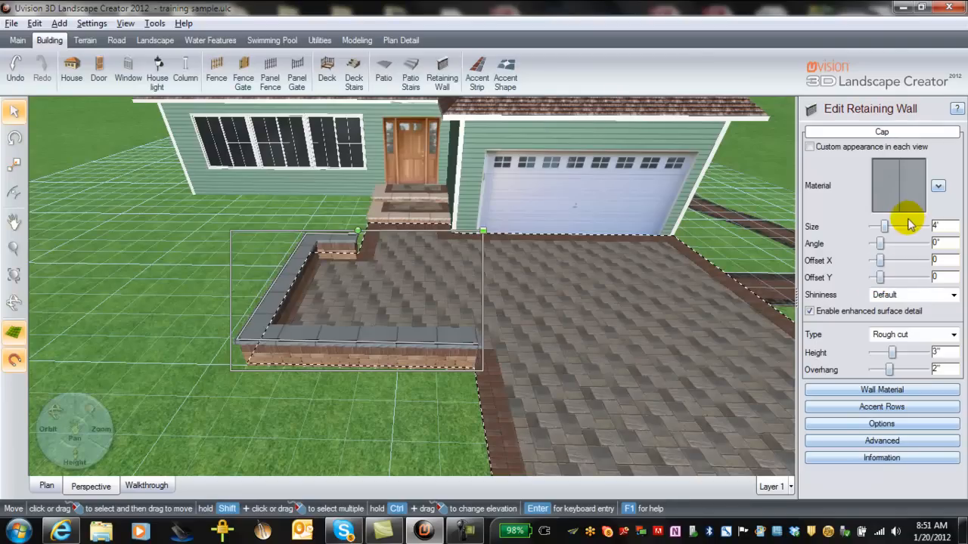
left_click(898, 391)
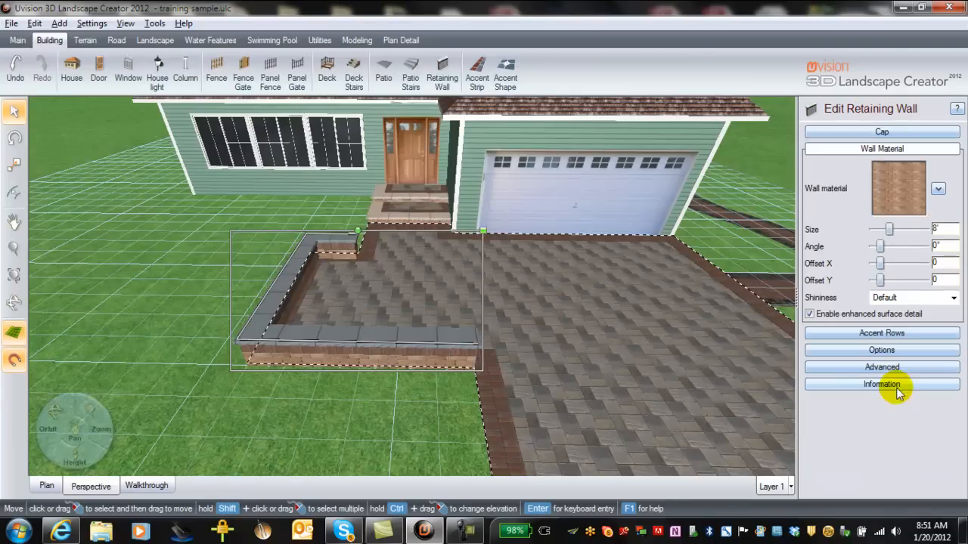
left_click(905, 186)
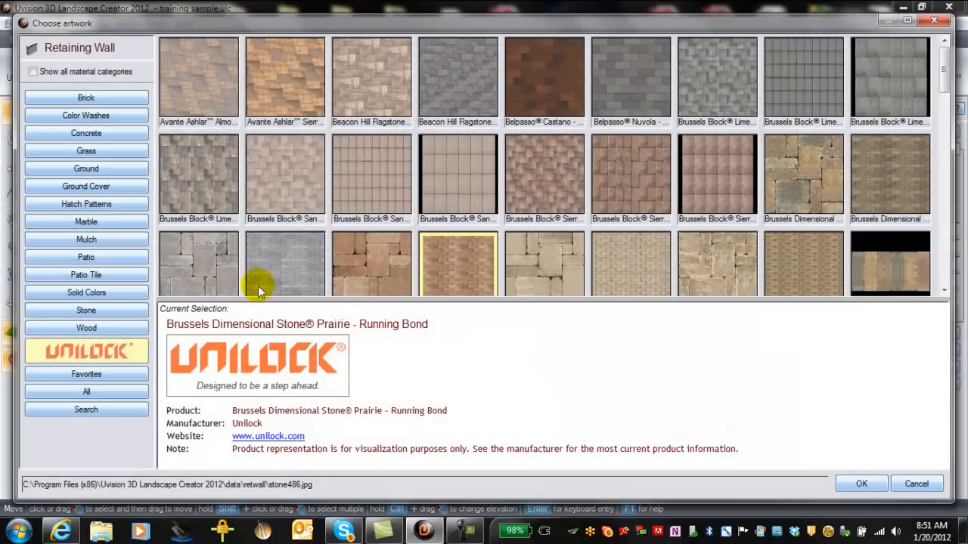
double_click(277, 271)
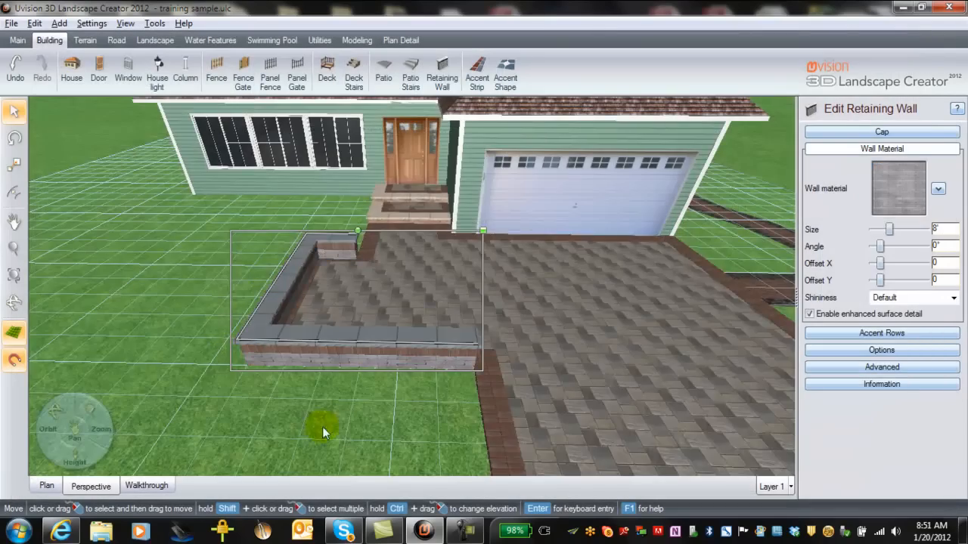
middle_click_drag(356, 418, 497, 376)
scroll(456, 370, "up", 3)
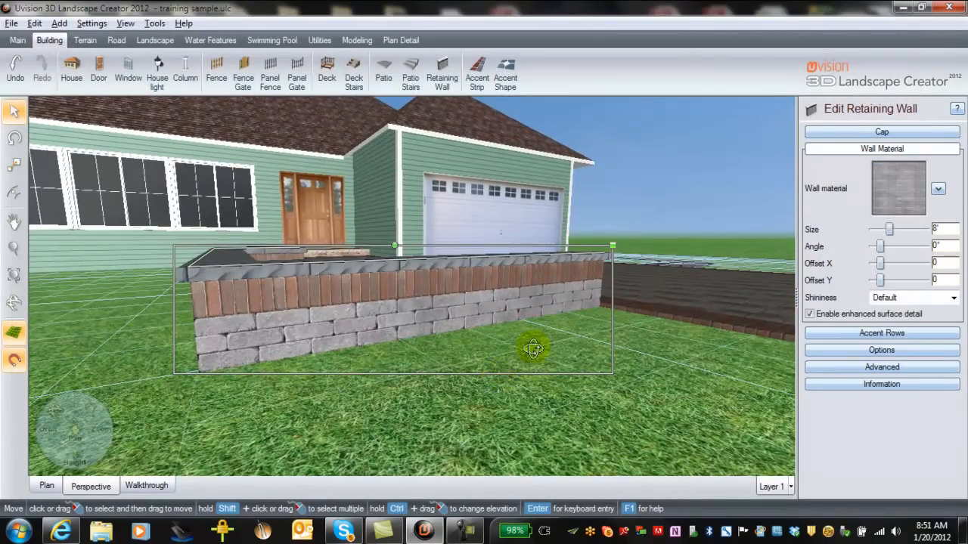
middle_click_drag(534, 341, 514, 350)
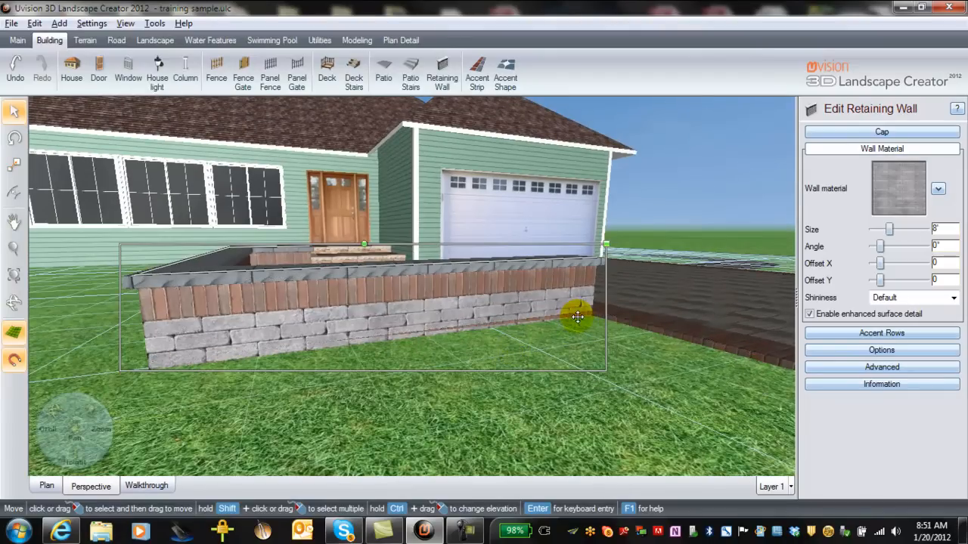
Step: Switch sides on the retaining wall so that it sits outside the patio's brick border
middle_click_drag(567, 355, 537, 442)
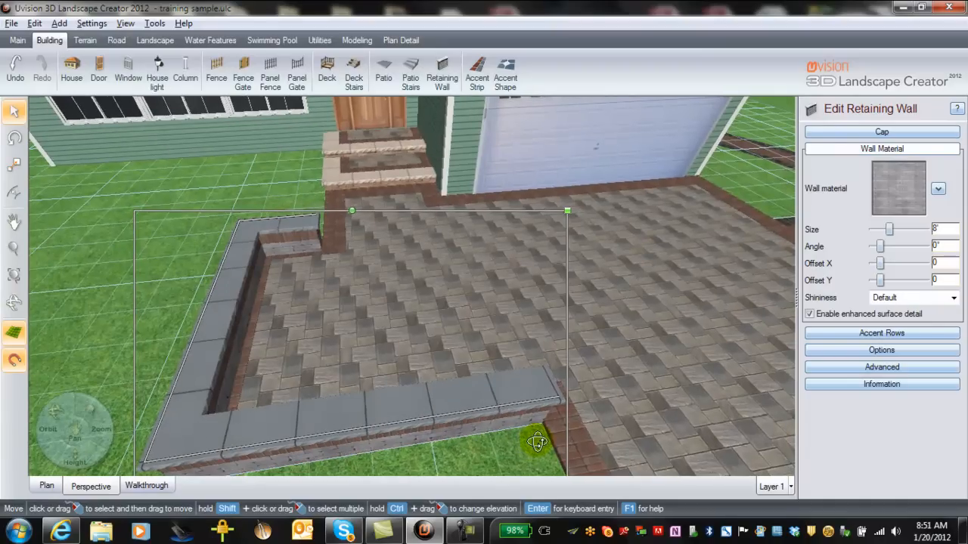
scroll(466, 292, "down", 5)
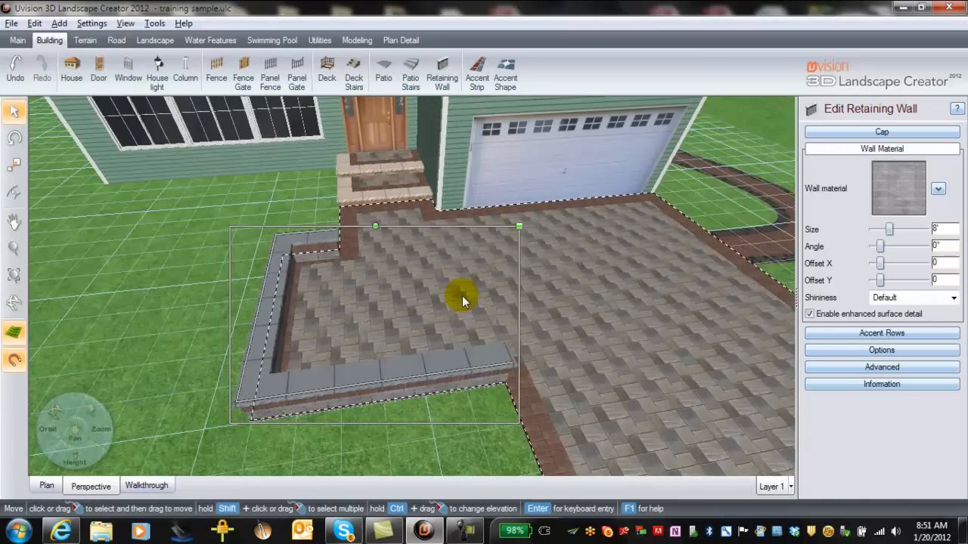
left_click(870, 350)
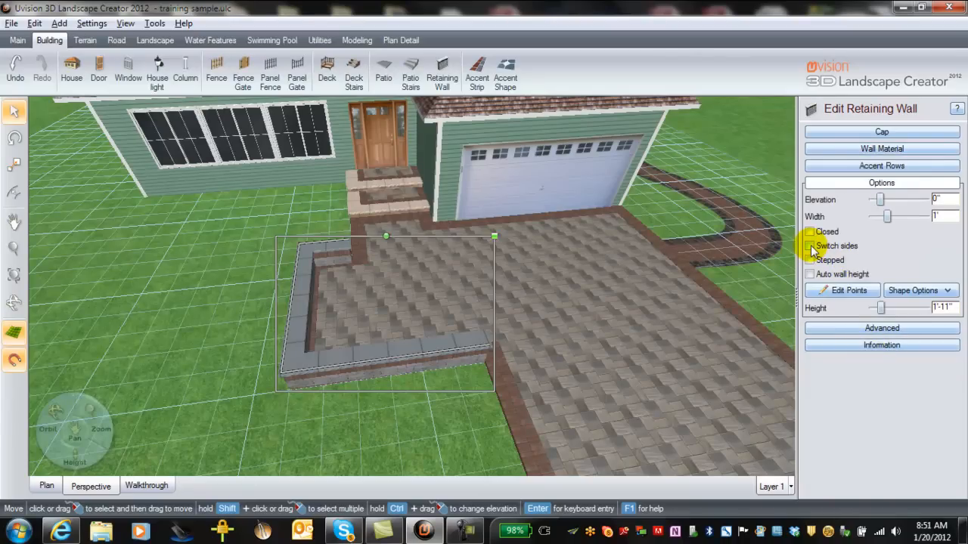
left_click(810, 246)
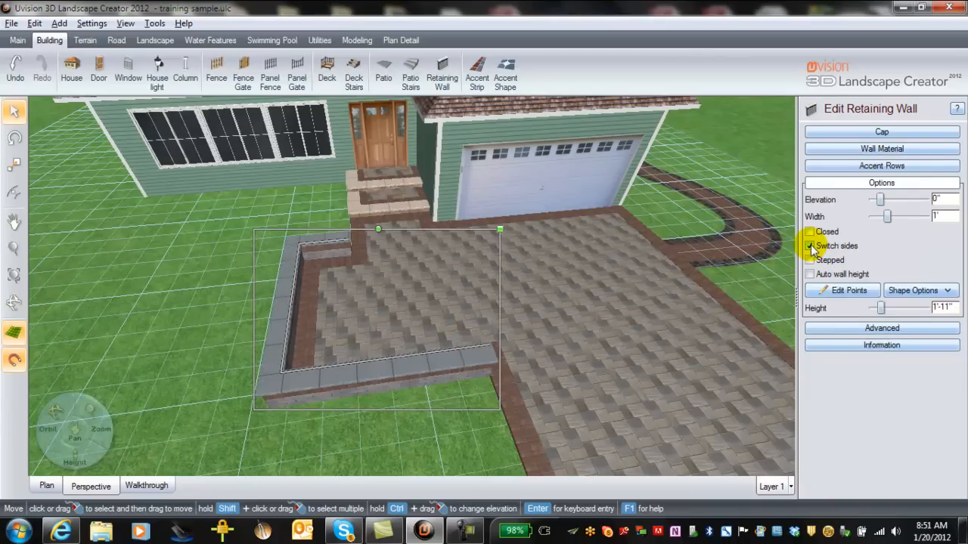
middle_click_drag(599, 295, 257, 333)
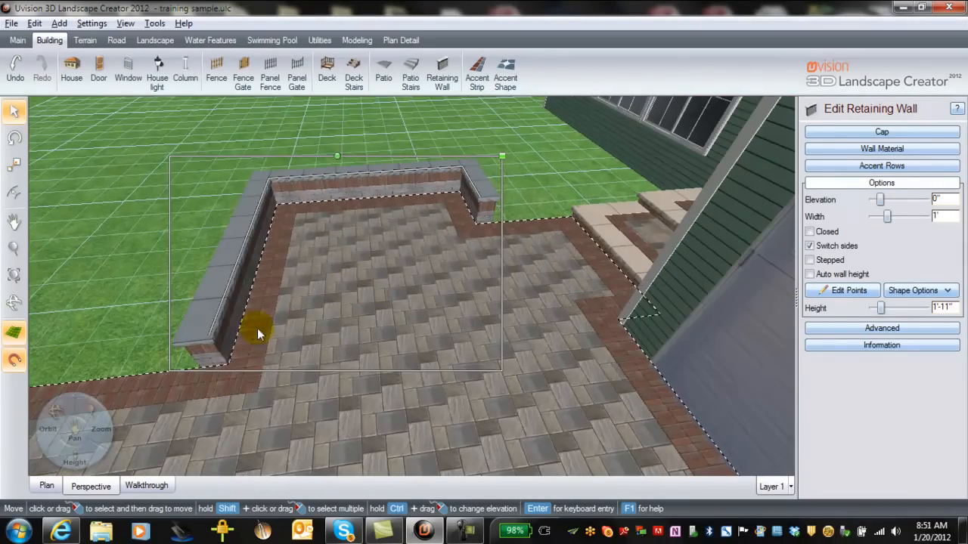
middle_click_drag(420, 334, 459, 281)
middle_click_drag(406, 329, 638, 310)
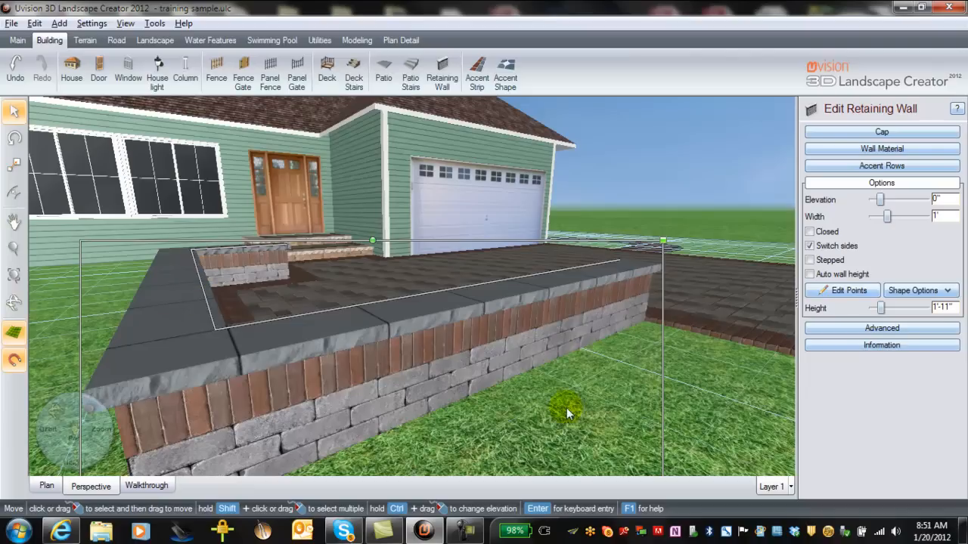
Step: Check the retaining wall's height setting and examine the stone courses on its outer face
left_click(945, 307)
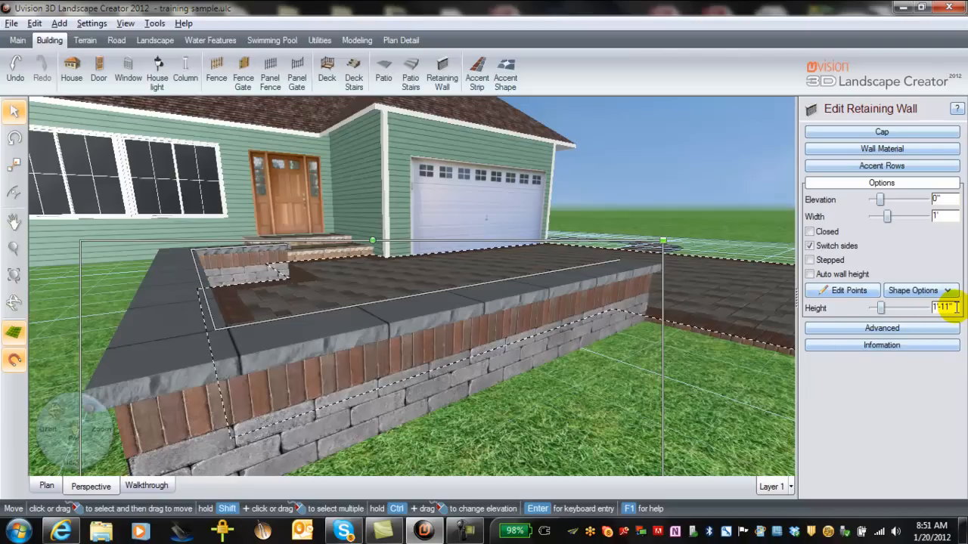
key("Return")
middle_click_drag(518, 403, 498, 386)
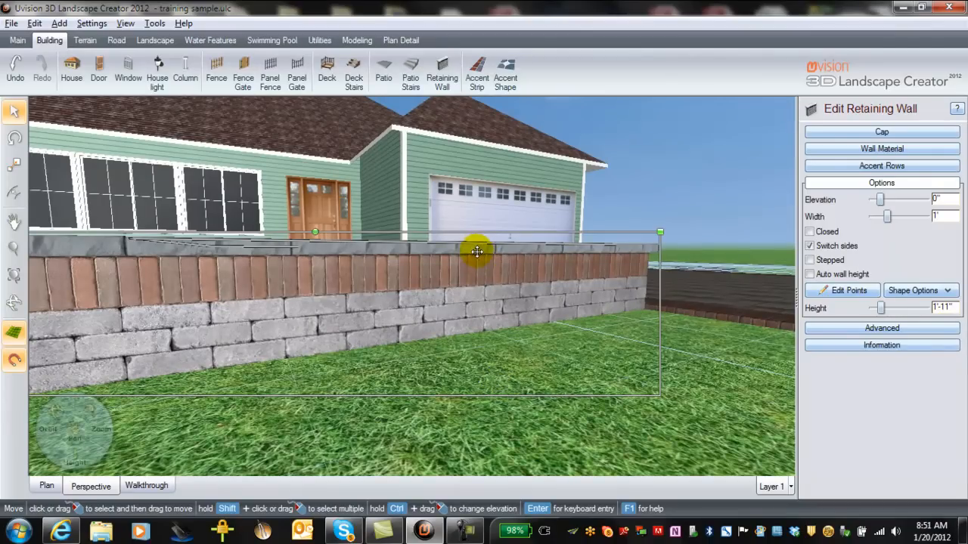
middle_click_drag(534, 281, 513, 302)
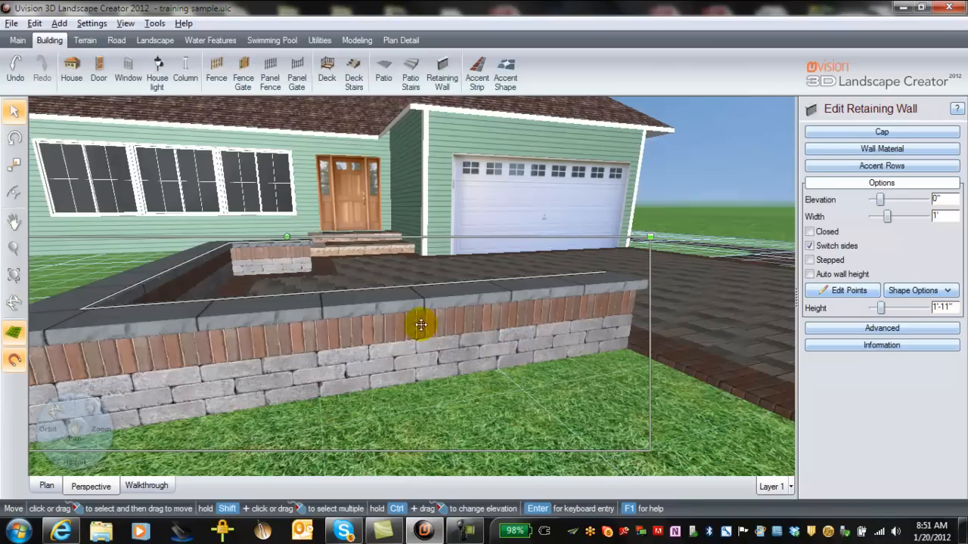
middle_click_drag(504, 363, 541, 360)
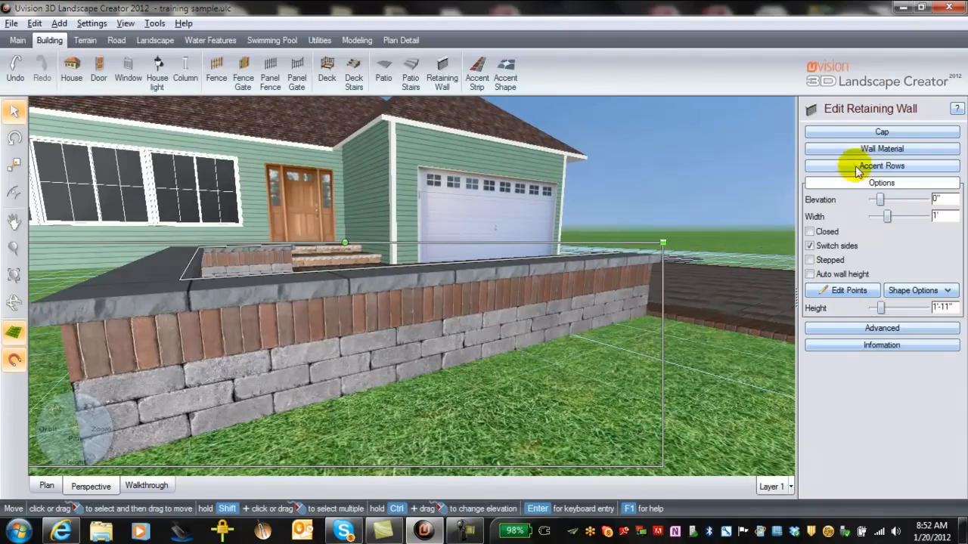
Step: Disable the retaining wall's accent row 1 to view the plain stone face, and enable the row again
left_click(818, 166)
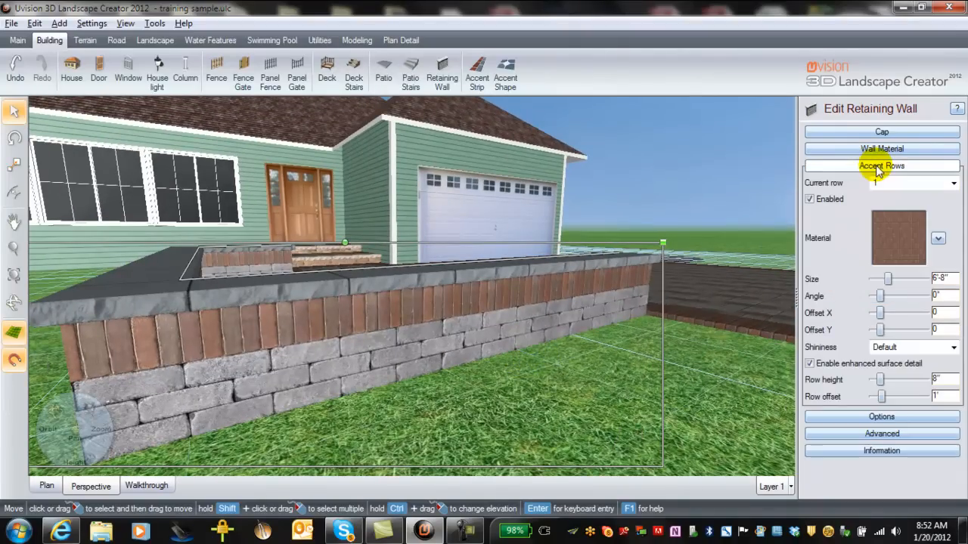
left_click(809, 200)
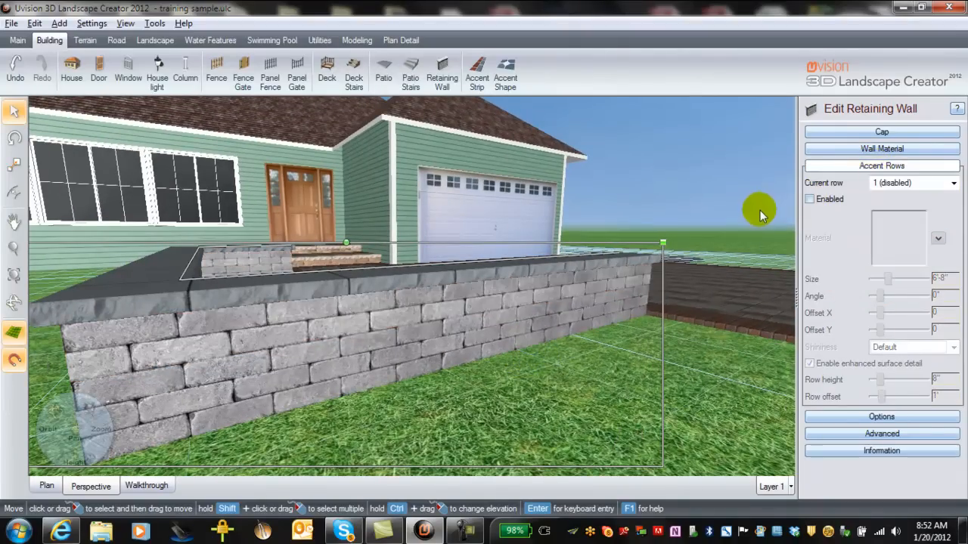
middle_click_drag(760, 210, 700, 225)
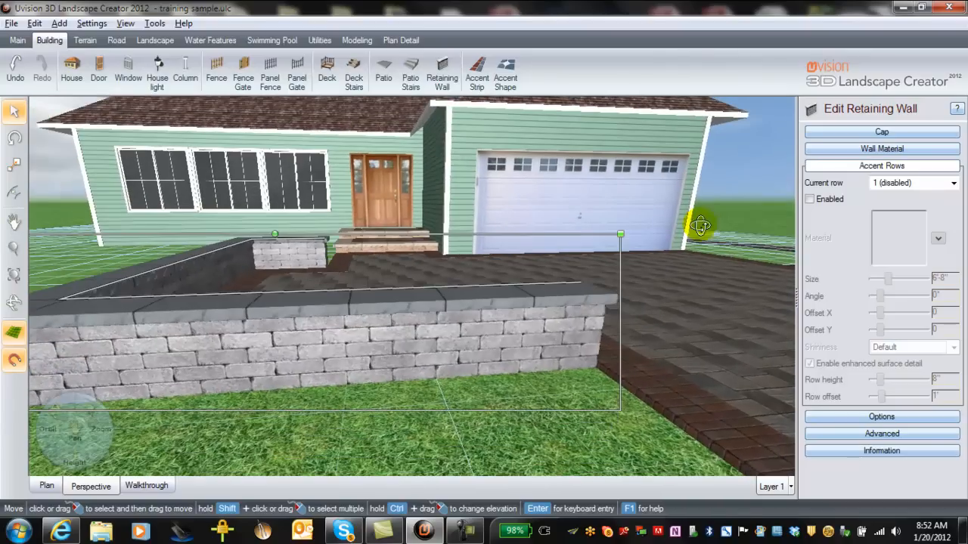
left_click(810, 200)
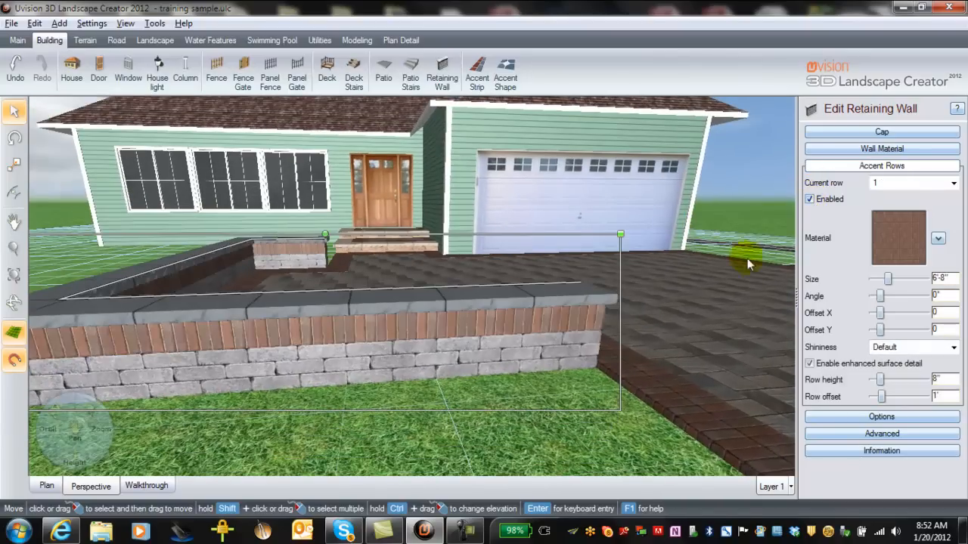
left_click_drag(526, 404, 456, 417)
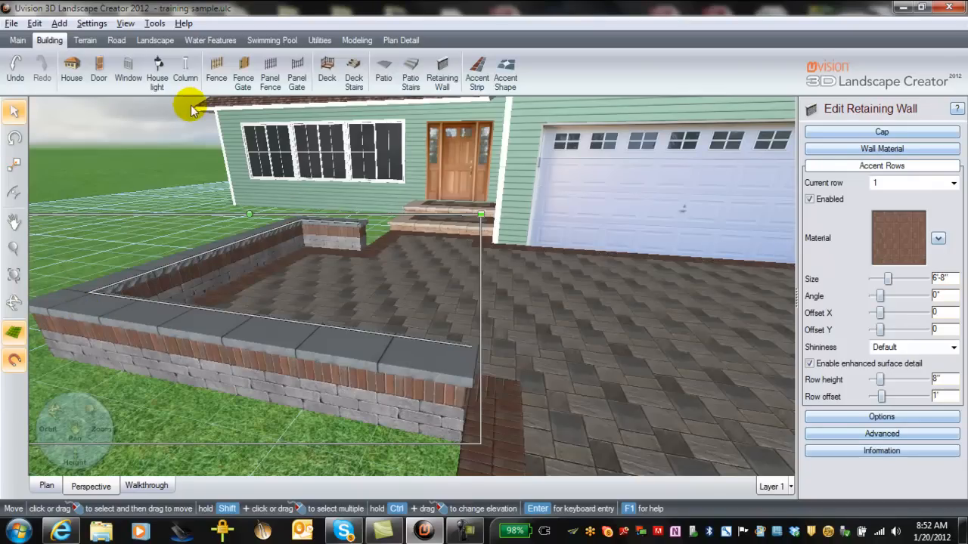
Step: Start adding a column and look through the Unilock pillar models, keeping the current model
left_click(185, 68)
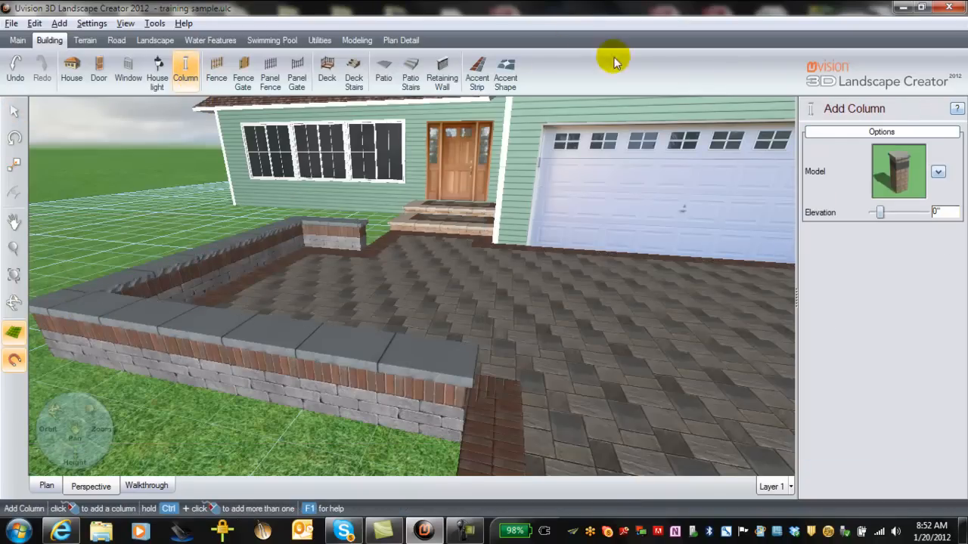
left_click(898, 174)
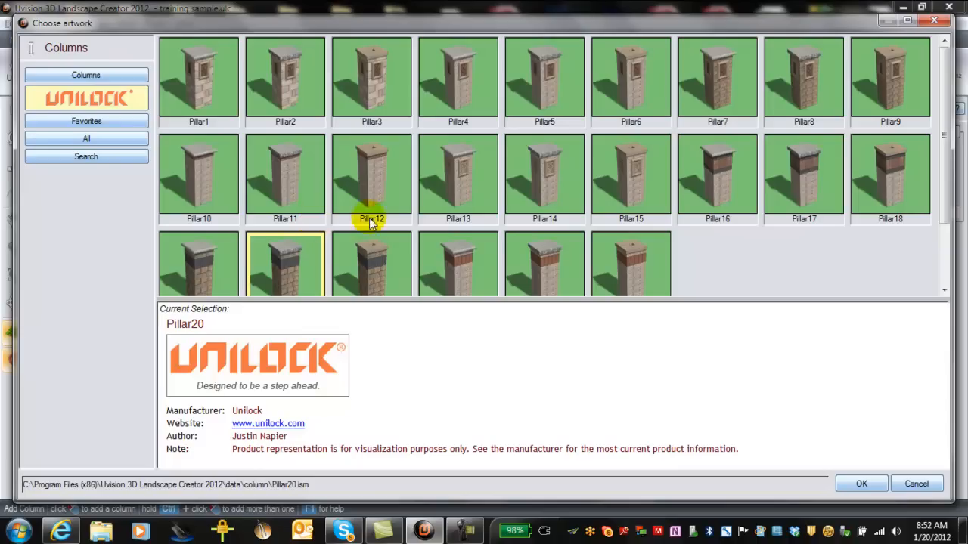
left_click(937, 23)
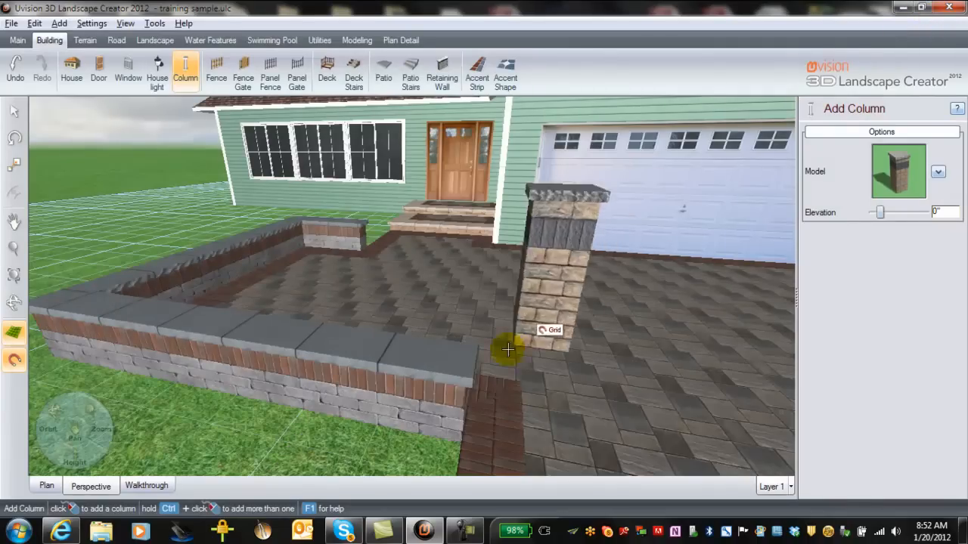
Step: Place the column at the retaining wall's end beside the driveway and lower its elevation to -1'-2"
left_click(441, 426)
right_click_drag(557, 436, 674, 441)
mouse_move(657, 400)
right_mouse_down()
mouse_move(656, 424)
mouse_move(648, 416)
right_mouse_up()
left_click_drag(642, 371, 639, 349)
middle_click_drag(709, 406, 616, 353)
left_click_drag(873, 214, 877, 210)
middle_click_drag(411, 371, 579, 385)
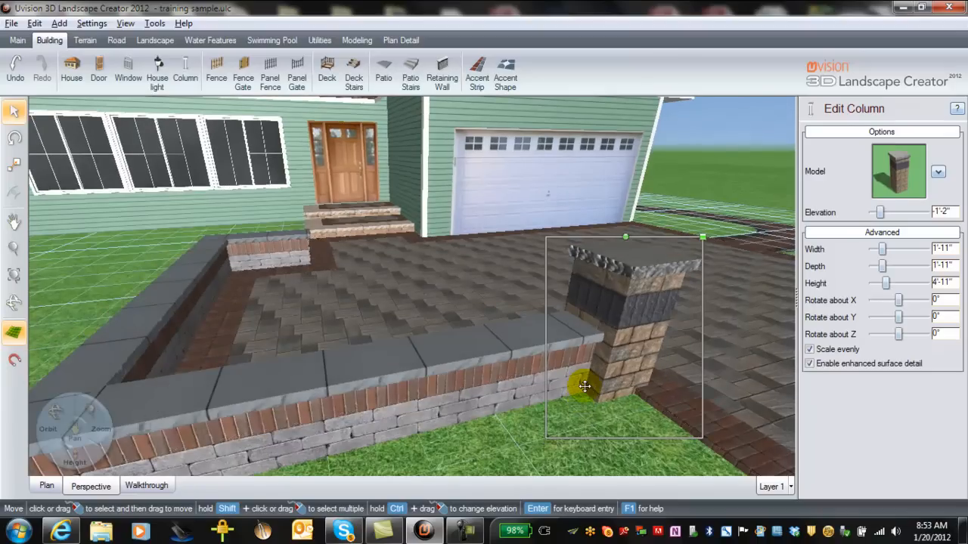
scroll(588, 367, "down", 4)
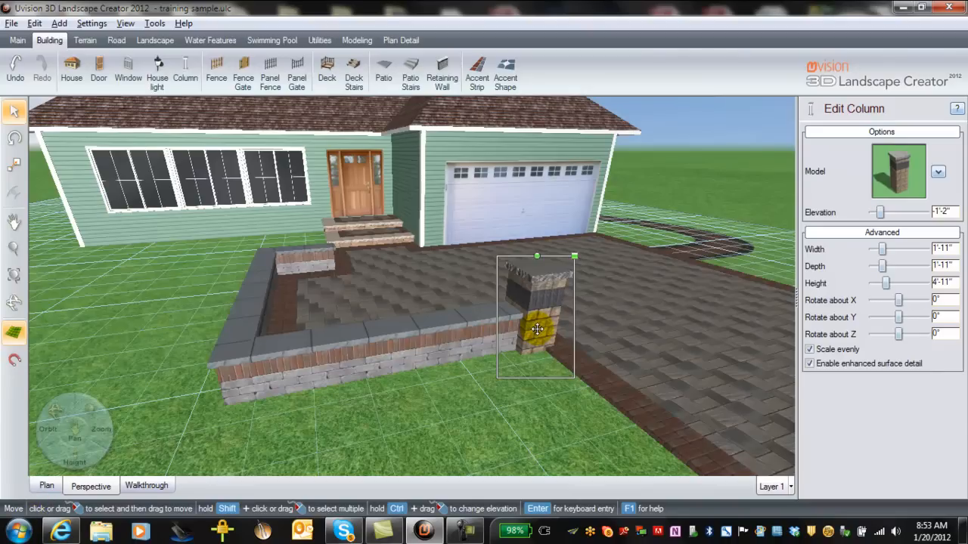
left_click(537, 329)
key("Delete")
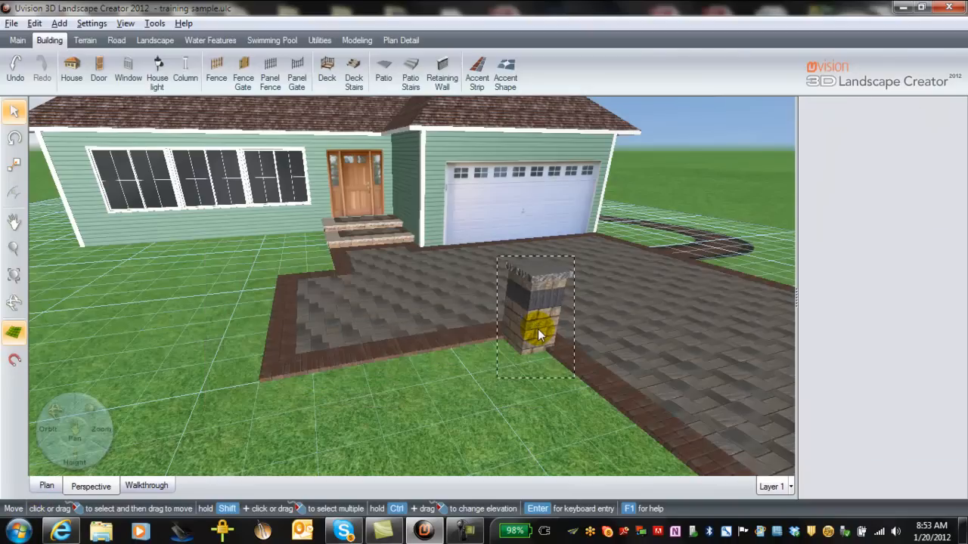
key("ctrl+z")
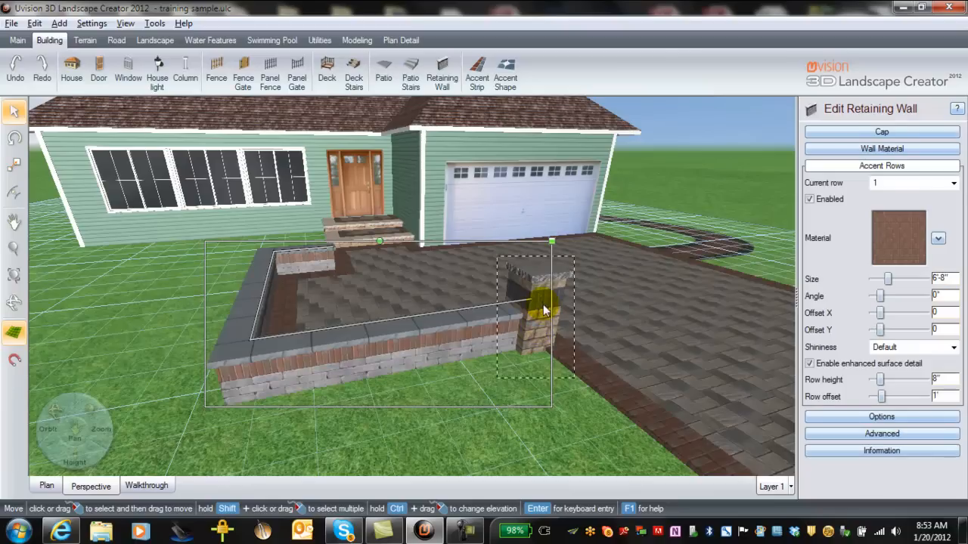
Step: Delete the column standing at the retaining wall's driveway end
left_click(543, 305)
left_click(545, 303)
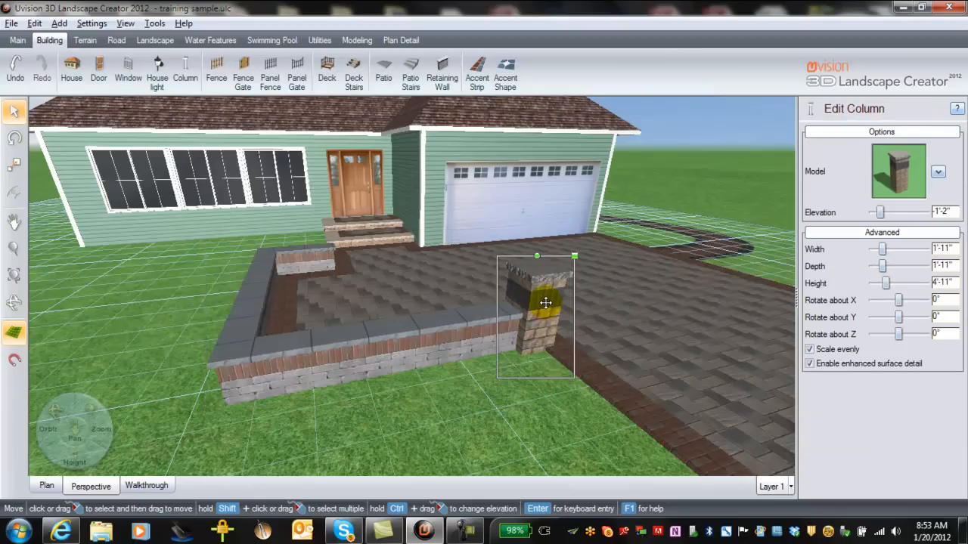
key("Delete")
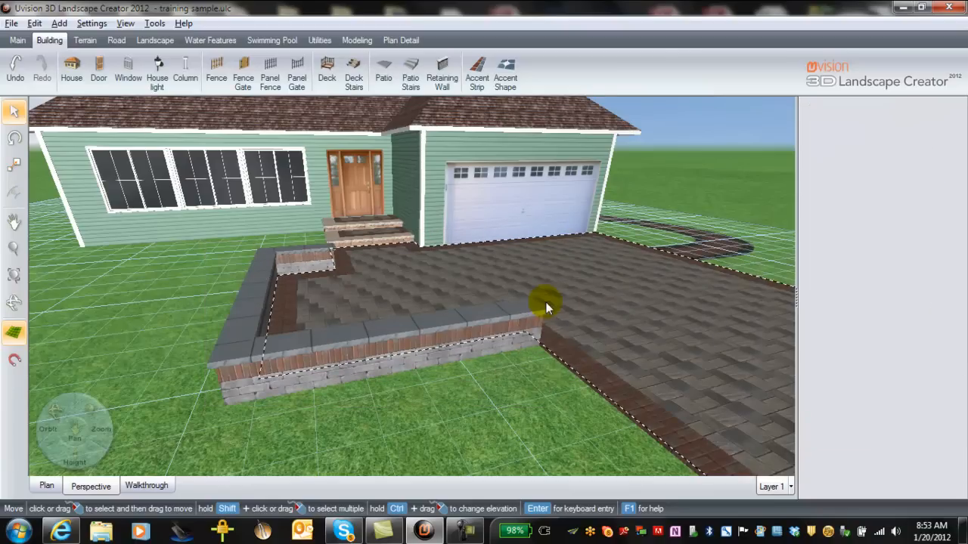
Step: In the plan view, start a new retaining wall on the open lawn beside the patio and turn snapping on
left_click(47, 492)
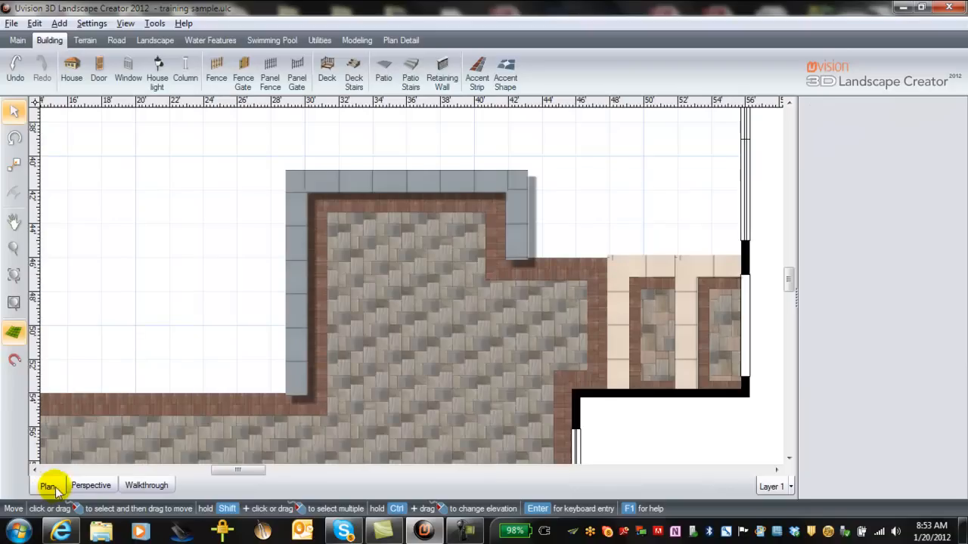
scroll(289, 391, "down", 2)
middle_click_drag(287, 280, 421, 380)
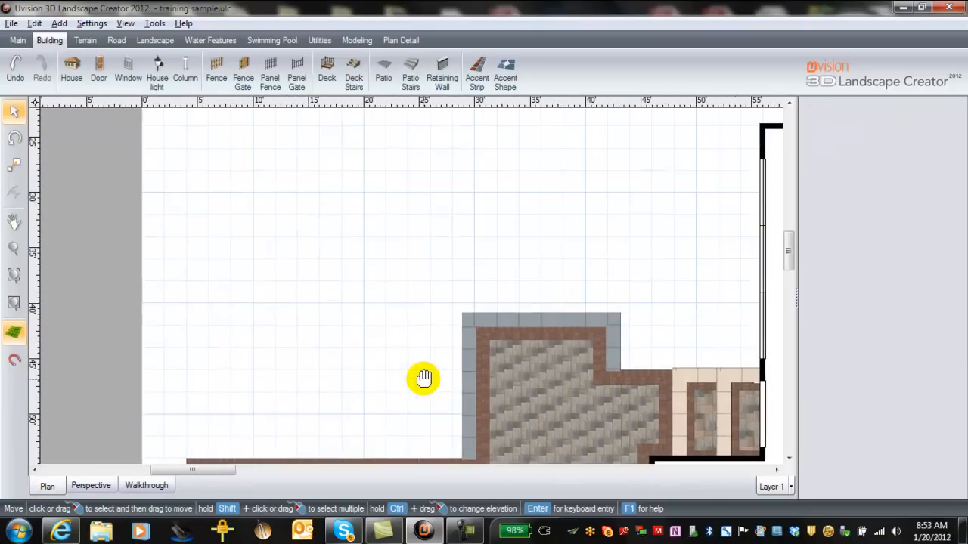
scroll(381, 315, "up", 1)
scroll(381, 316, "up", 1)
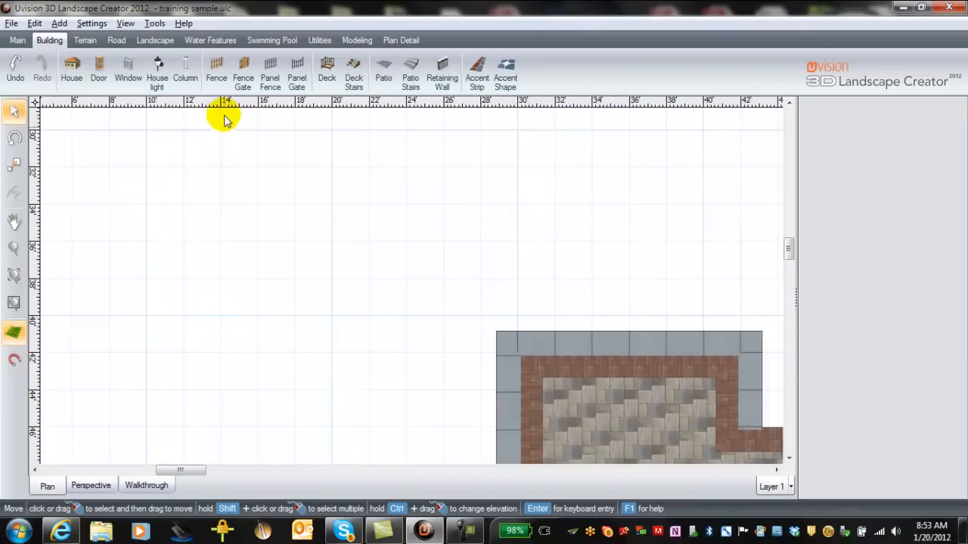
left_click(445, 76)
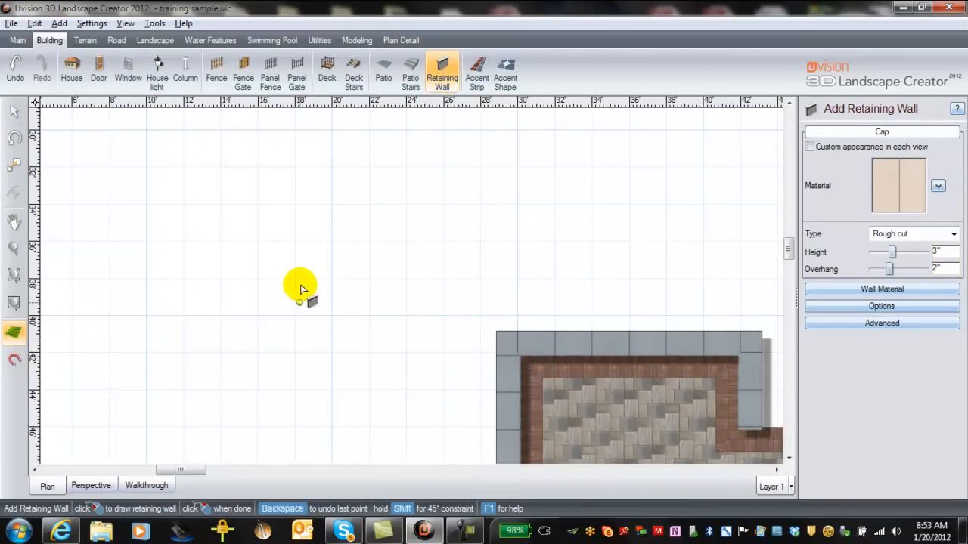
scroll(301, 265, "down", 1)
scroll(301, 264, "up", 2)
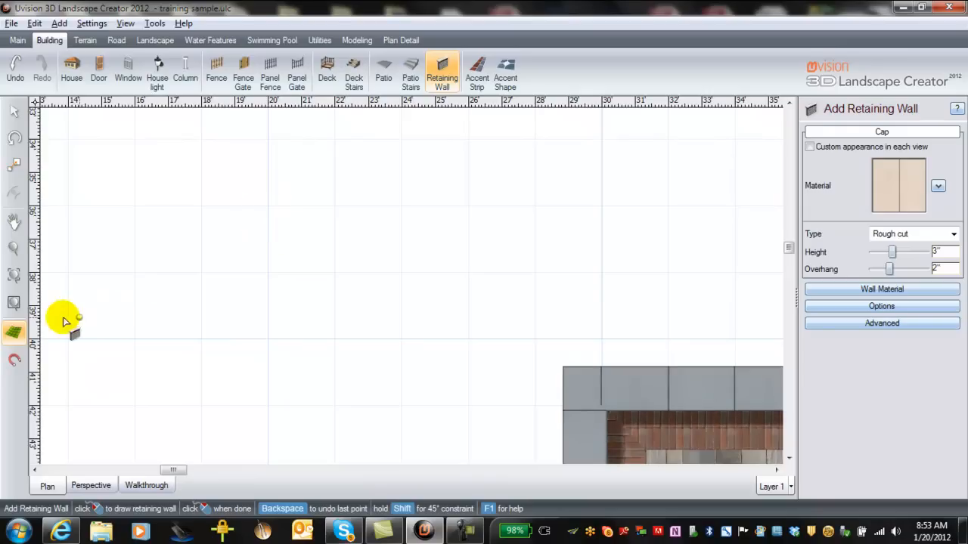
left_click(15, 363)
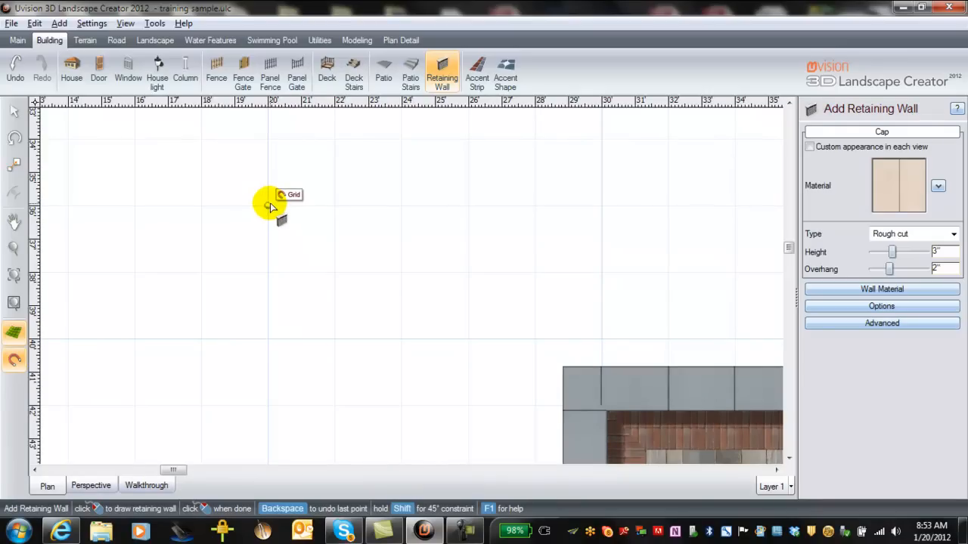
Step: Draw a closed square retaining wall with 1'-8" sides on the lawn, starting at the 20' grid line
left_click(270, 206)
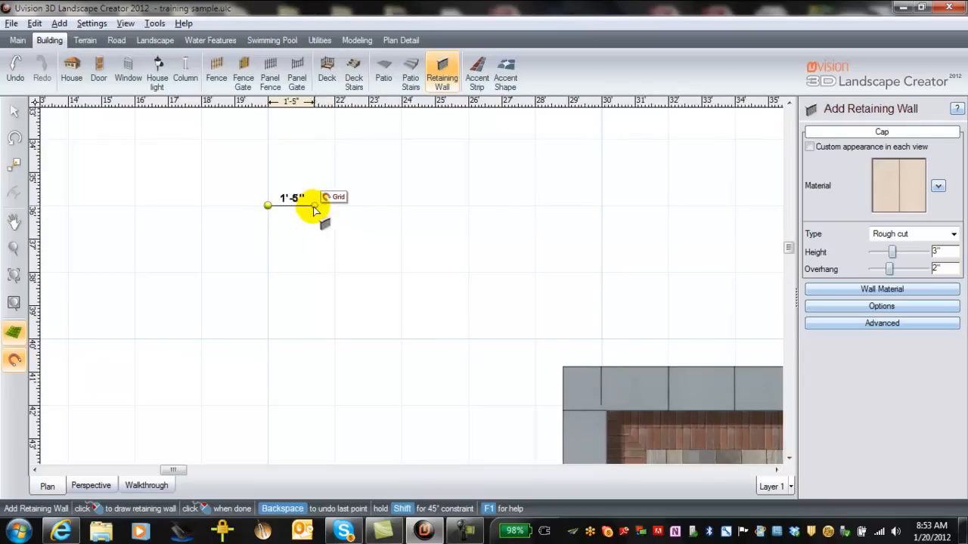
scroll(316, 210, "up", 4)
scroll(297, 198, "up", 1)
middle_click_drag(276, 166, 531, 279)
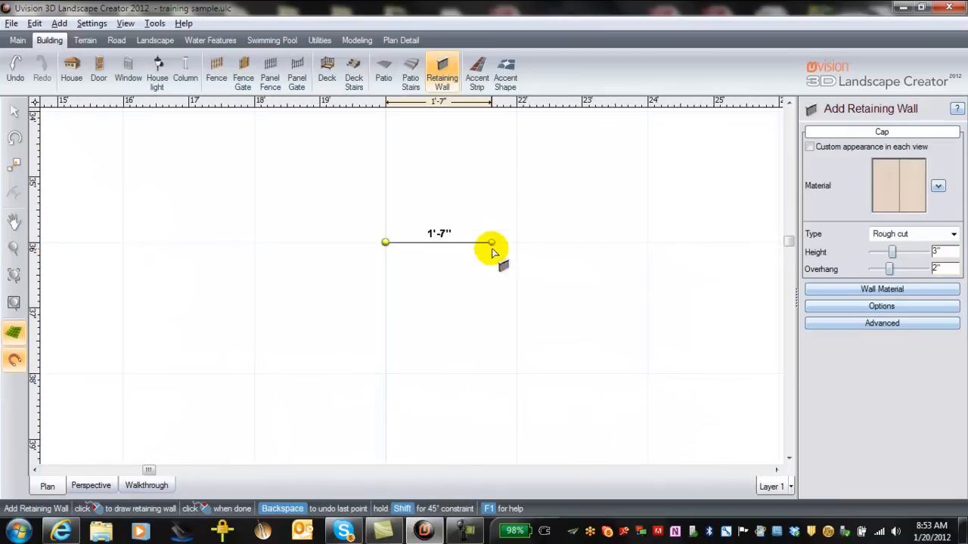
scroll(492, 252, "up", 1)
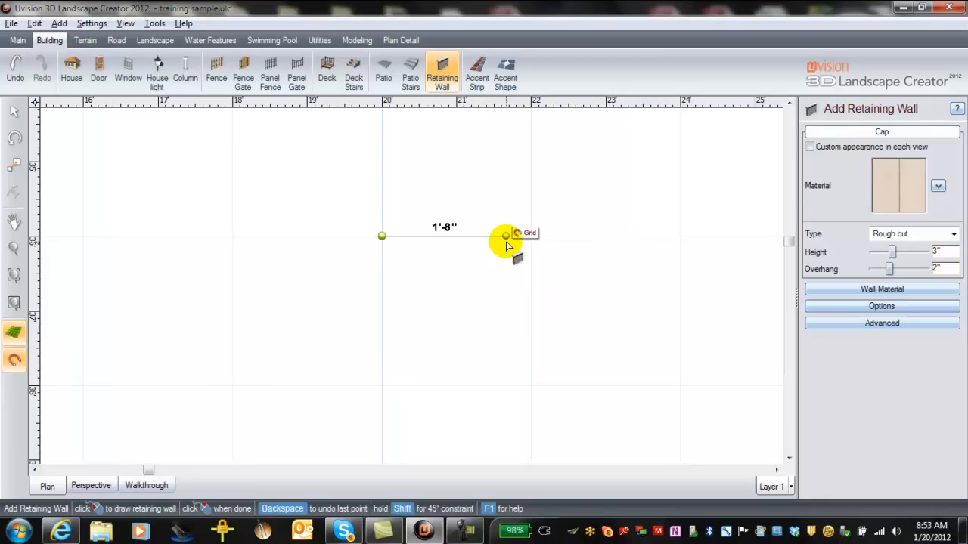
left_click(506, 238)
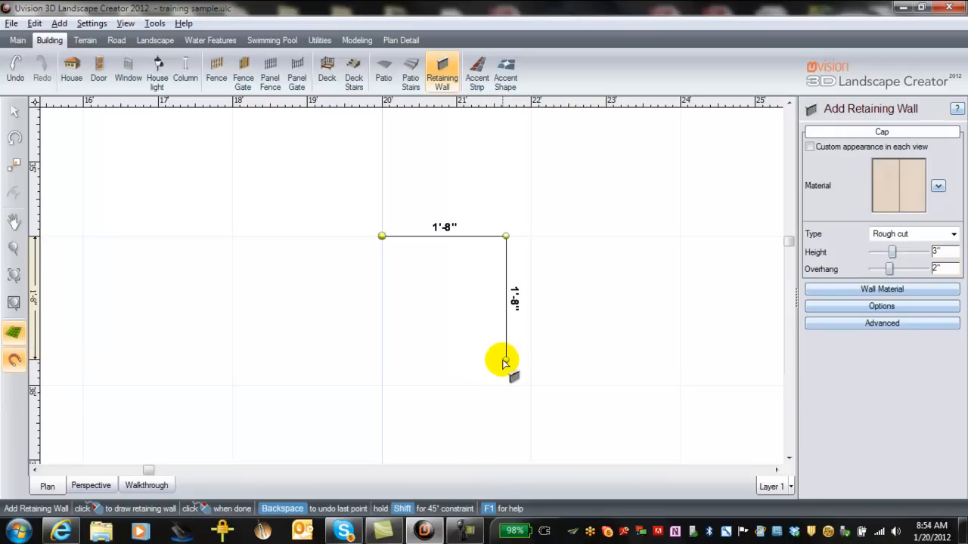
left_click(506, 361)
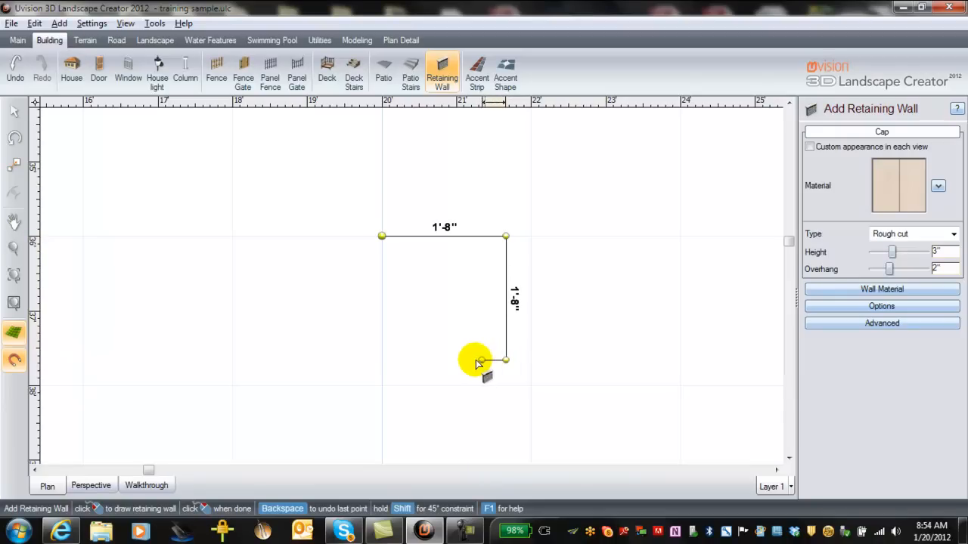
left_click(381, 360)
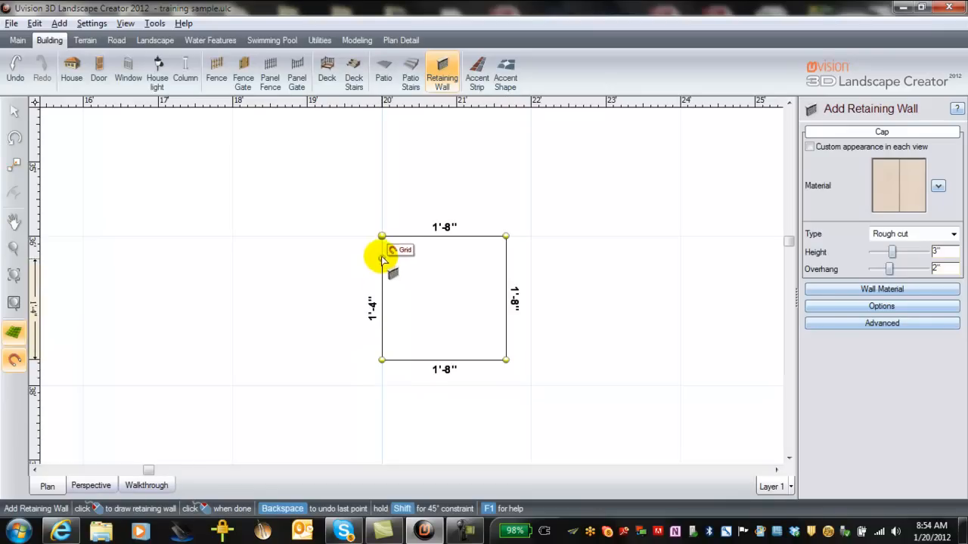
left_click(383, 238)
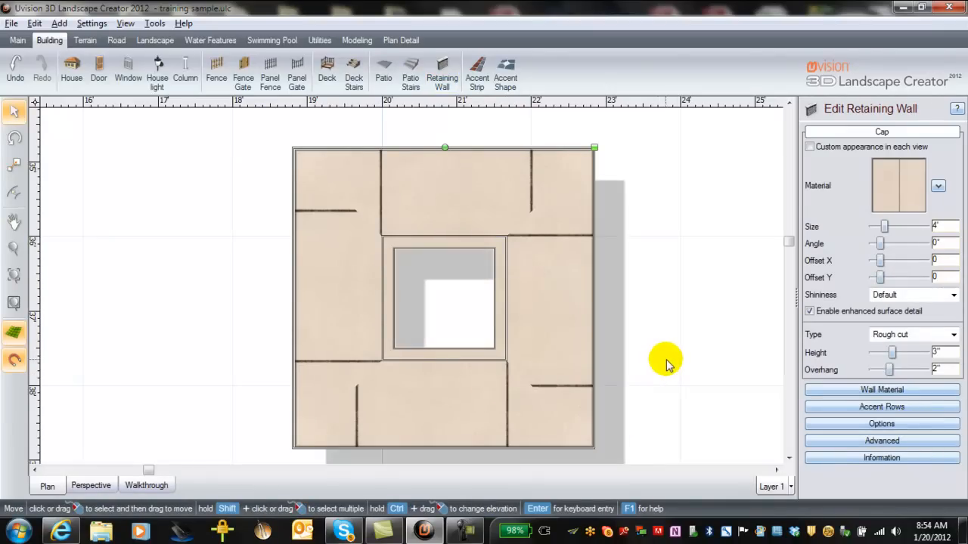
Step: Switch sides on the square wall so that it forms a solid pillar, and show it up close in perspective
left_click(858, 424)
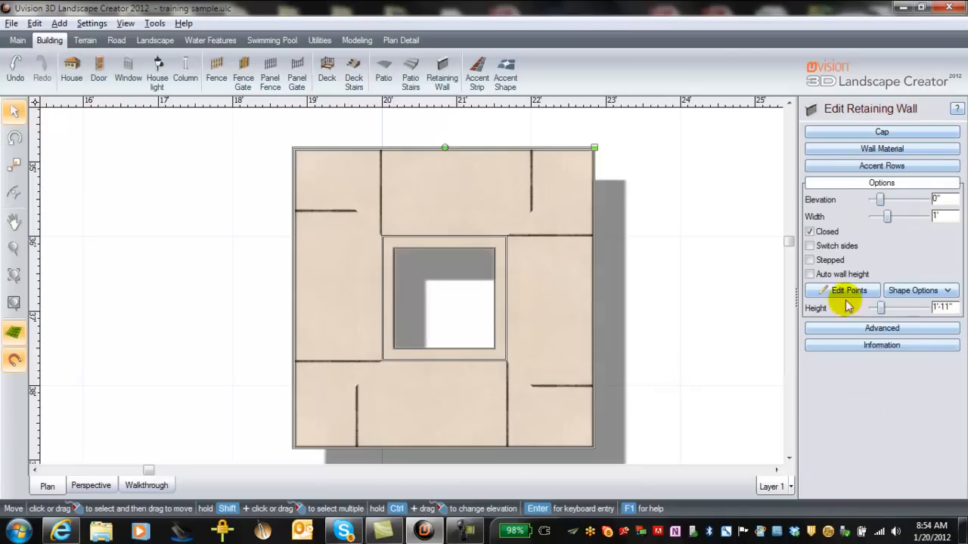
left_click(810, 246)
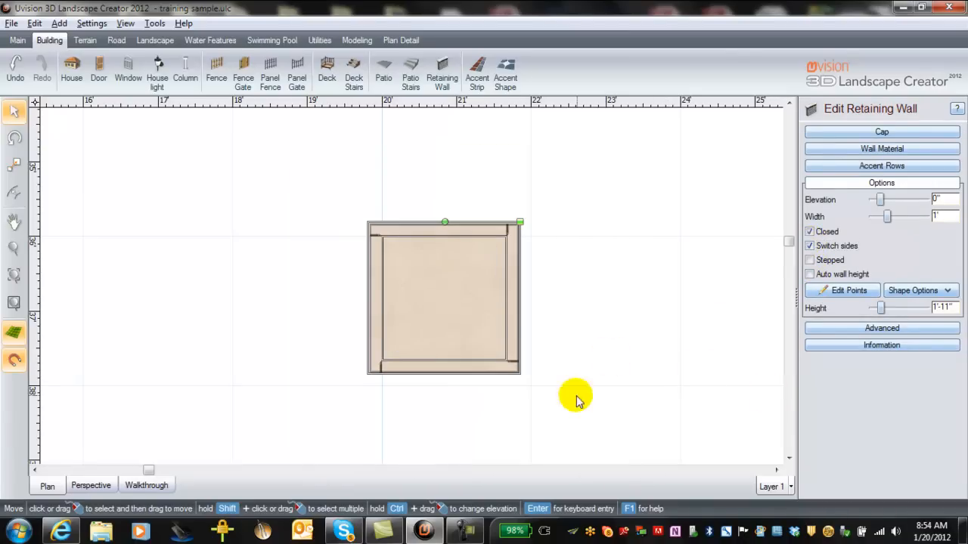
left_click(97, 485)
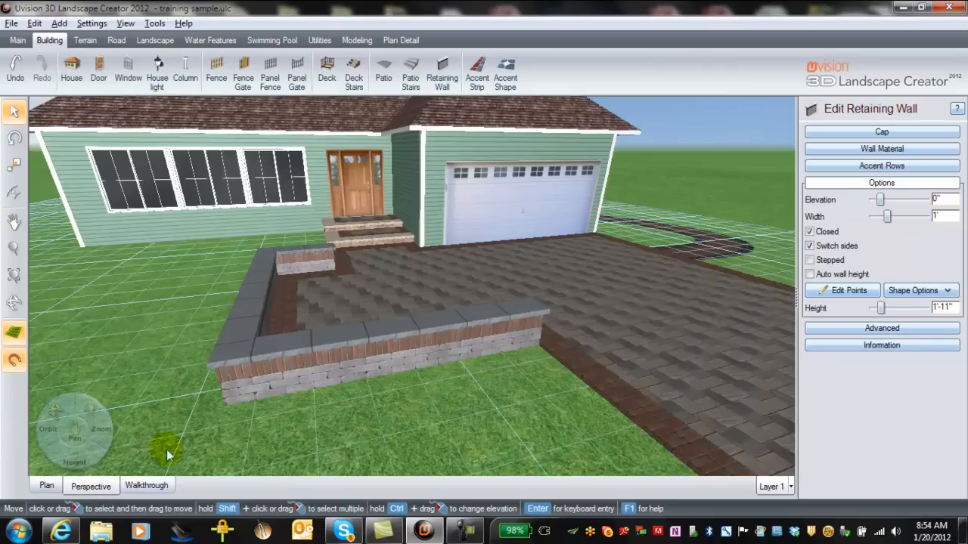
middle_click_drag(156, 367, 698, 213)
scroll(651, 330, "up", 3)
middle_click_drag(720, 377, 683, 360)
scroll(594, 372, "up", 1)
scroll(594, 372, "up", 2)
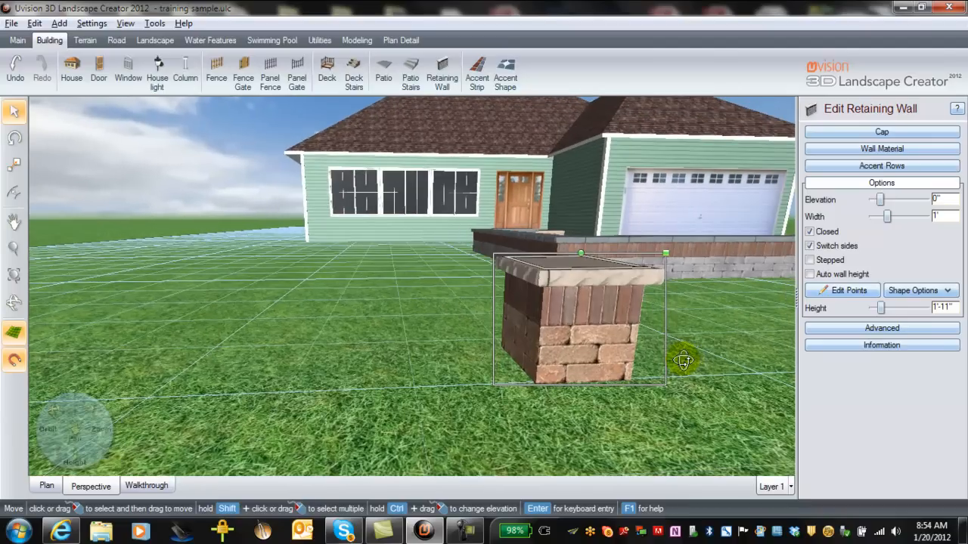
Step: Raise the height of the square retaining wall pillar to 3'-5"
left_click(892, 149)
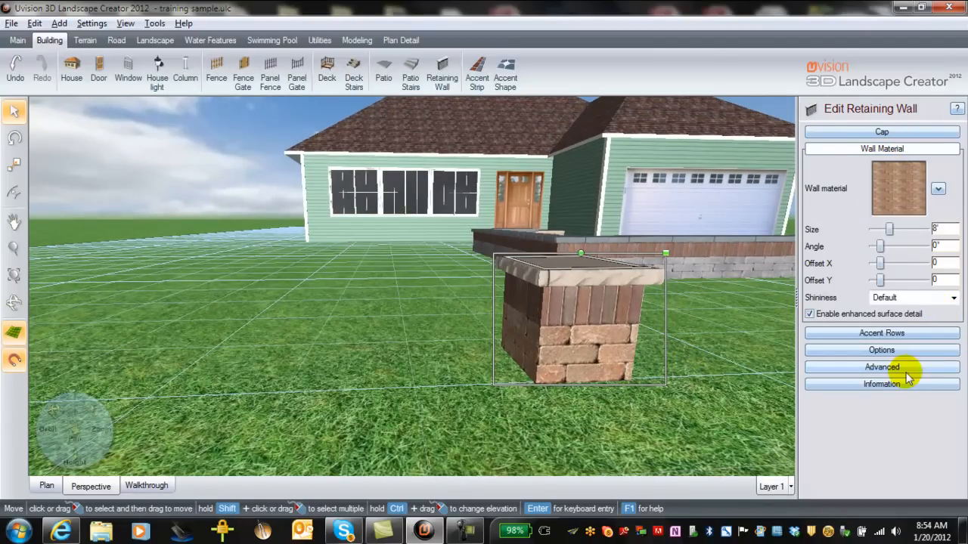
left_click(892, 350)
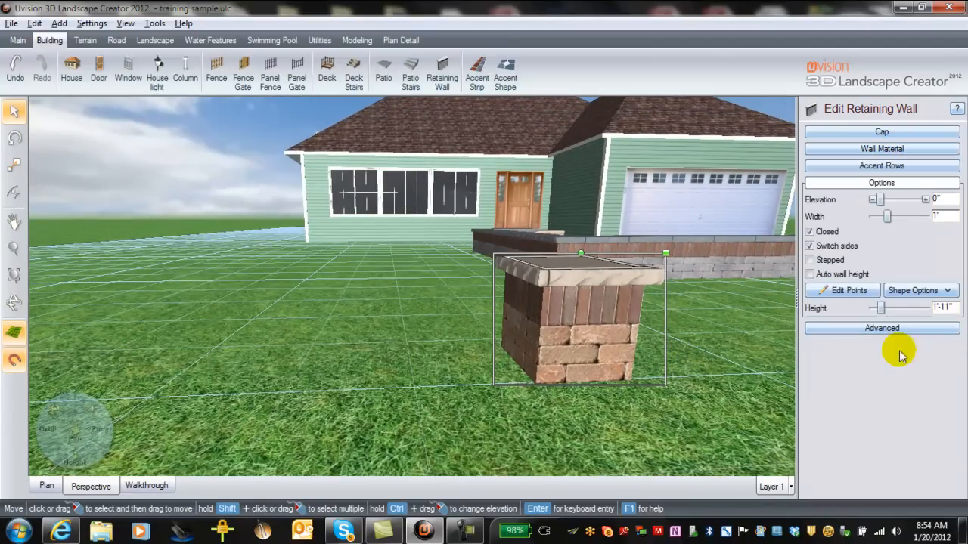
left_click(926, 309)
left_click(926, 308)
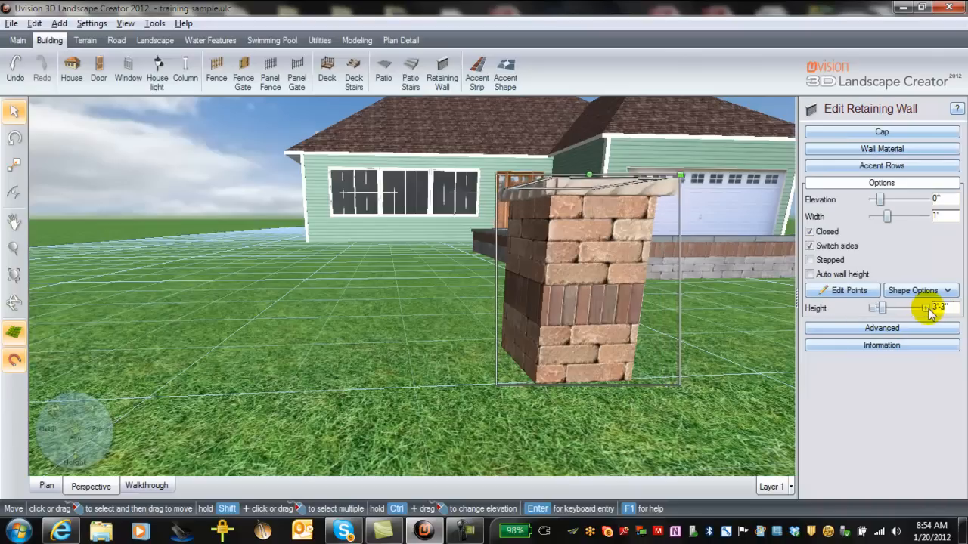
left_click_drag(648, 357, 734, 369)
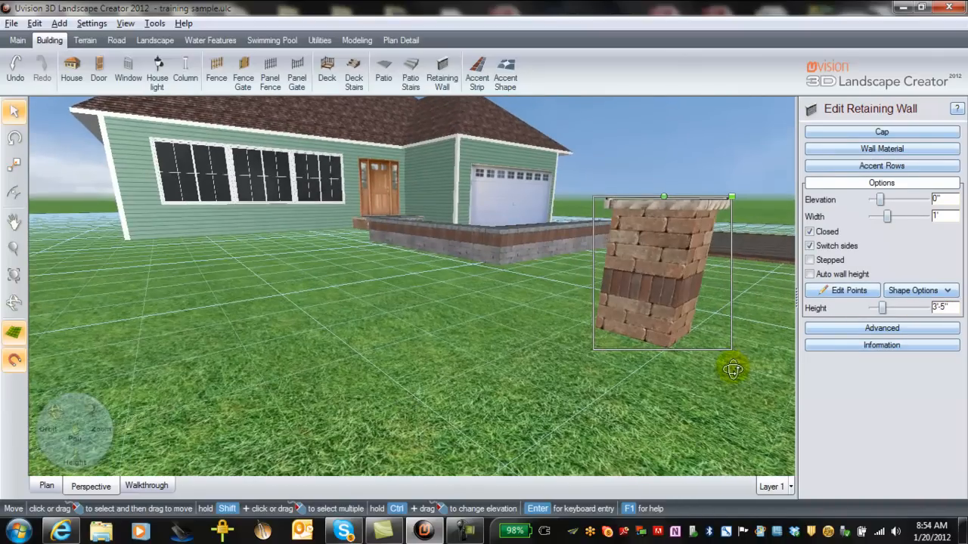
Step: Change the square pillar's wall material to the gray stone block used on the patio's retaining wall
left_click(879, 149)
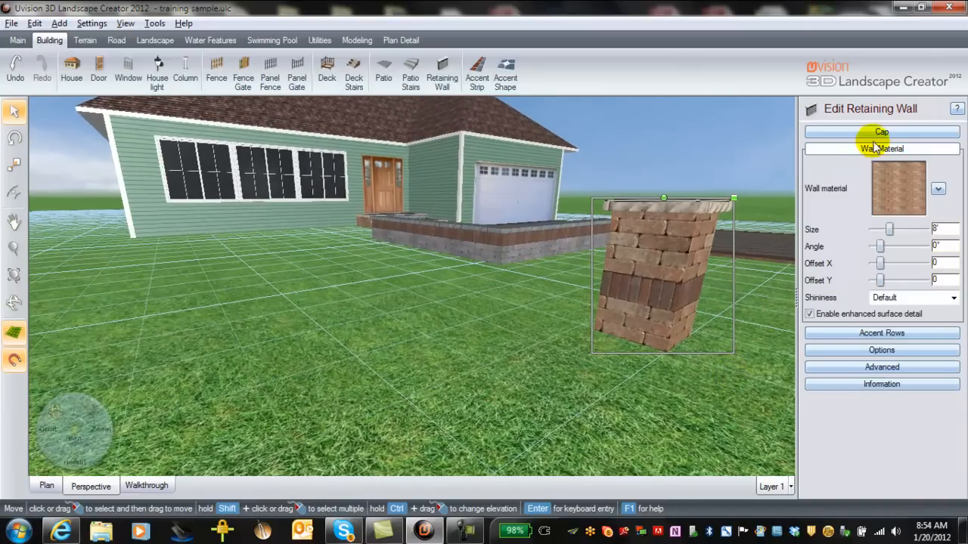
left_click(886, 186)
double_click(288, 266)
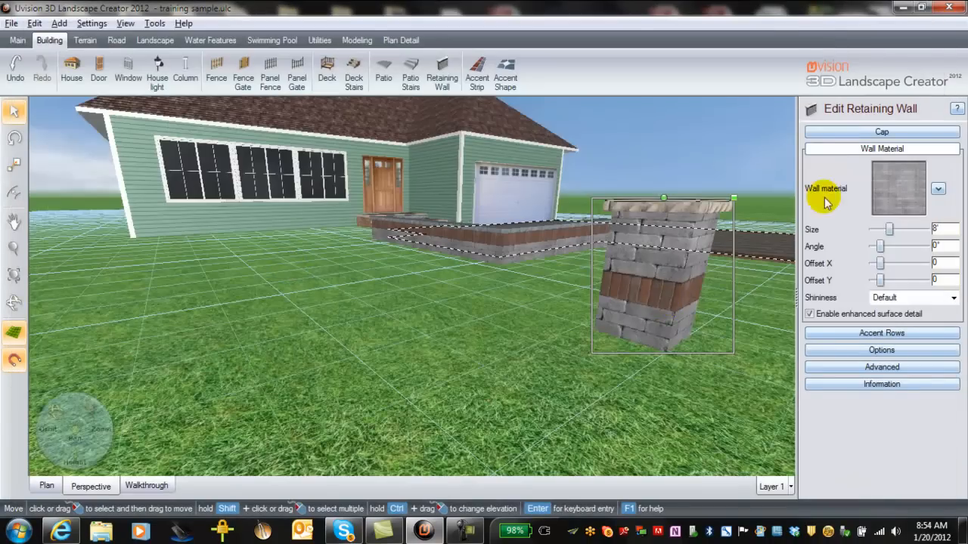
Step: Raise the pillar's accent row 1 to a row offset of 2'-4"
left_click(832, 333)
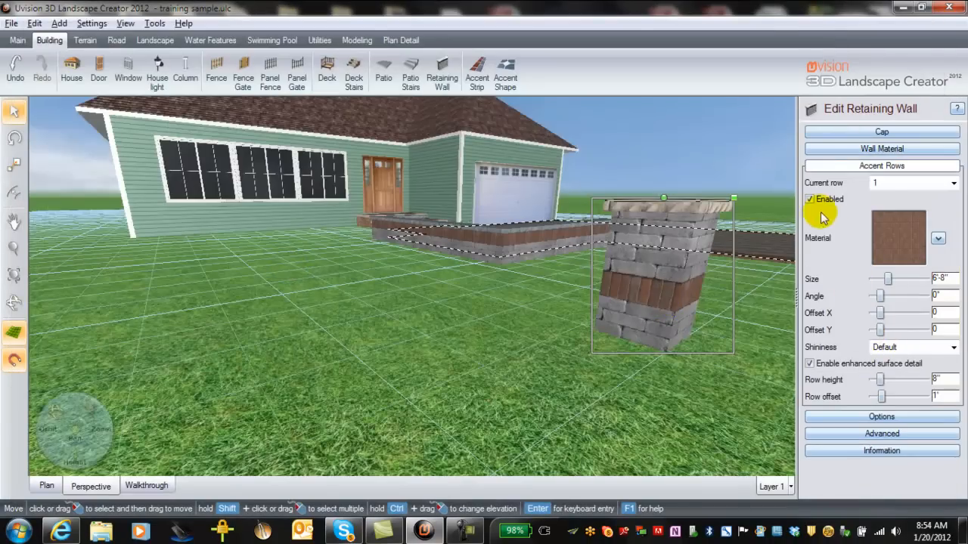
mouse_move(926, 398)
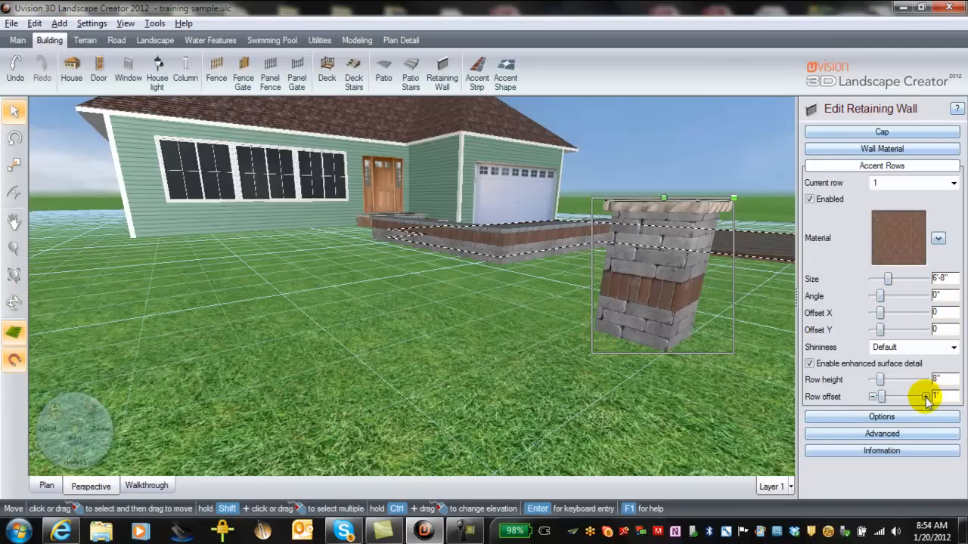
left_click(925, 398)
left_click(926, 399)
left_click(926, 399)
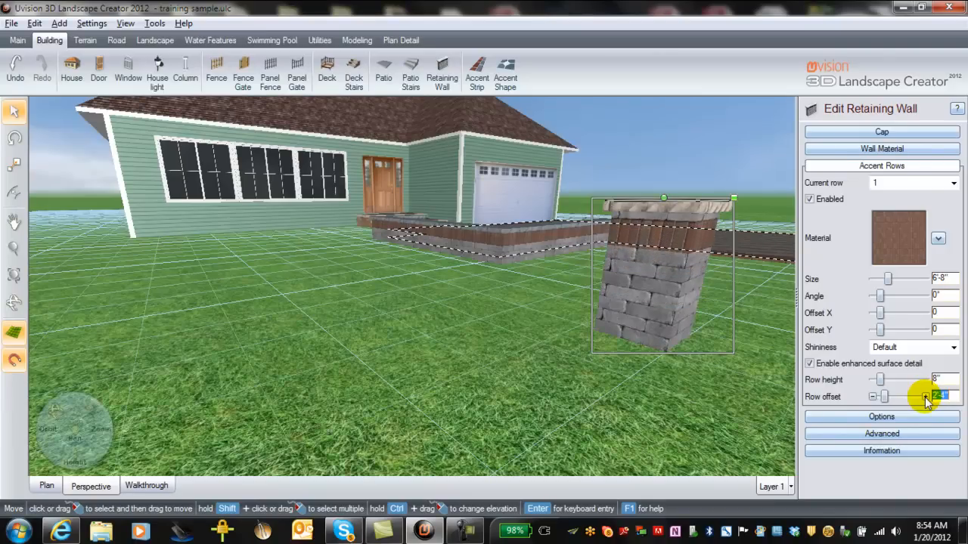
Step: Move the pillar across the lawn to the patio wall's corner nearest the front steps, just past the 43' grid line in plan
middle_click_drag(676, 390, 741, 470)
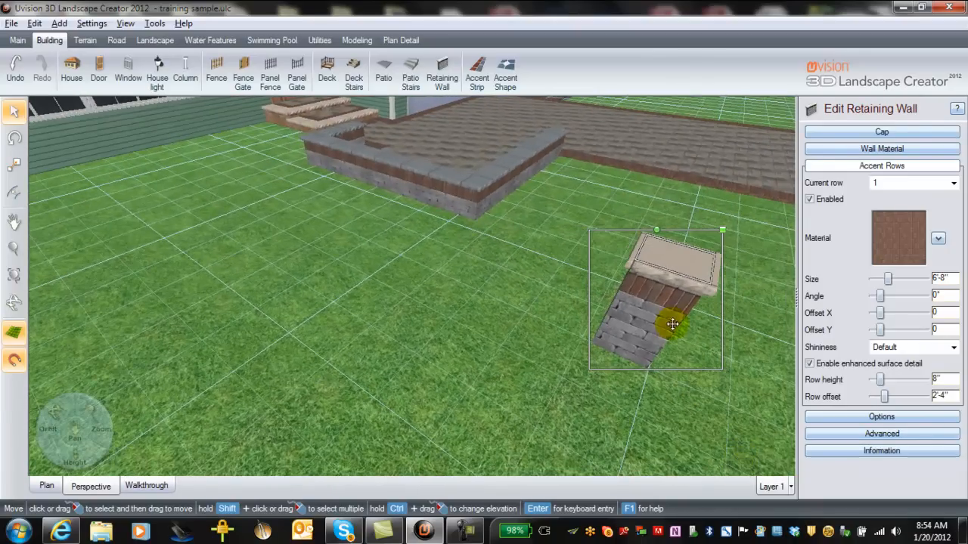
left_click_drag(661, 331, 587, 229)
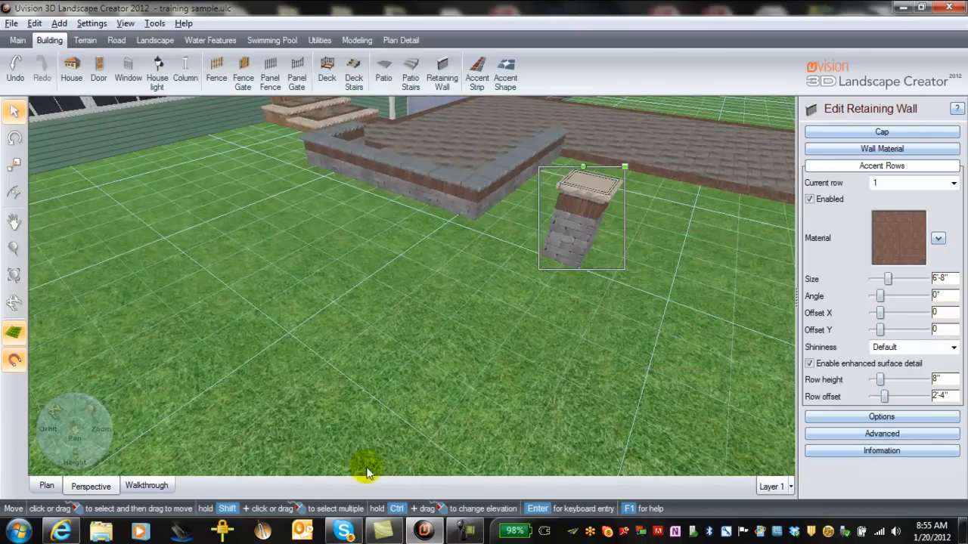
left_click(47, 486)
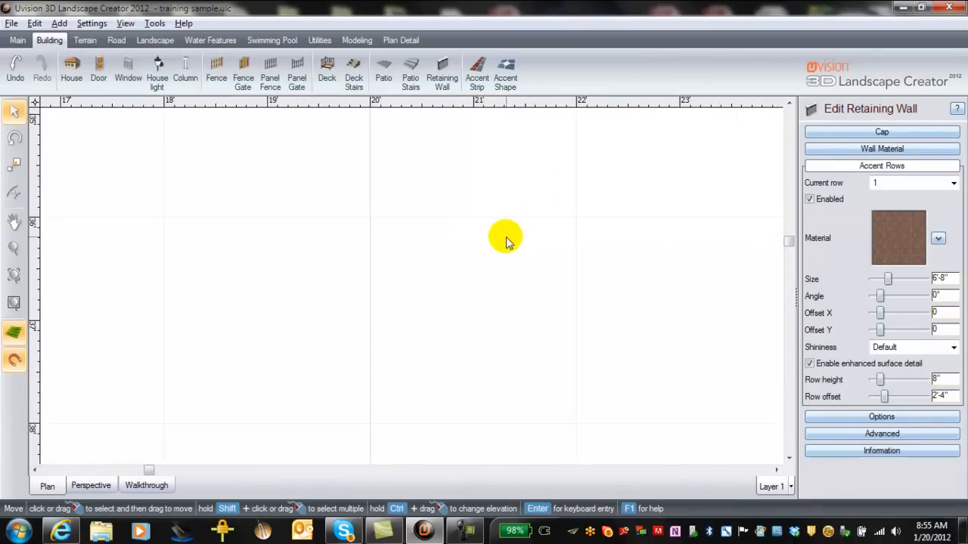
scroll(503, 234, "down", 5)
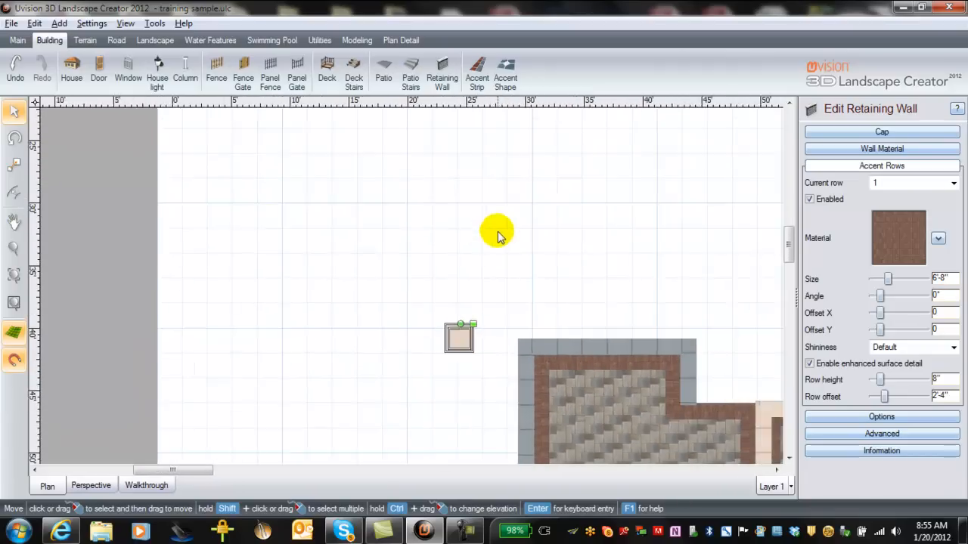
left_click_drag(445, 325, 633, 323)
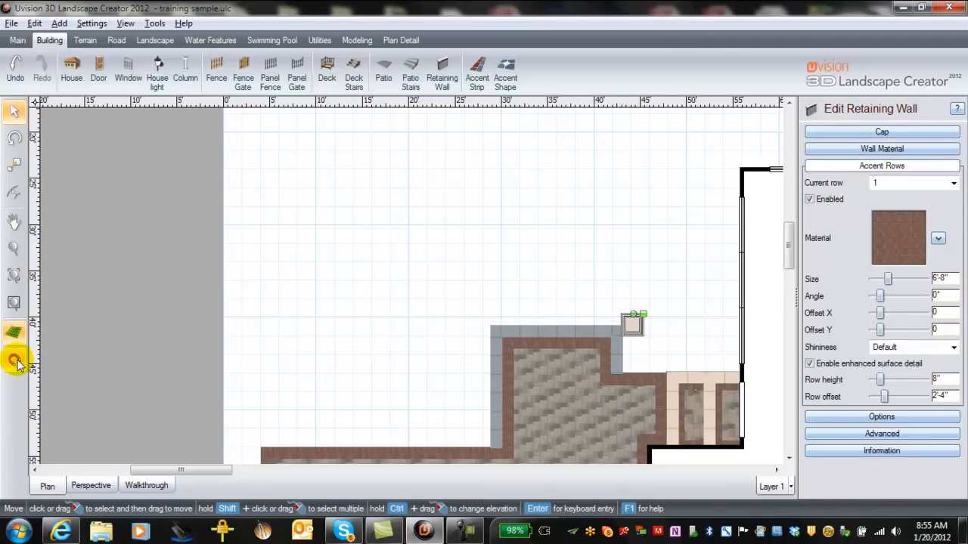
Step: With snapping off, position the pillar squarely over the wall corner nearest the steps, centered between the 42' and 43' grid lines
scroll(634, 337, "up", 3)
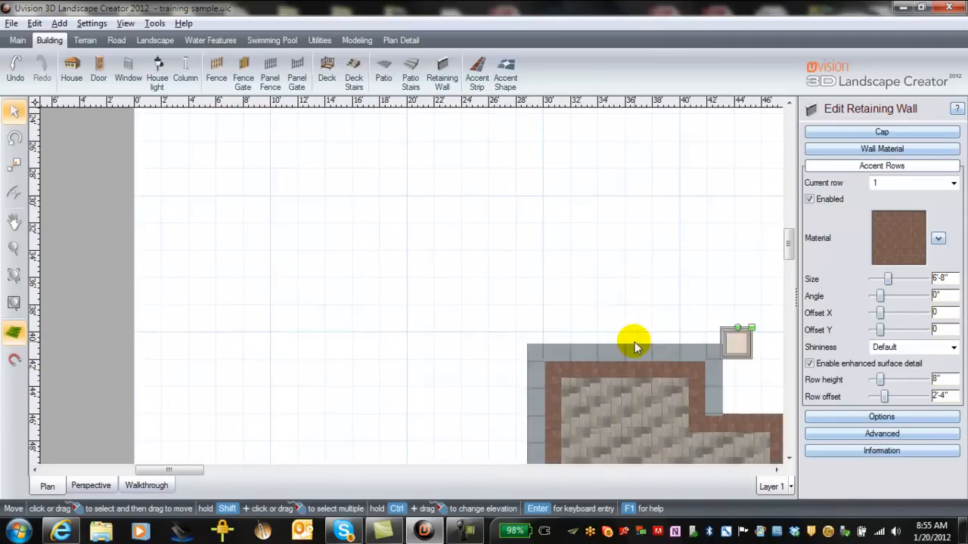
middle_click_drag(657, 298, 425, 212)
scroll(466, 236, "up", 2)
scroll(544, 238, "up", 3)
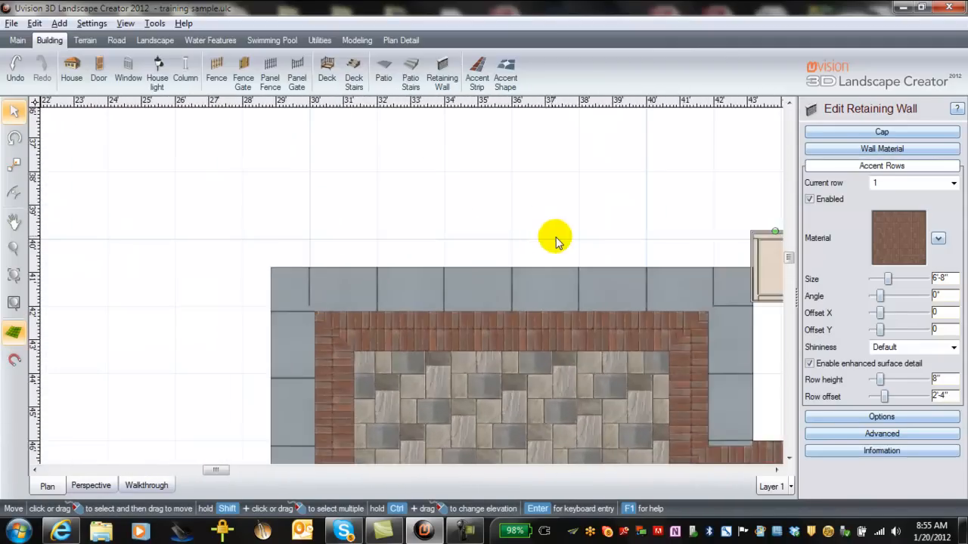
middle_click_drag(529, 209, 368, 180)
left_click_drag(655, 223, 594, 242)
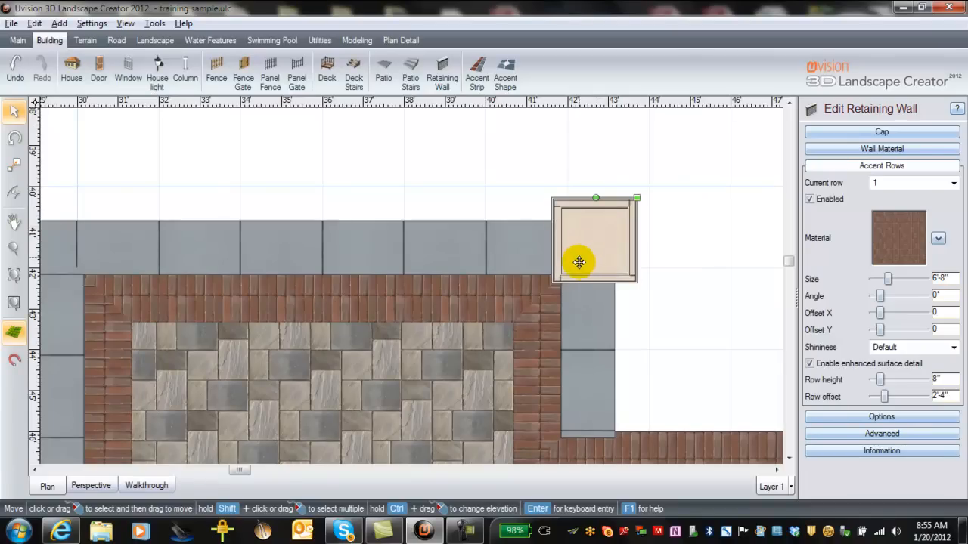
Step: Duplicate the pillar and place the copy over the retaining wall's outer corner near the 29' grid line
key("ctrl+c")
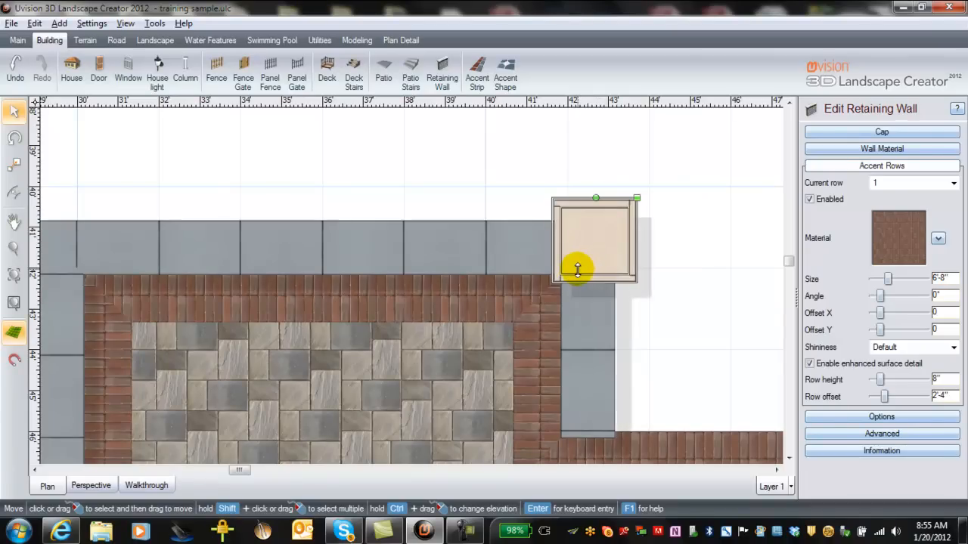
key("ctrl+v")
left_click_drag(680, 155, 130, 194)
middle_click_drag(305, 205, 550, 208)
left_click_drag(399, 190, 321, 238)
Step: Place another copy of the pillar over the retaining wall's end where it meets the driveway's brick border
mouse_move(432, 375)
middle_mouse_down()
mouse_move(475, 231)
mouse_move(484, 91)
middle_mouse_up()
middle_click_drag(484, 452, 495, 310)
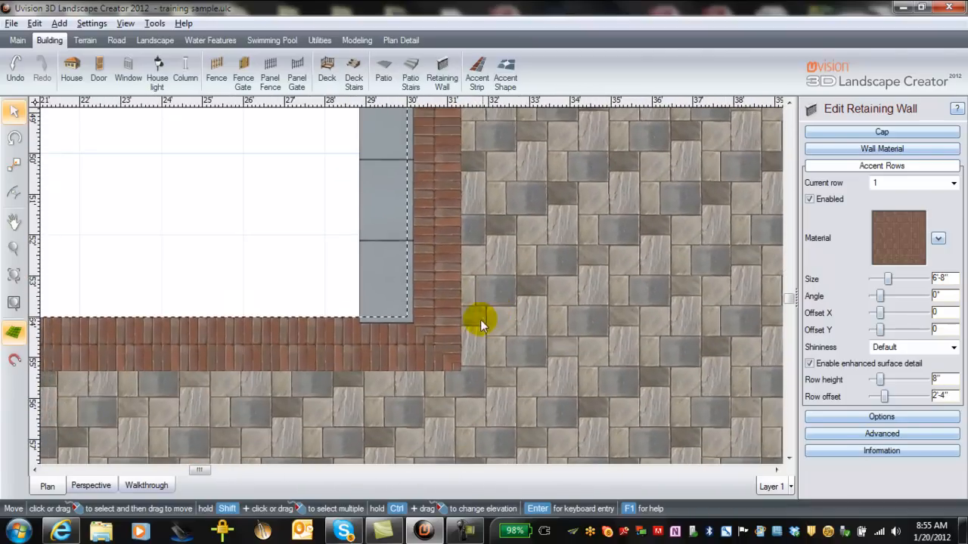
left_click_drag(446, 298, 397, 304)
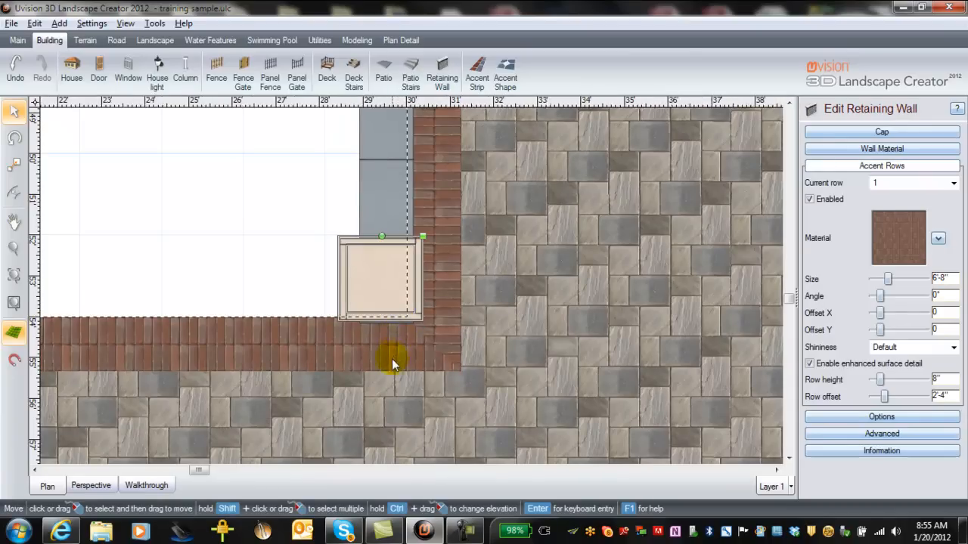
Step: Examine the three pillars in perspective from several sides, including where the retaining wall's end meets the driveway pillar
scroll(393, 357, "up", 2)
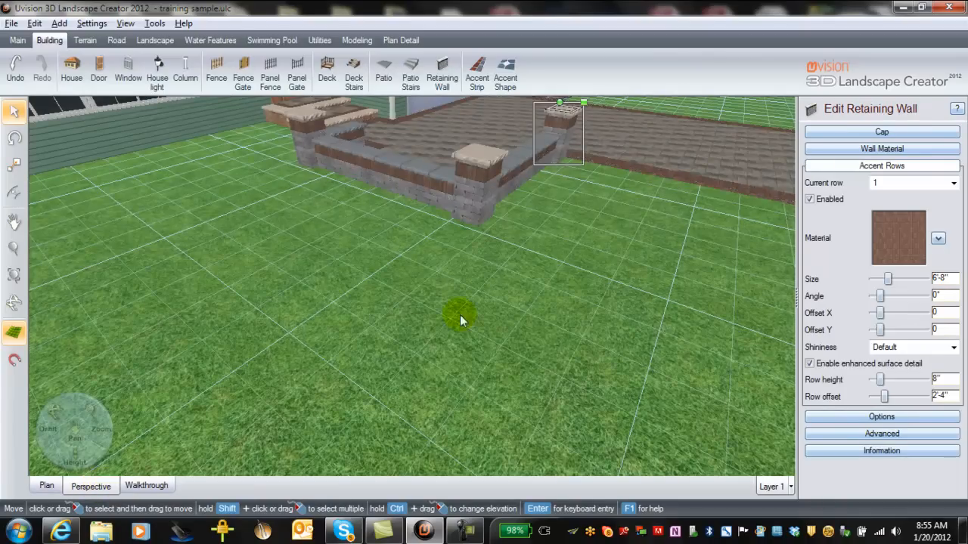
scroll(485, 303, "up", 2)
scroll(604, 306, "down", 5)
middle_click_drag(629, 295, 136, 267)
middle_click_drag(471, 319, 645, 205)
middle_click_drag(418, 361, 443, 389)
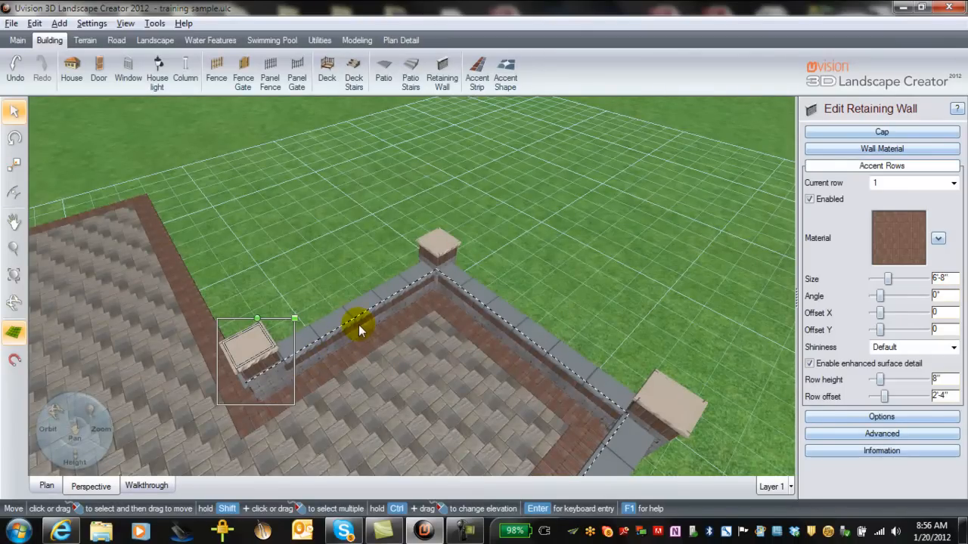
middle_click_drag(386, 437, 576, 368)
scroll(575, 367, "up", 1)
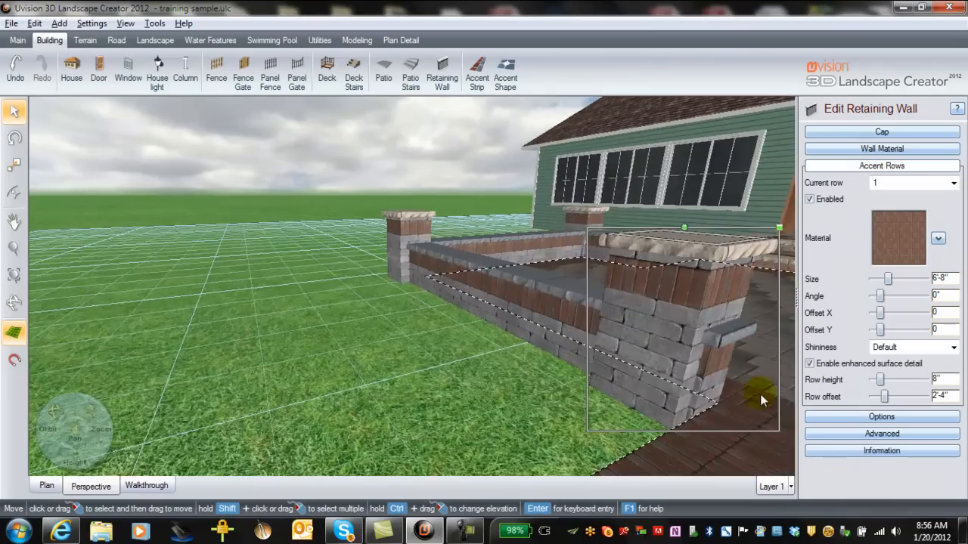
middle_click_drag(754, 392, 724, 378)
middle_click_drag(352, 356, 519, 461)
Step: Edit the patio retaining wall's points and pull its driveway end point back so the wall stops inside the pillar
left_click(553, 275)
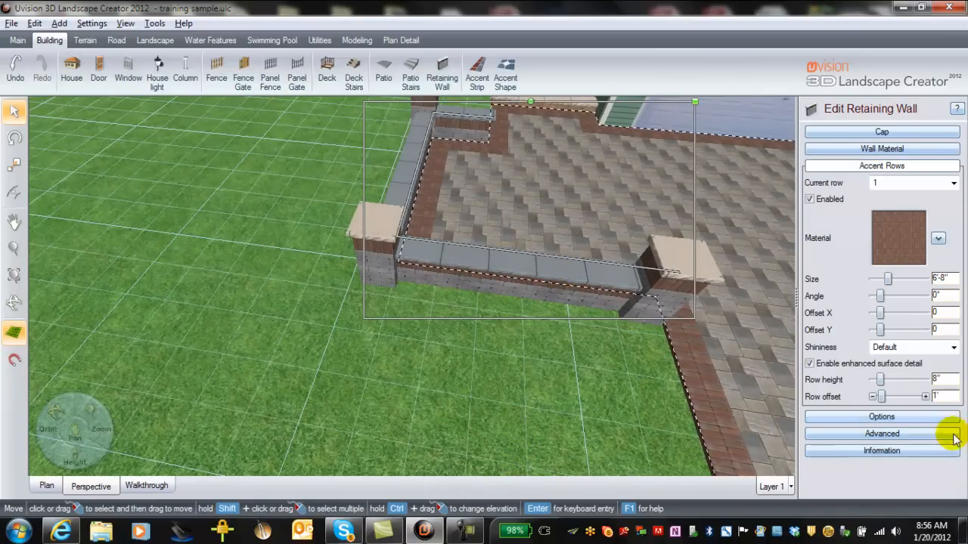
left_click(917, 417)
left_click(844, 295)
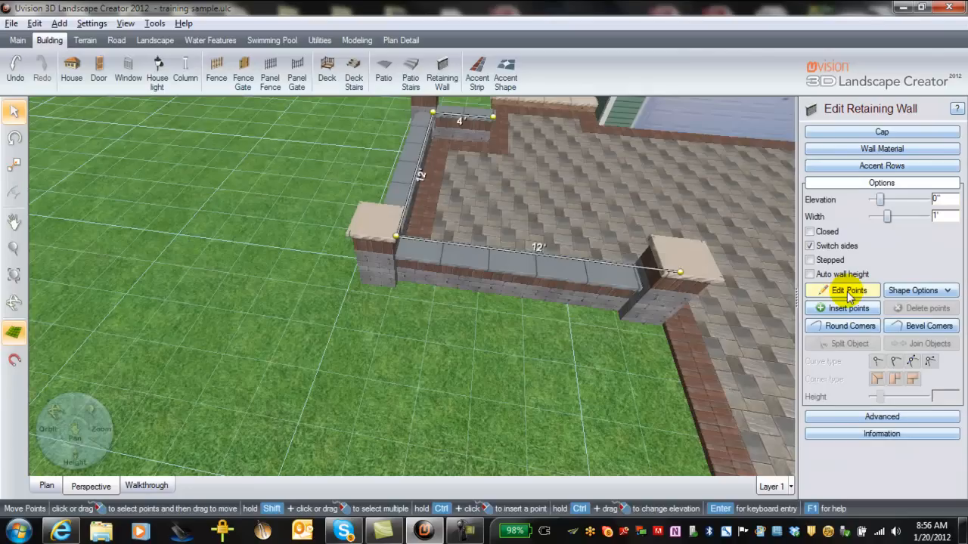
middle_click_drag(630, 358, 636, 420)
left_click_drag(682, 286, 666, 284)
middle_click_drag(676, 363, 681, 221)
left_click(849, 291)
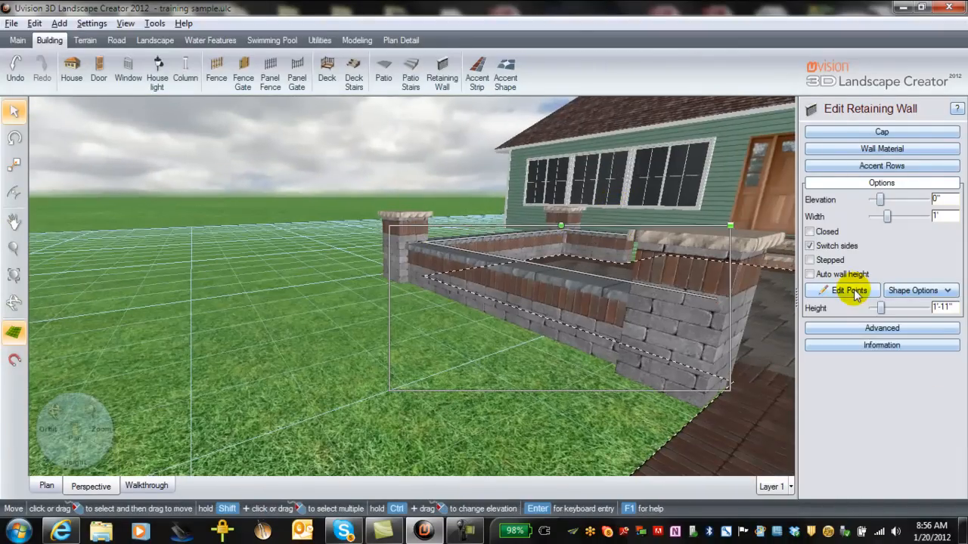
scroll(444, 370, "down", 5)
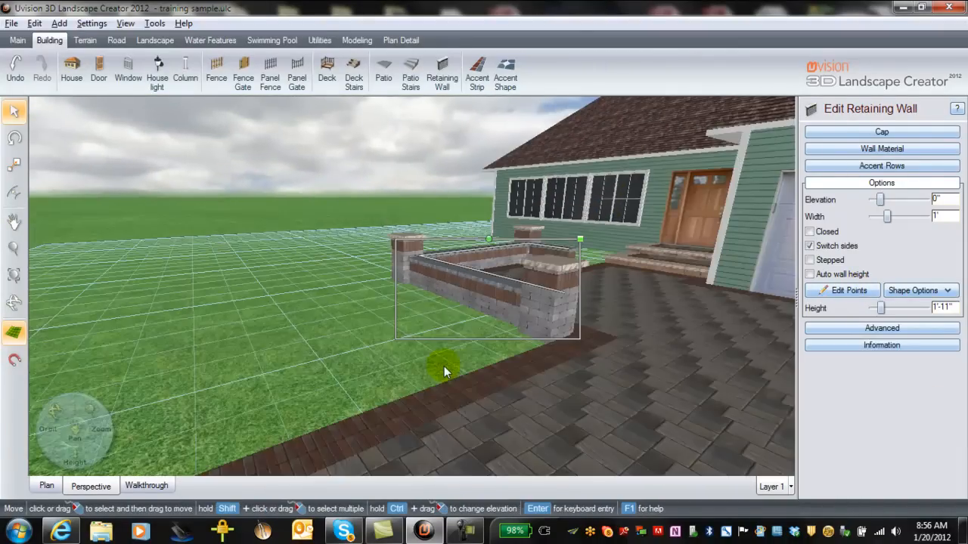
middle_click_drag(443, 367, 590, 443)
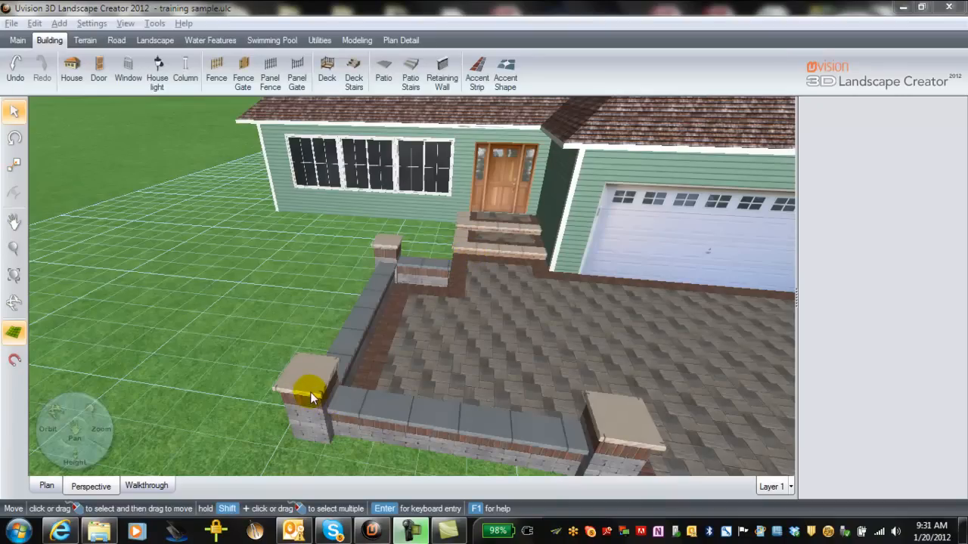
Step: In the plan view, change the driveway-end pillar's cap material to Ledgestone Coping Blue
left_click(46, 485)
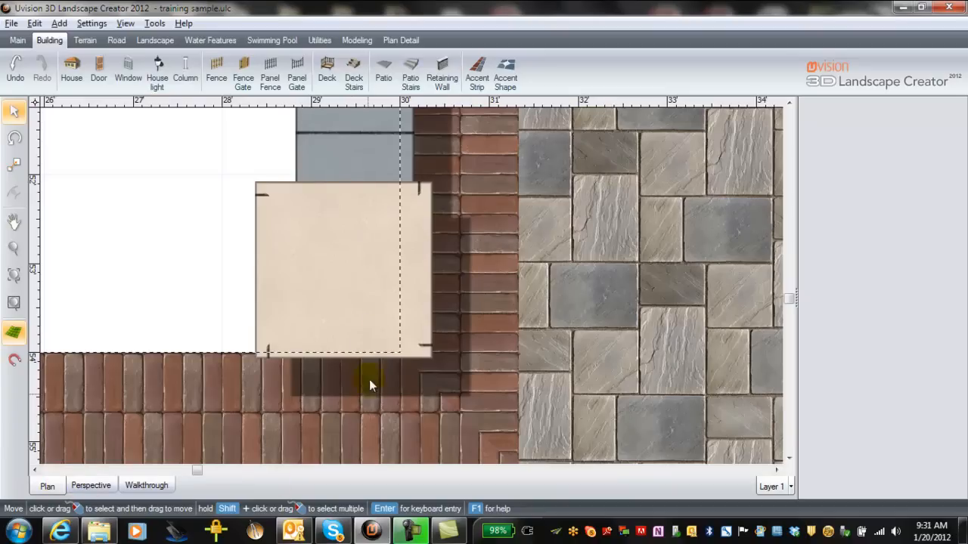
left_click(370, 300)
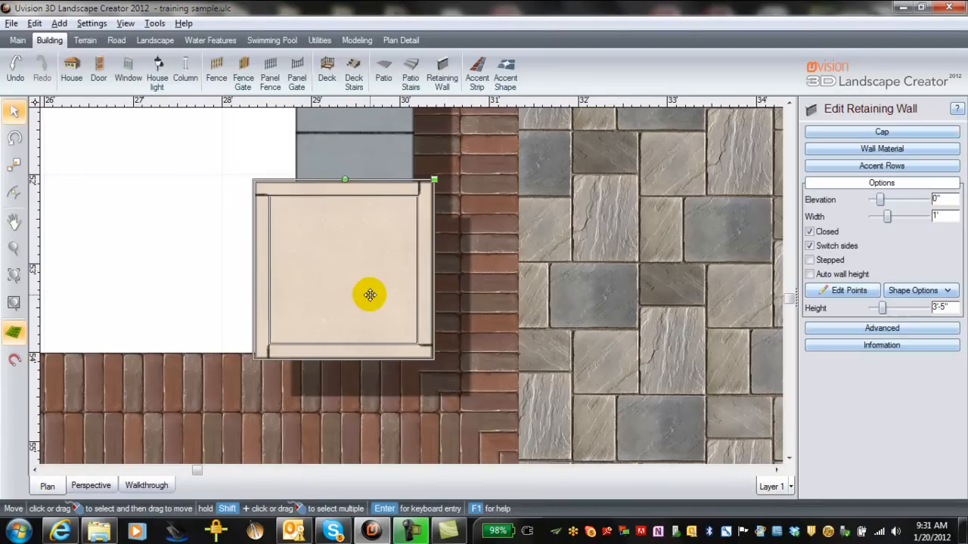
left_click(891, 133)
left_click(885, 181)
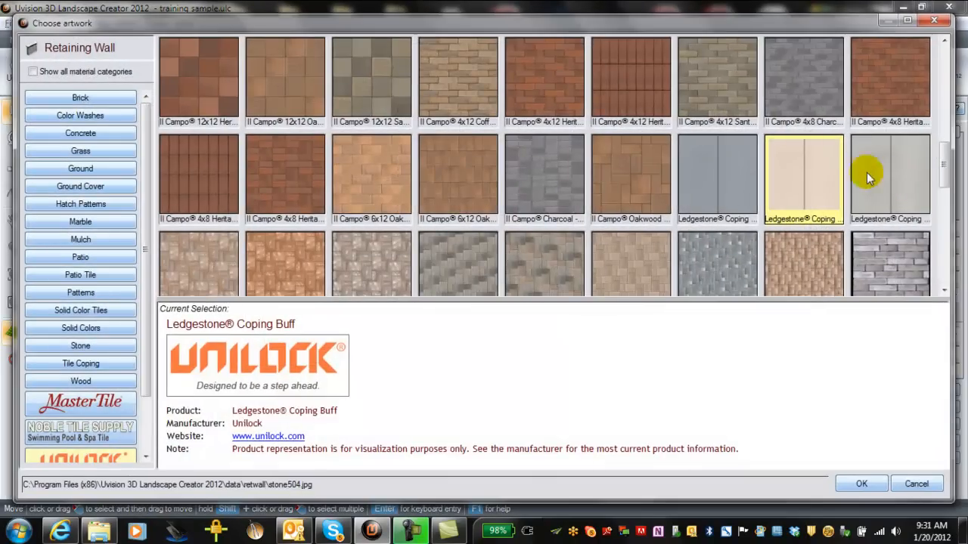
left_click(718, 181)
double_click(719, 181)
Step: Change the cap material of the pillar on the wall's outer corner near the 29' grid line to Ledgestone Coping Blue
middle_click_drag(545, 219, 536, 383)
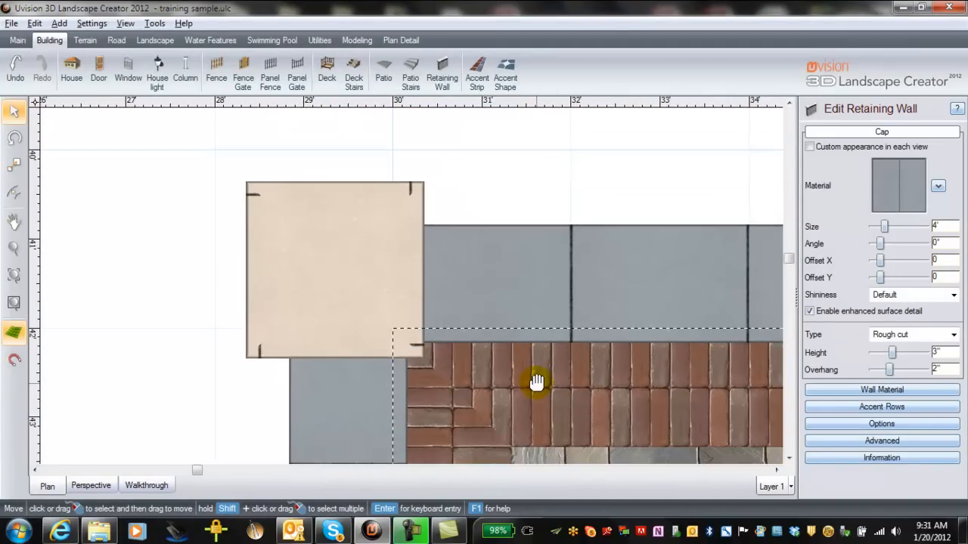
left_click(383, 250)
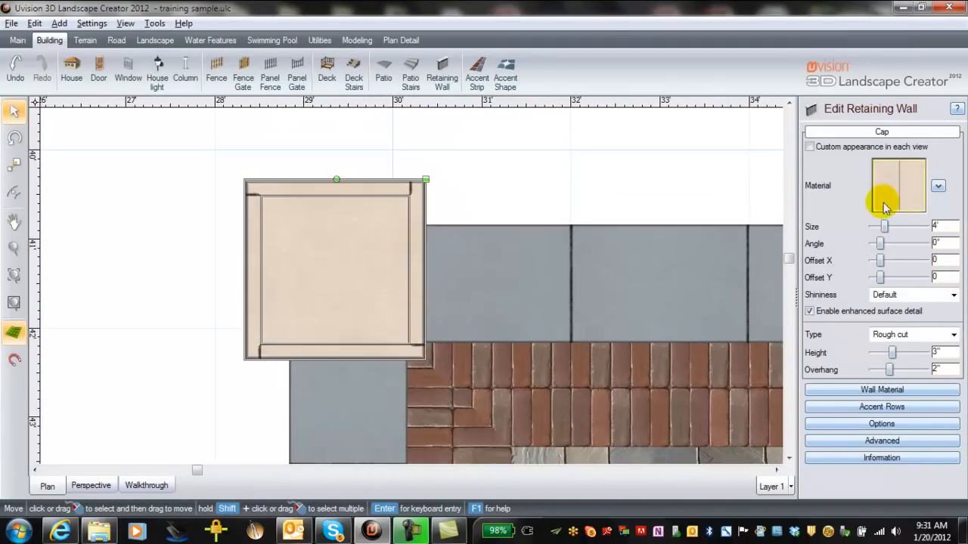
left_click(902, 189)
left_click(703, 185)
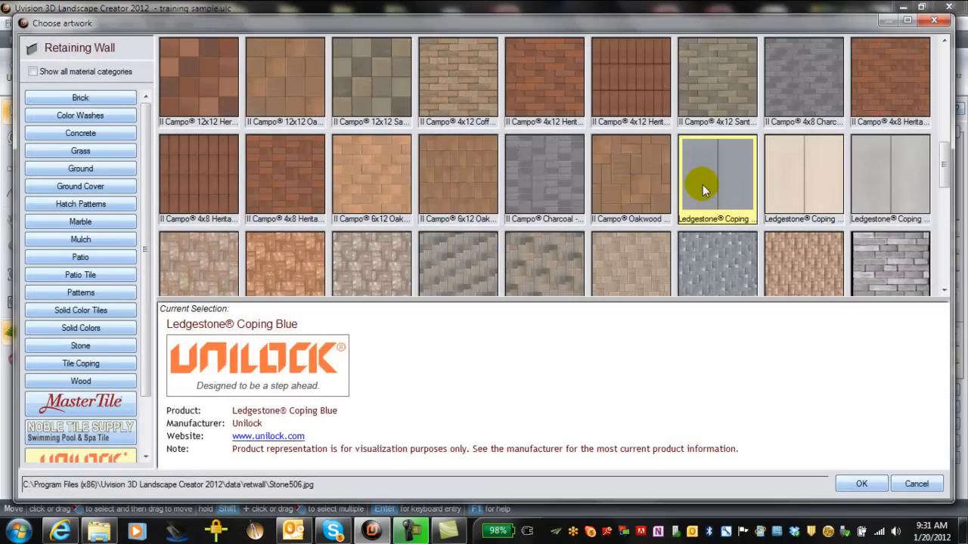
double_click(702, 185)
Step: Apply the Ledgestone Coping Blue cap material to the pillar on the wall corner nearest the front steps
middle_click_drag(658, 284, 499, 232)
left_click(562, 219)
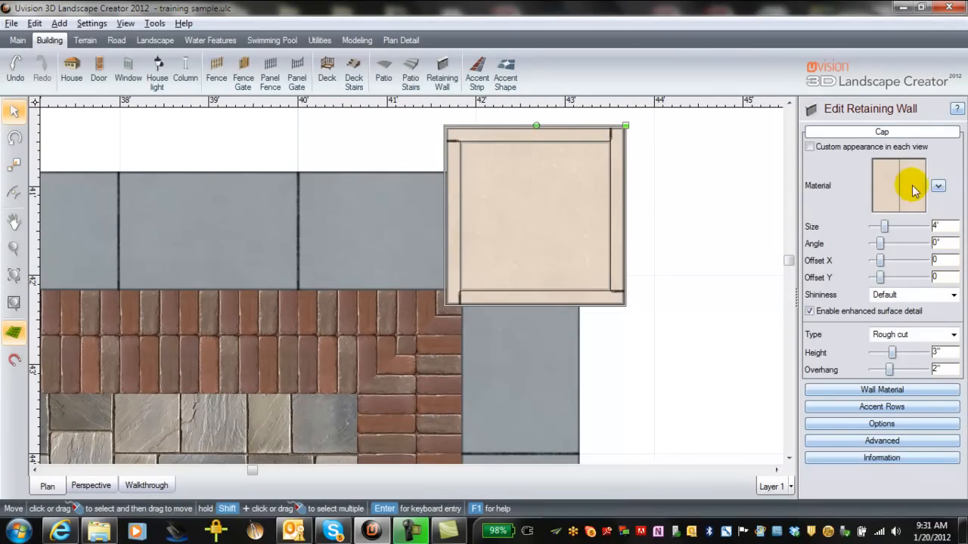
left_click(937, 186)
left_click(722, 183)
double_click(723, 183)
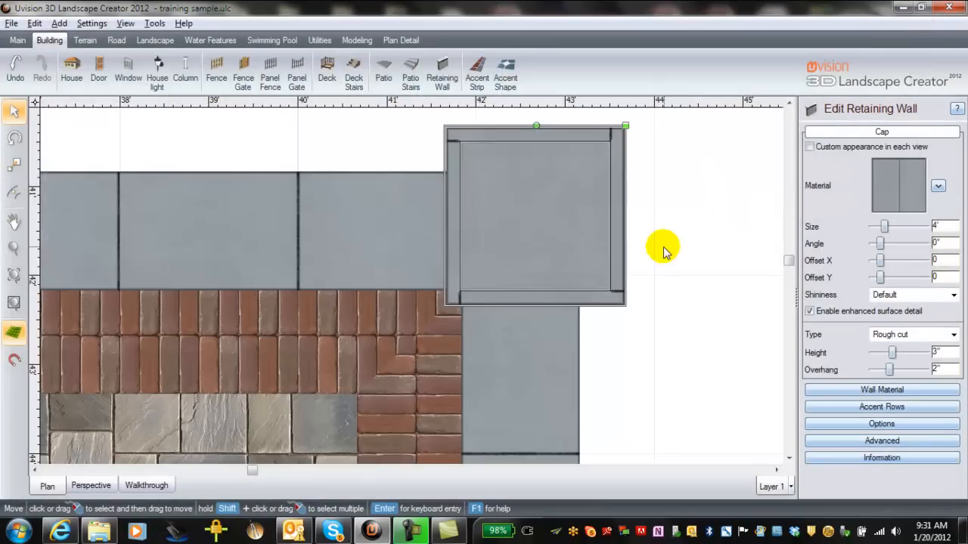
Step: Change the cap material of the lower front step, beside the patio paving, to Ledgestone Coping Blue
middle_click_drag(683, 318, 11, 344)
middle_click_drag(767, 346, 793, 318)
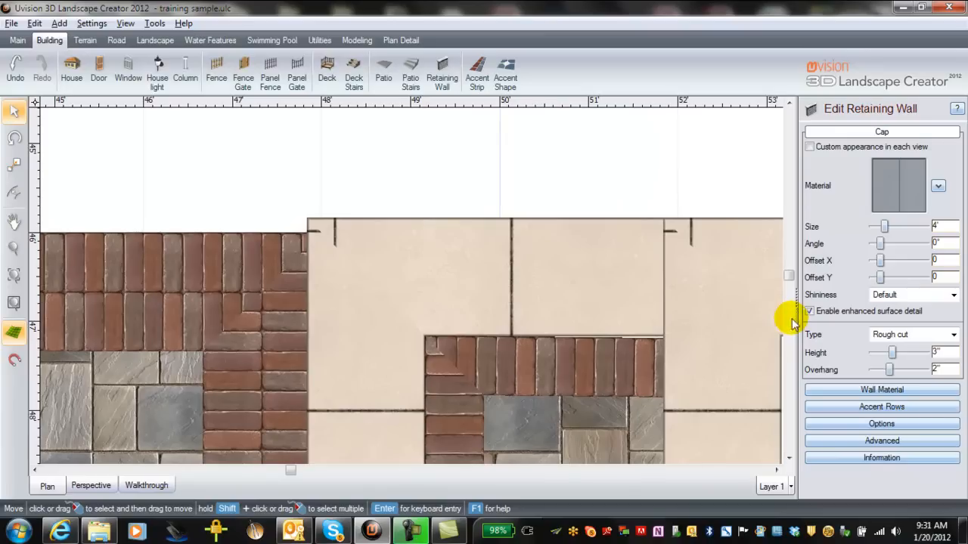
left_click(516, 264)
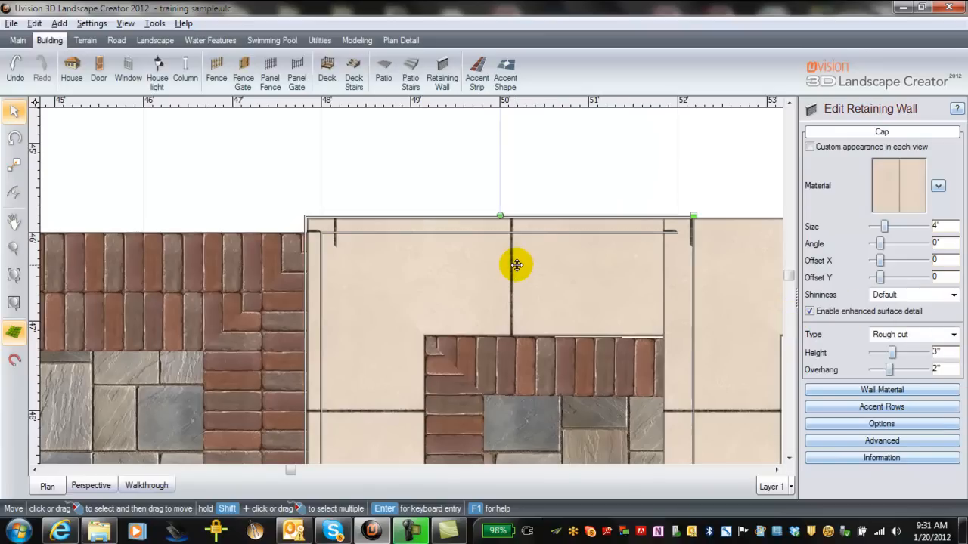
left_click(910, 192)
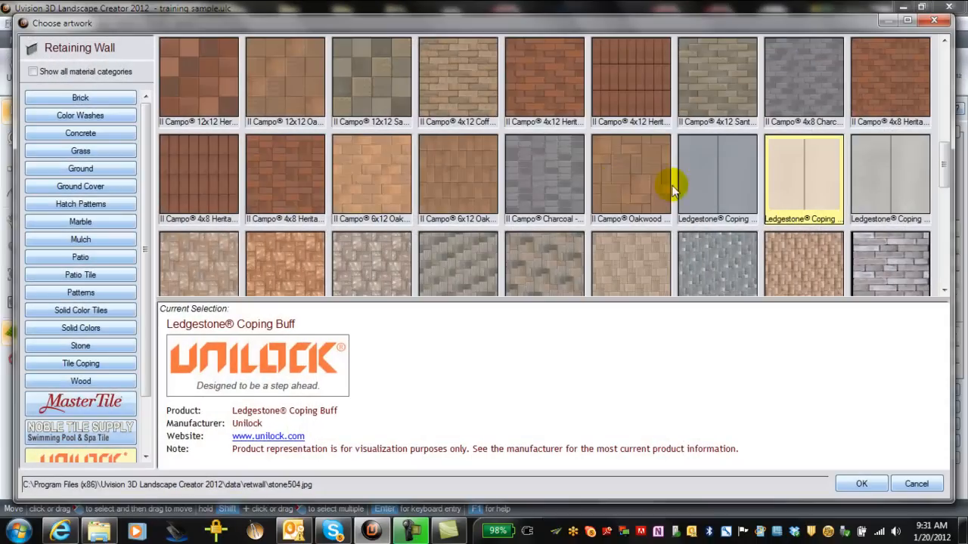
double_click(717, 191)
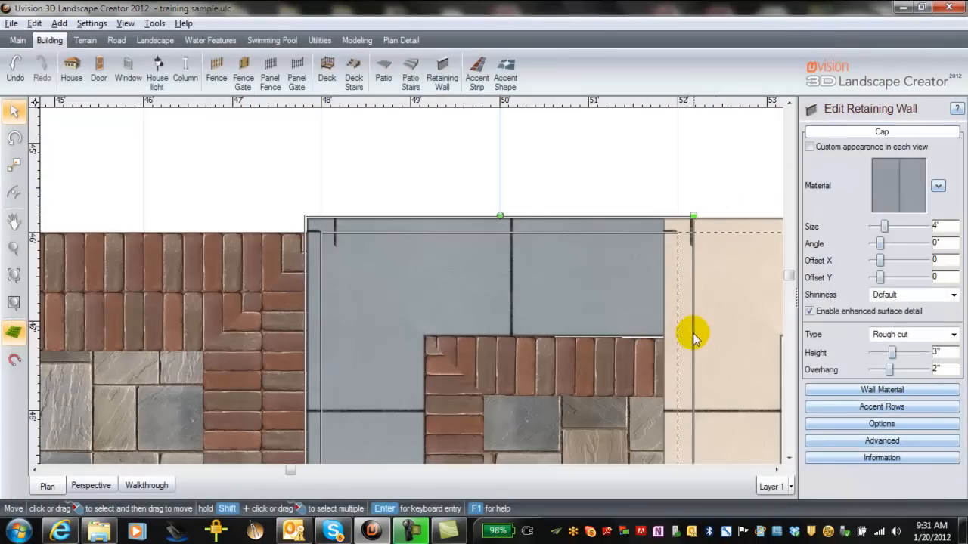
Step: Apply the Ledgestone Coping Blue cap material to the upper front step nearest the door
left_click(733, 329)
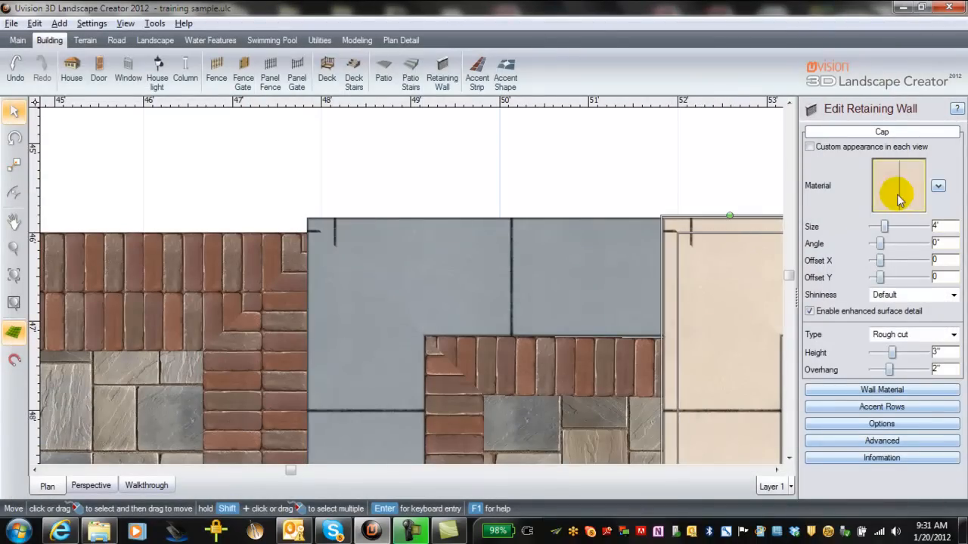
left_click(898, 186)
left_click(730, 176)
double_click(731, 174)
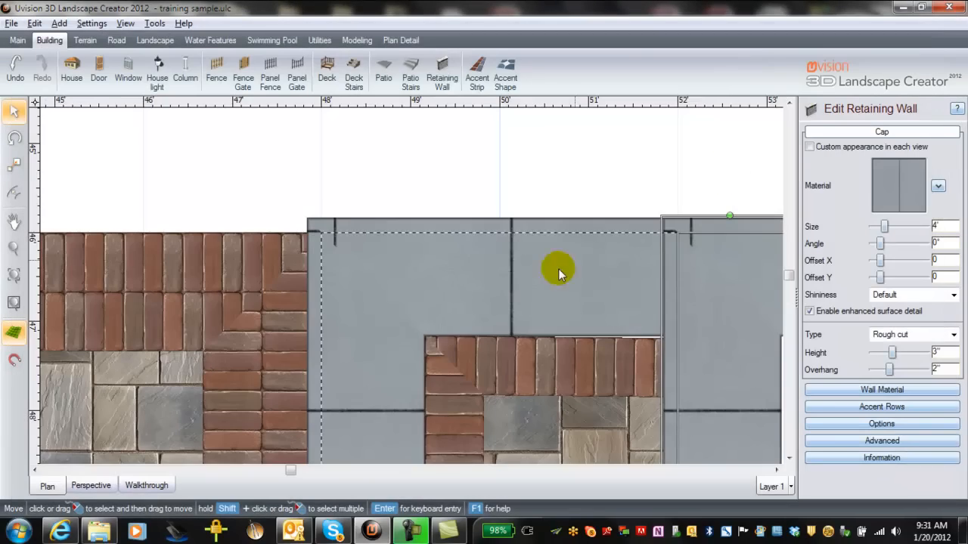
Step: In the perspective view, change the lower front step's wall material to the grey coursed stone that matches the patio wall
left_click(90, 487)
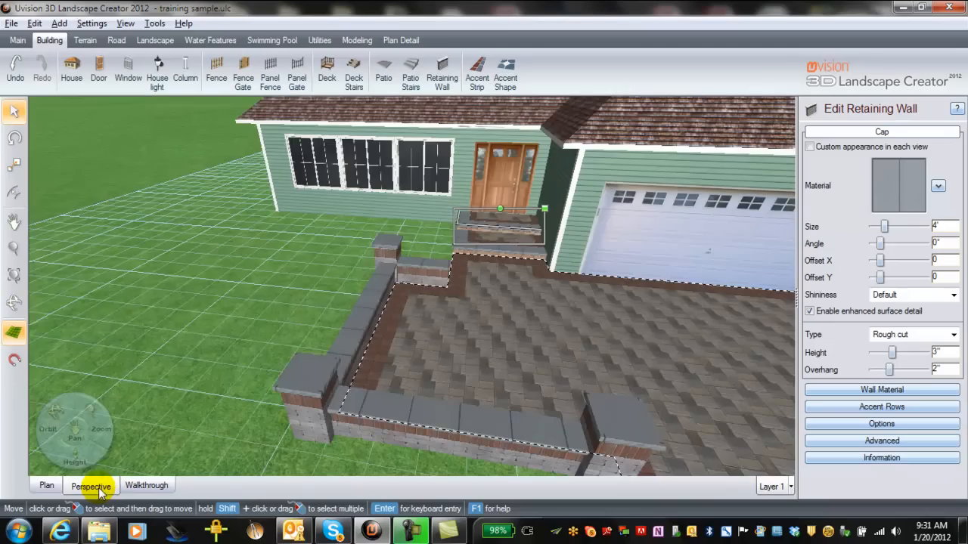
scroll(410, 356, "up", 5)
mouse_move(327, 398)
middle_mouse_down()
mouse_move(220, 419)
mouse_move(268, 105)
mouse_move(313, 385)
middle_mouse_up()
middle_click_drag(501, 433, 480, 401)
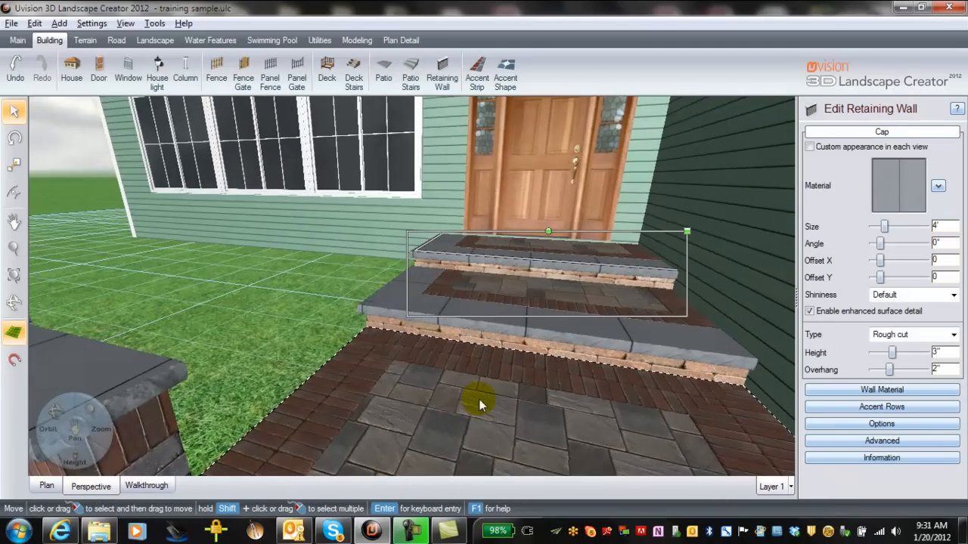
scroll(518, 293, "up", 3)
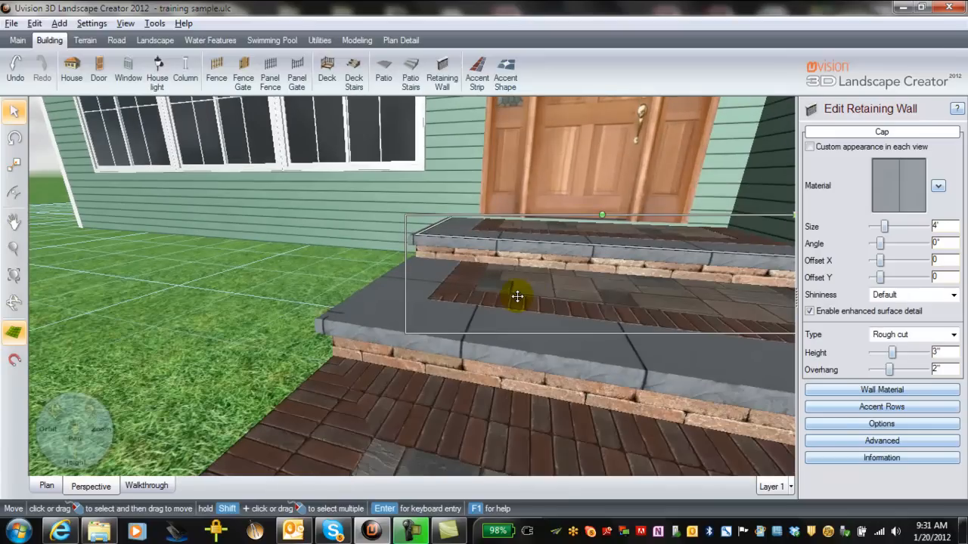
scroll(517, 296, "down", 1)
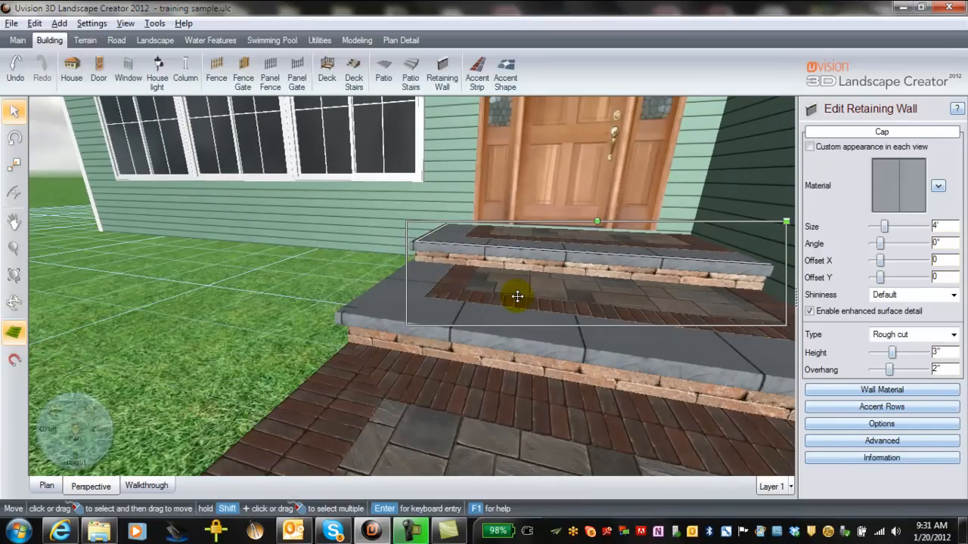
scroll(517, 296, "down", 1)
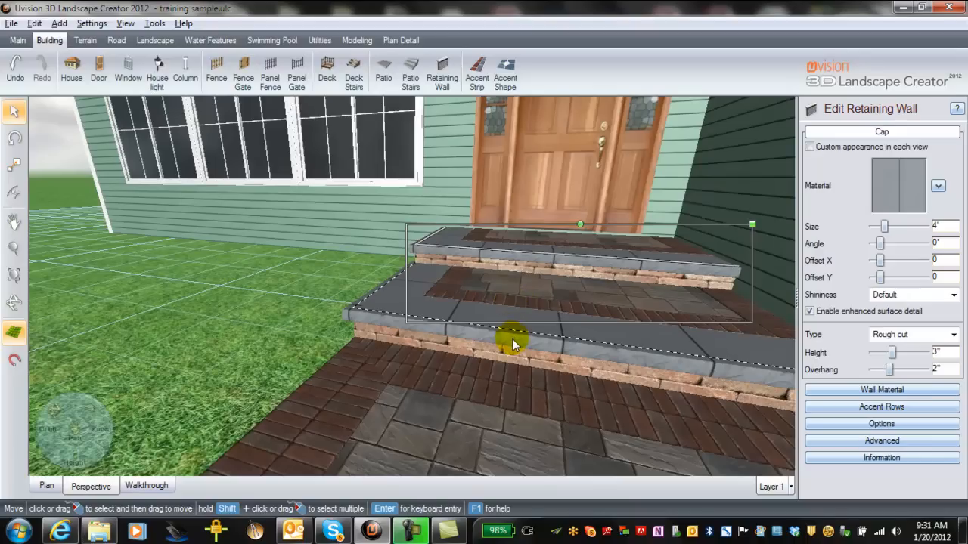
left_click(512, 339)
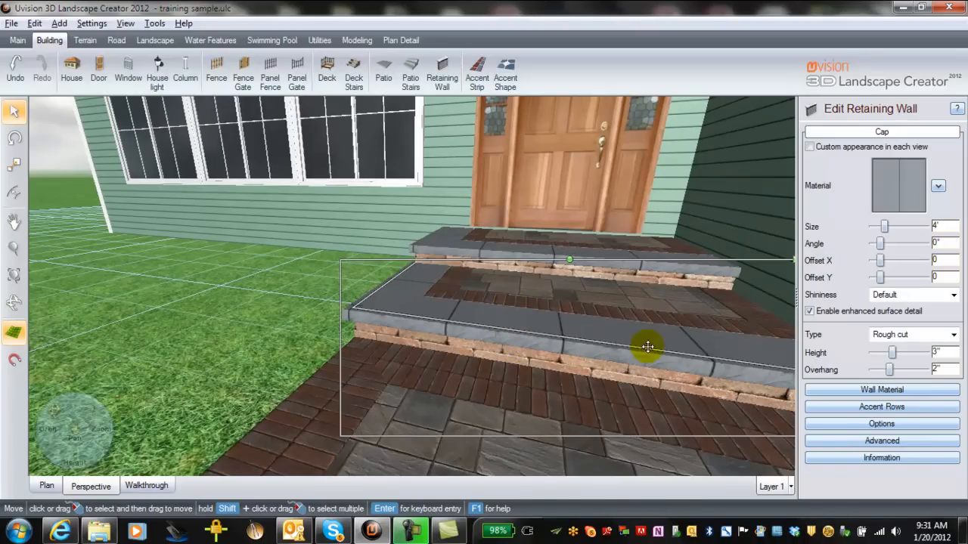
left_click(889, 390)
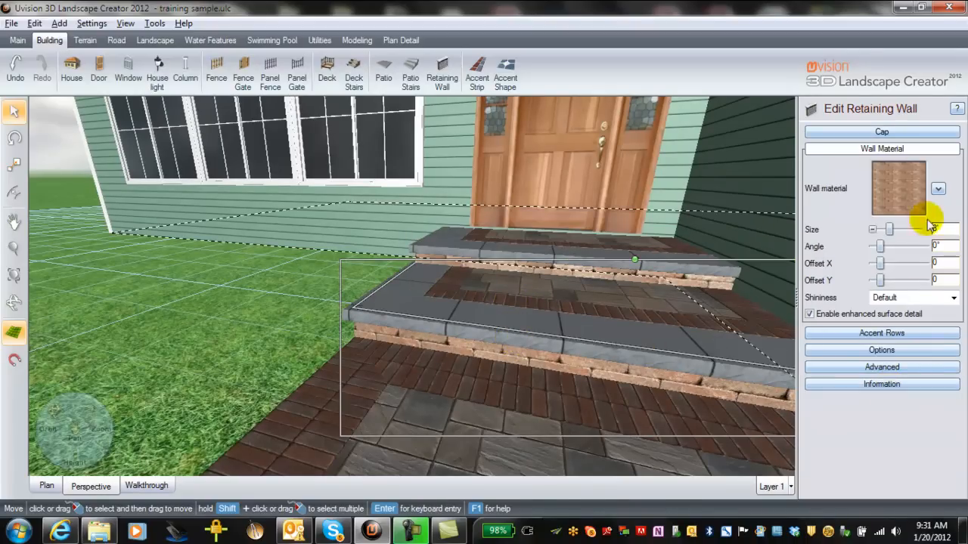
left_click(902, 193)
double_click(271, 268)
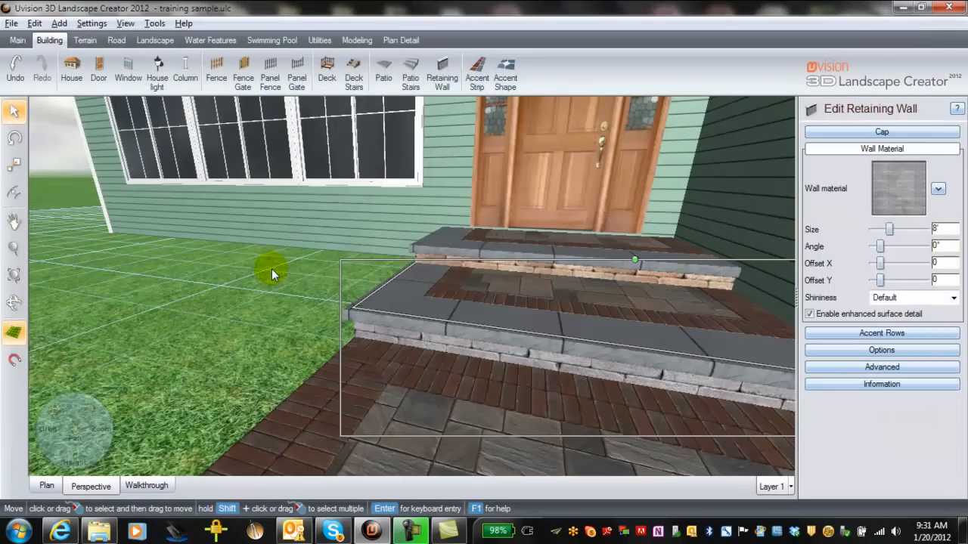
Step: Change the upper front step's wall material to the same grey coursed stone as the lower step
left_click(612, 257)
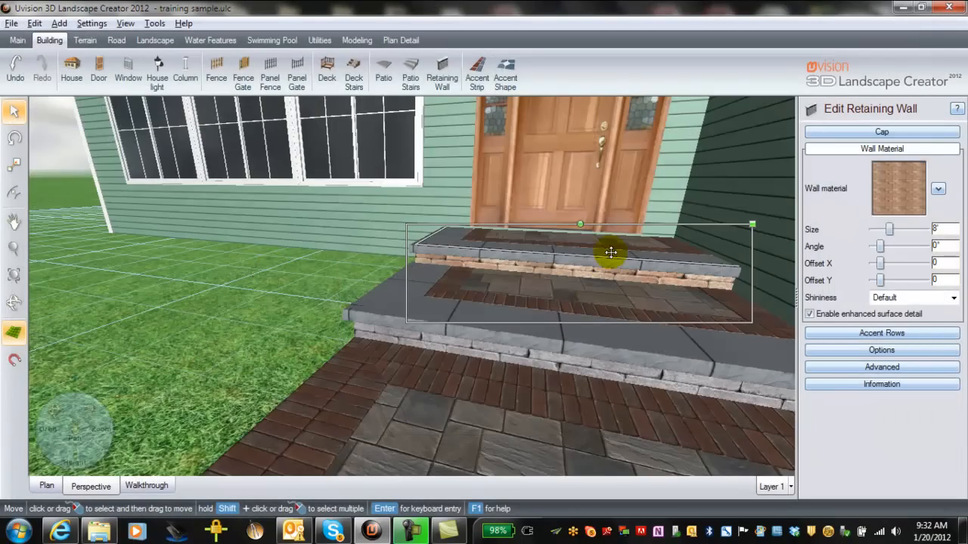
left_click(911, 181)
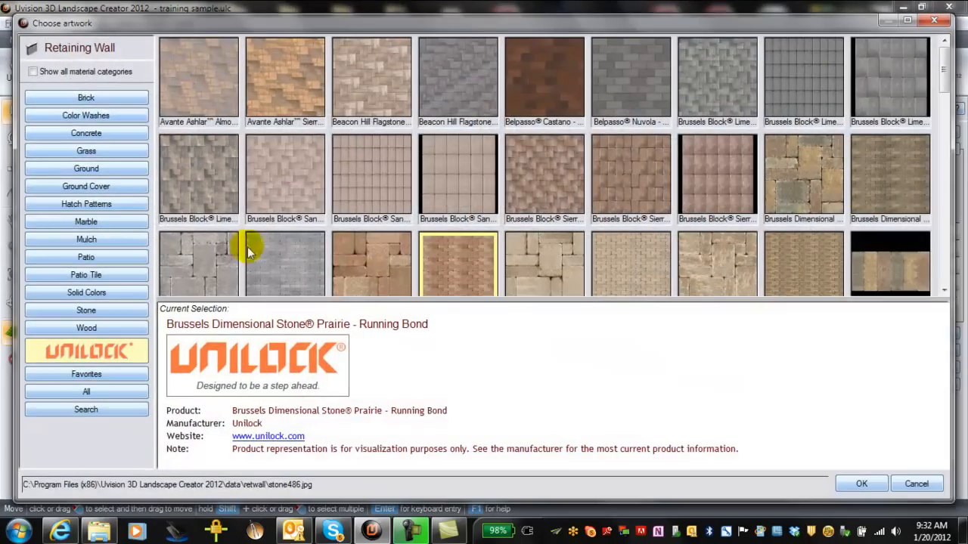
double_click(273, 258)
Step: Examine the front steps, patio wall and pillars, and the lawn beside the house from several perspective angles
scroll(377, 298, "up", 1)
scroll(378, 296, "down", 5)
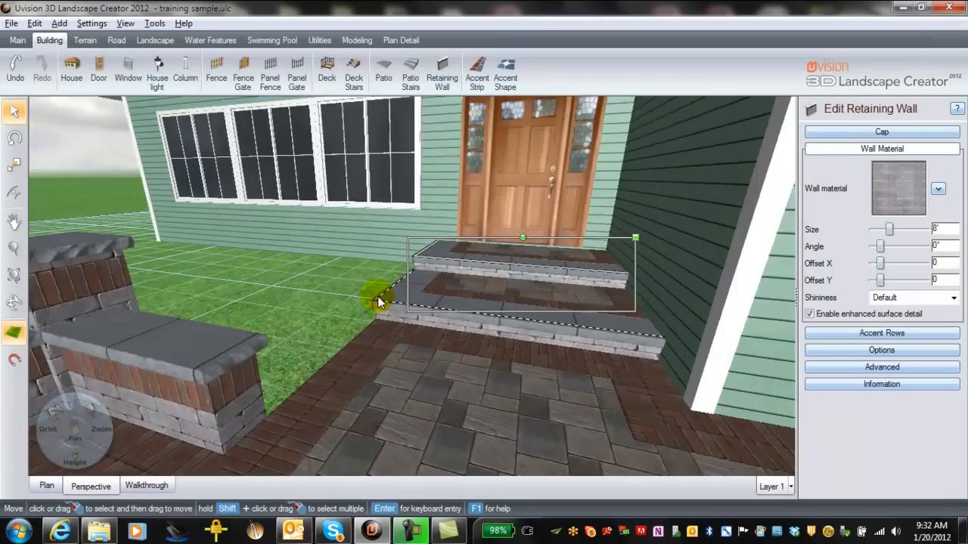
scroll(379, 297, "down", 3)
mouse_move(383, 347)
middle_mouse_down()
mouse_move(525, 340)
mouse_move(401, 346)
mouse_move(396, 358)
middle_mouse_up()
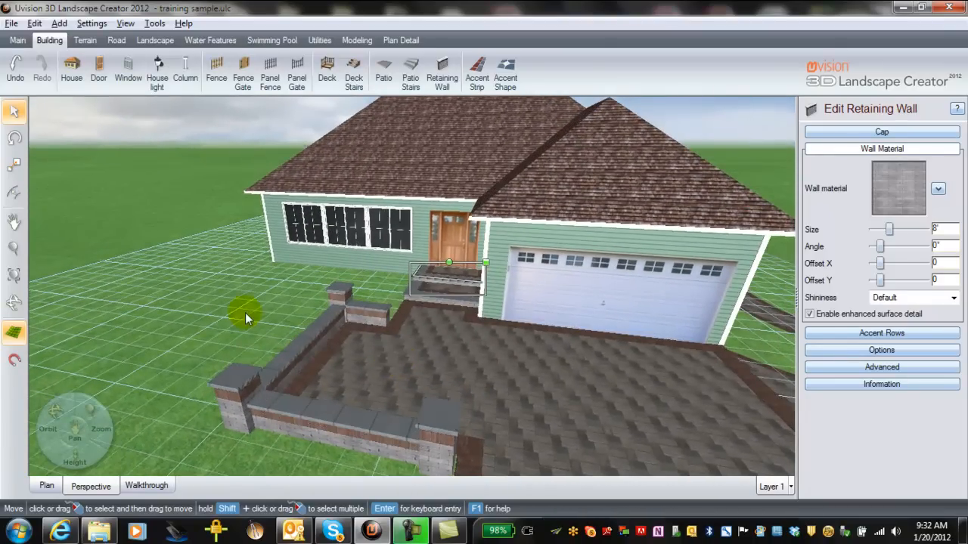
scroll(254, 306, "up", 3)
middle_click_drag(256, 307, 375, 279)
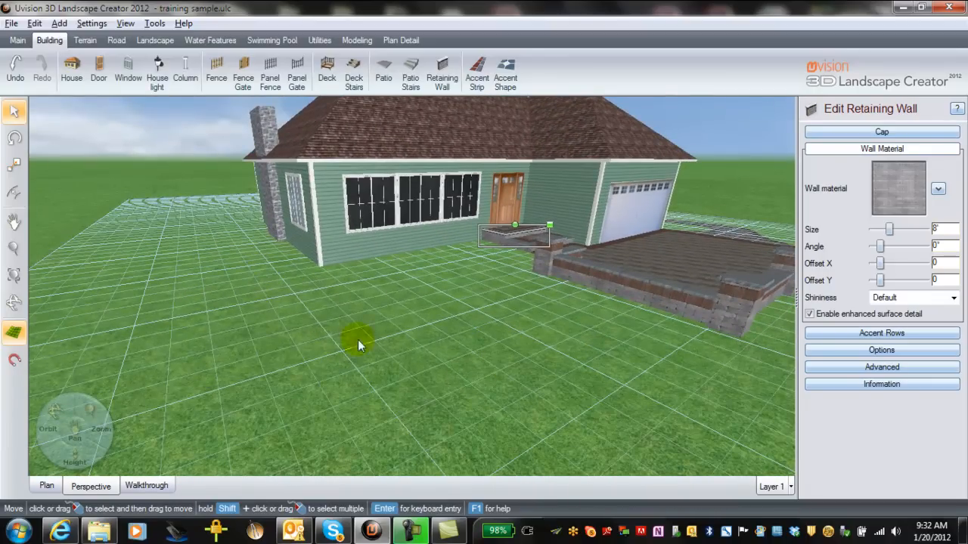
middle_click_drag(333, 337, 352, 209)
middle_click_drag(340, 308, 355, 236)
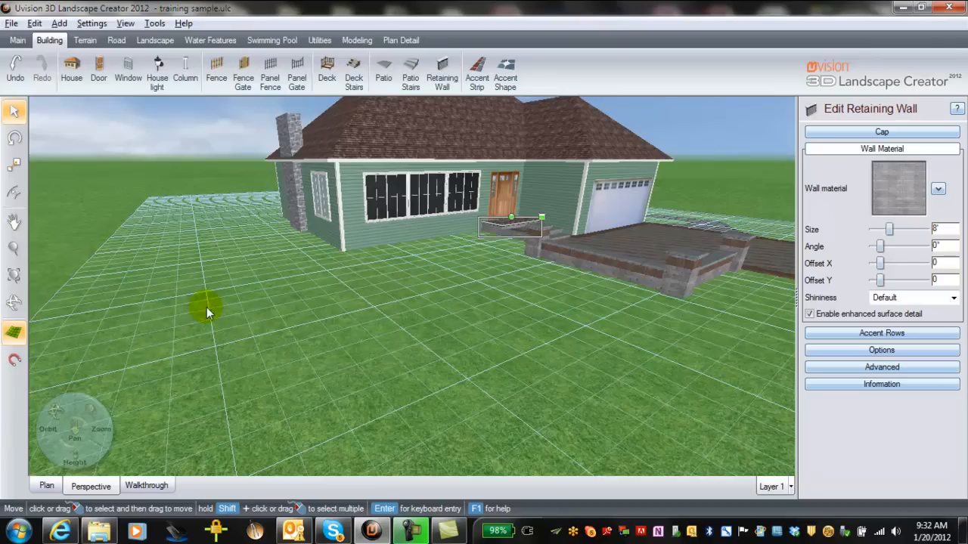
Step: In the plan view, add a terrain slope across the north side of the lot, directed toward the house, with a run of about 8'-7"
left_click(85, 42)
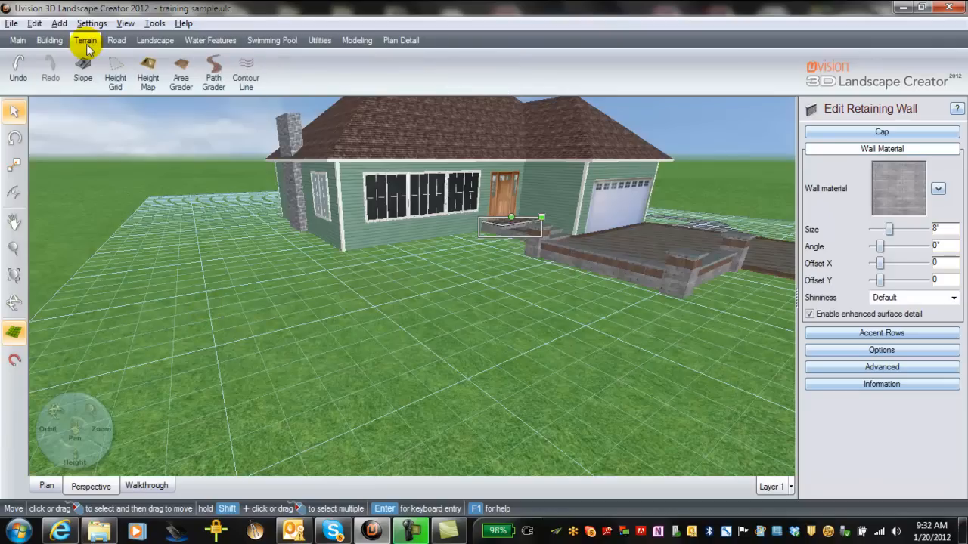
left_click(83, 75)
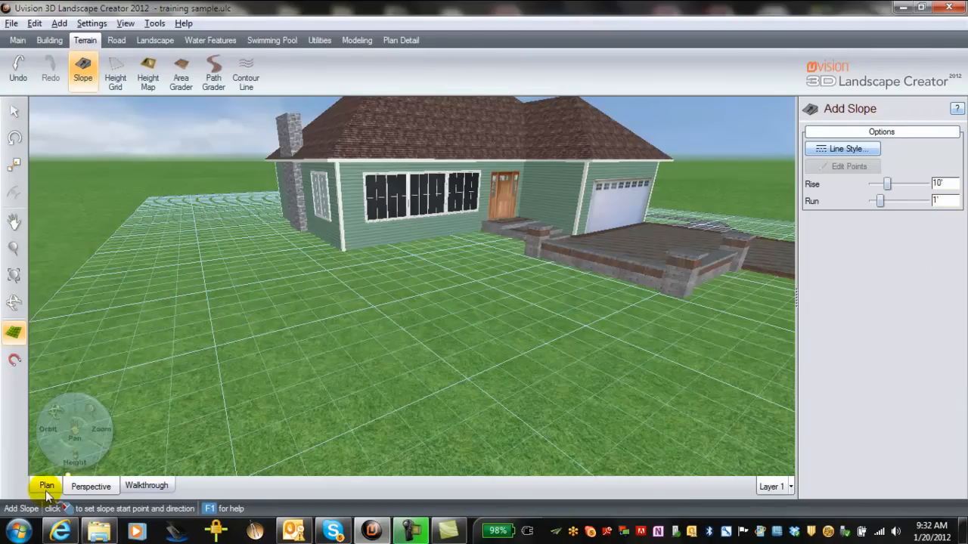
left_click(46, 486)
scroll(312, 359, "up", 1)
scroll(310, 360, "down", 1)
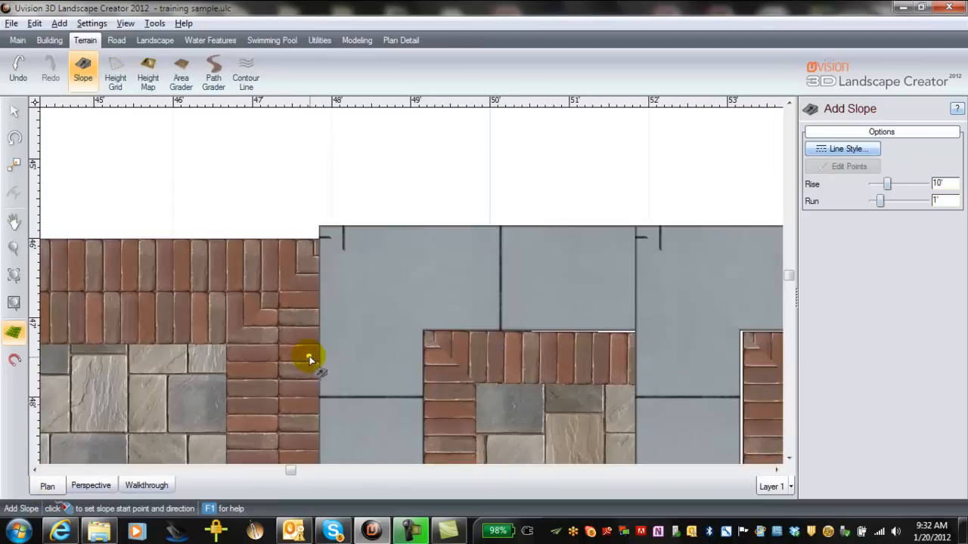
scroll(309, 355, "down", 8)
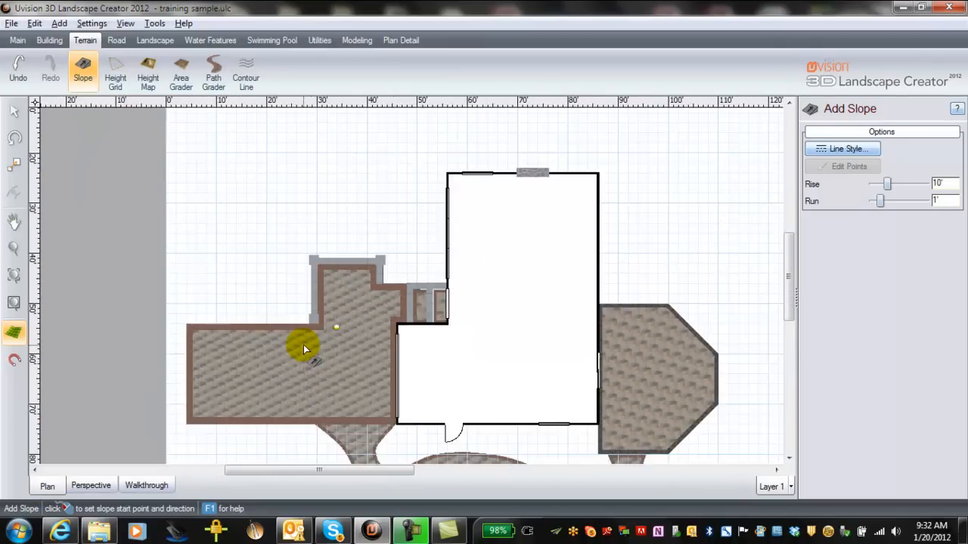
scroll(299, 344, "down", 2)
middle_click_drag(417, 249, 408, 312)
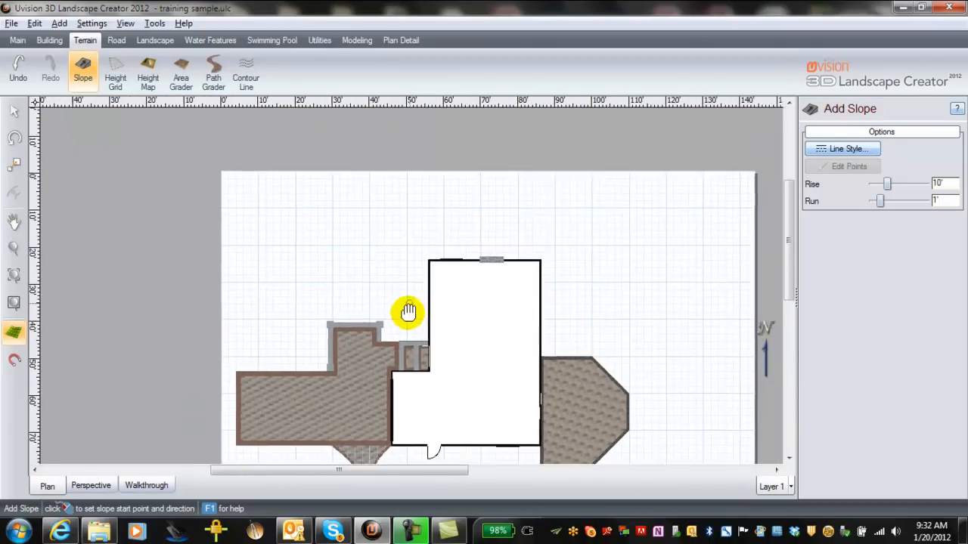
left_click(449, 251)
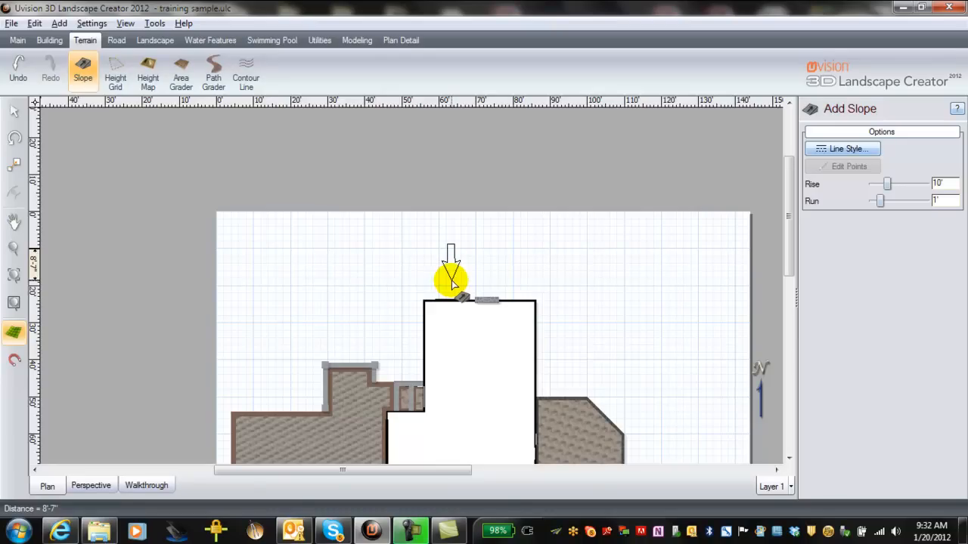
left_click(452, 280)
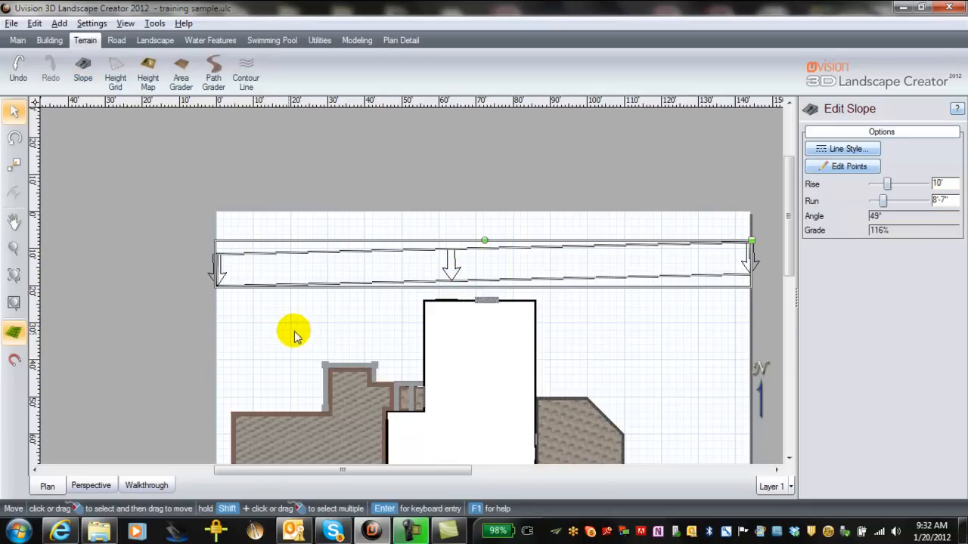
left_click_drag(484, 242, 496, 221)
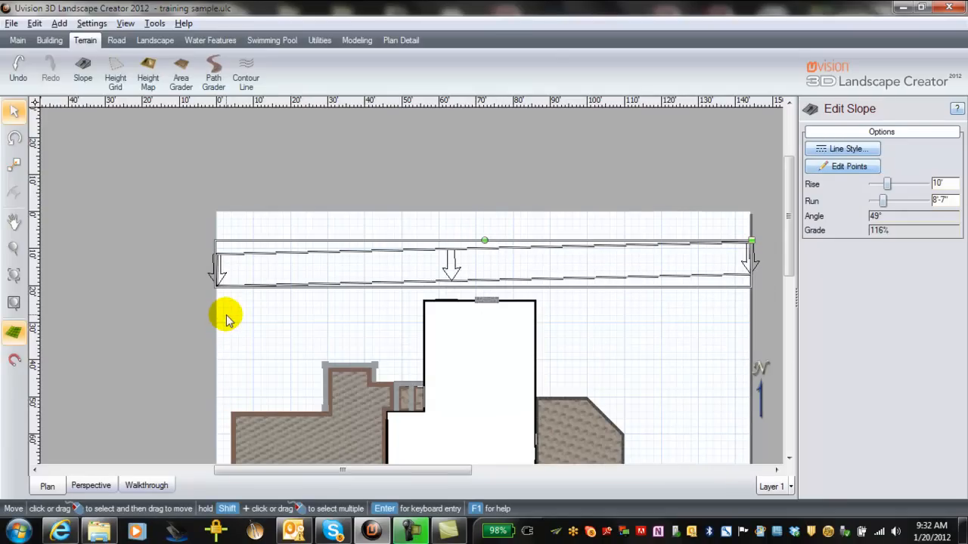
Step: Set the slope's rise to 1'-1" and check the terrain around the house in the perspective and plan views
scroll(307, 335, "up", 3)
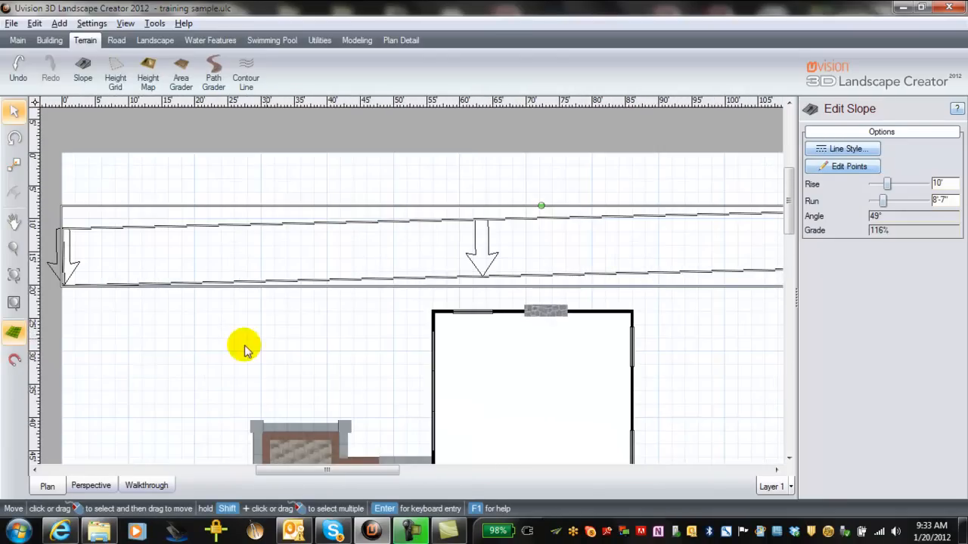
left_click(91, 486)
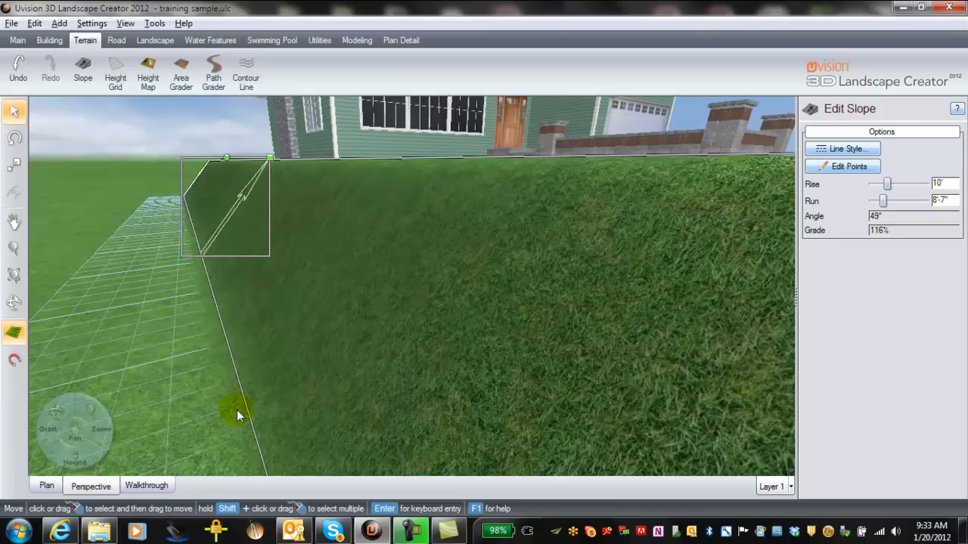
middle_click_drag(549, 321, 474, 333)
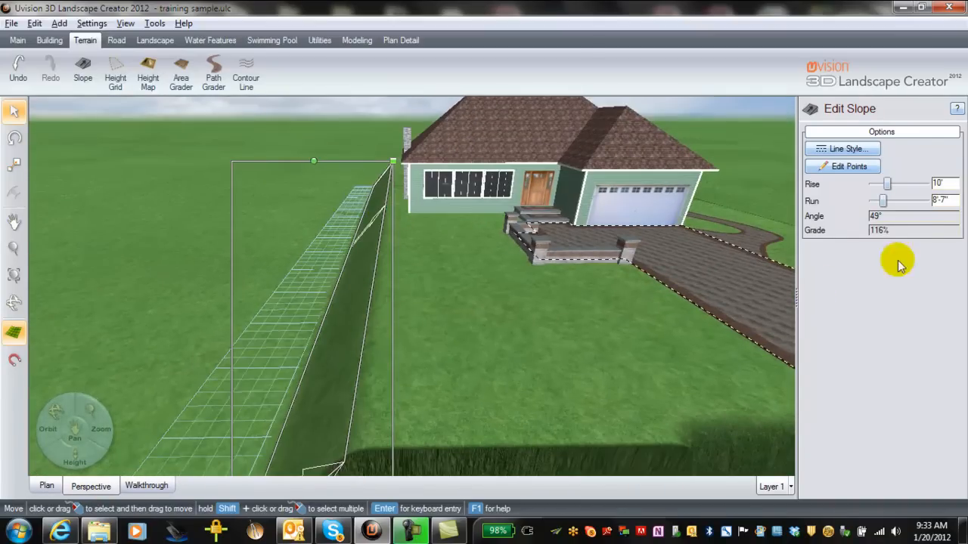
left_click(873, 185)
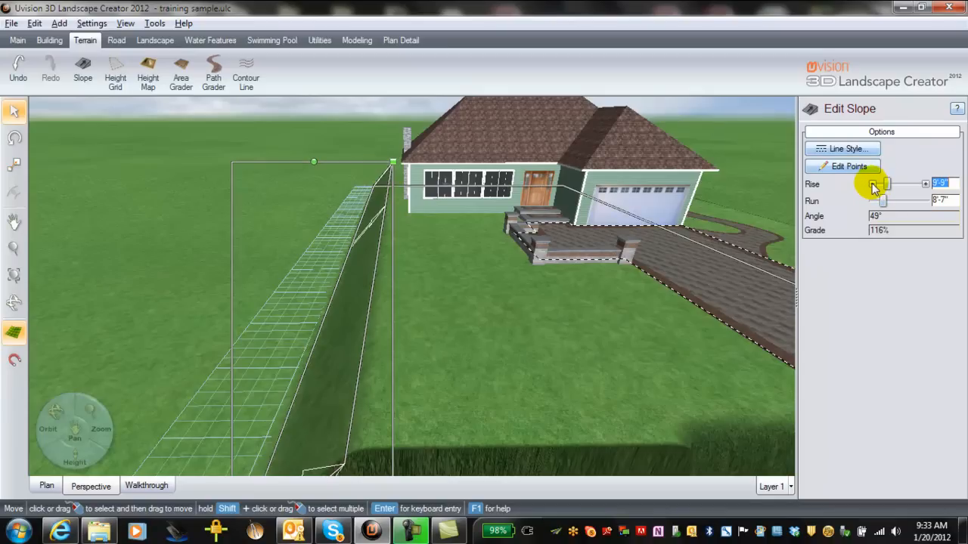
left_click_drag(873, 186, 873, 187)
left_click_drag(616, 367, 581, 306)
middle_click_drag(576, 310, 549, 395)
scroll(492, 342, "up", 5)
middle_click_drag(471, 327, 553, 301)
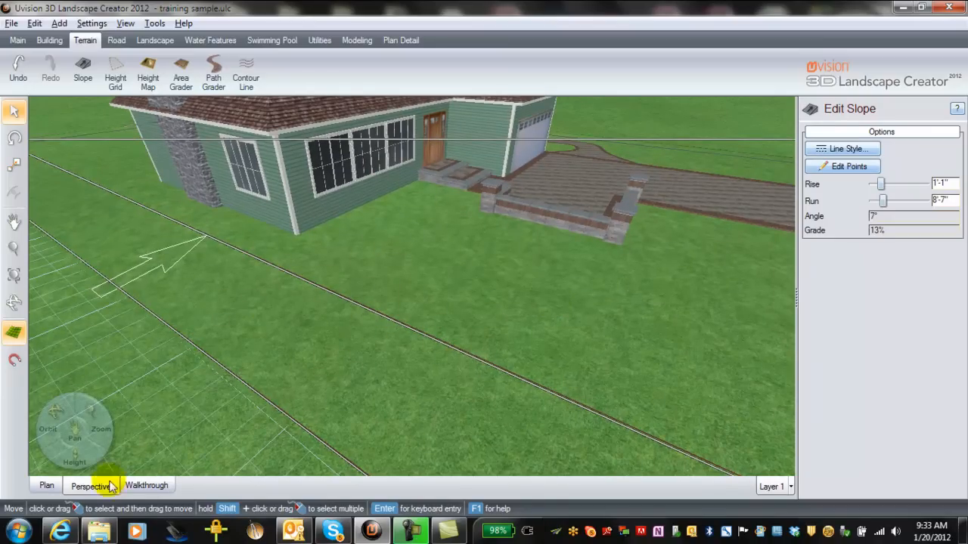
left_click(47, 486)
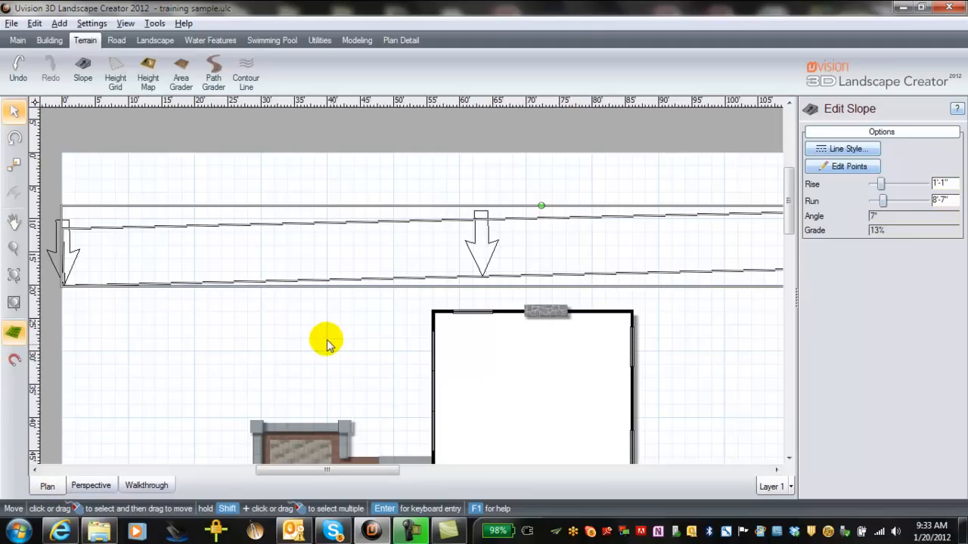
scroll(326, 344, "down", 2)
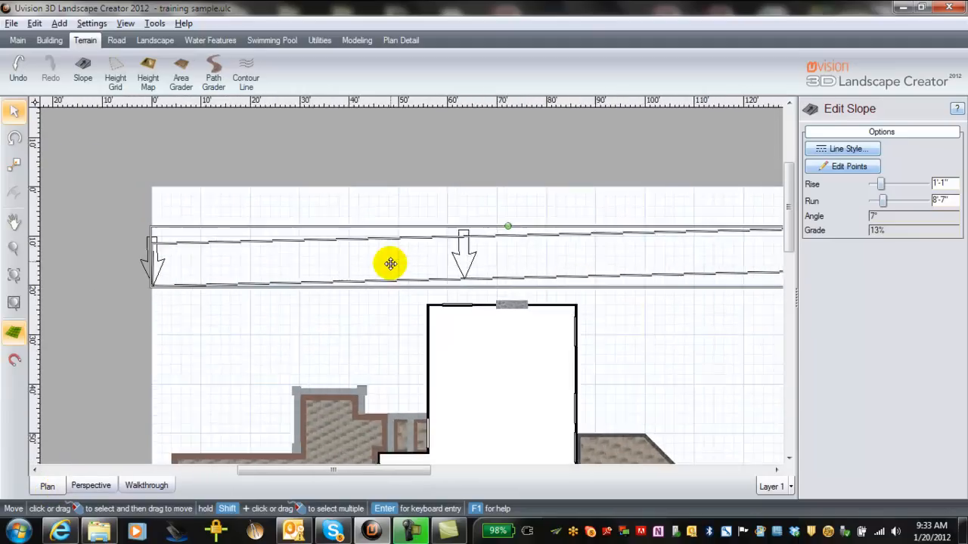
Step: Draw a curved retaining wall from the house's north wall, looping outward around the corner and running down to the front steps
scroll(378, 291, "up", 2)
middle_click_drag(378, 320, 331, 211)
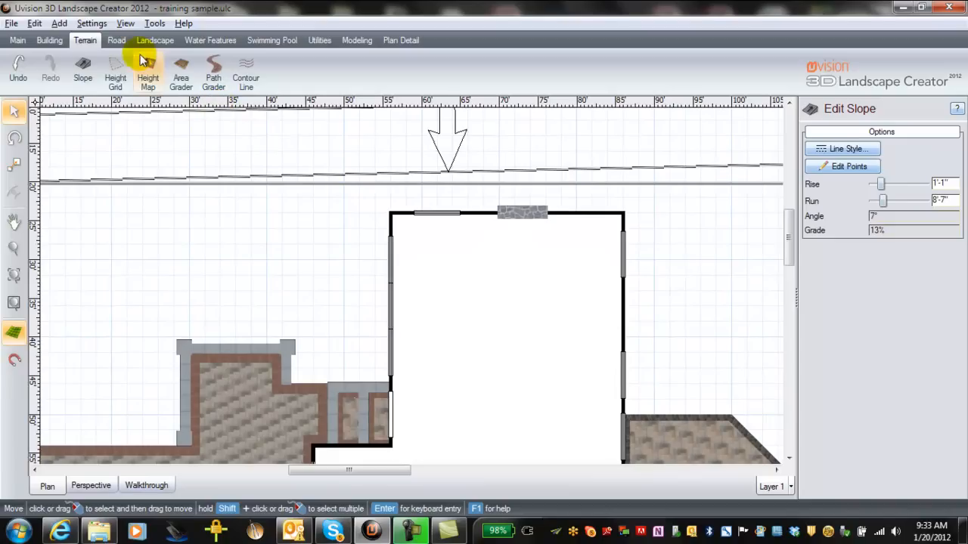
left_click(48, 40)
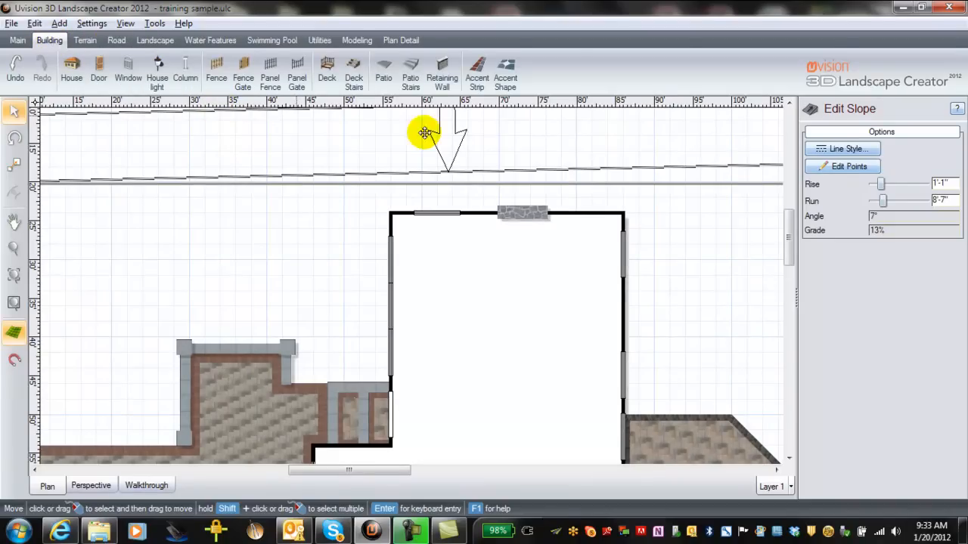
left_click(445, 87)
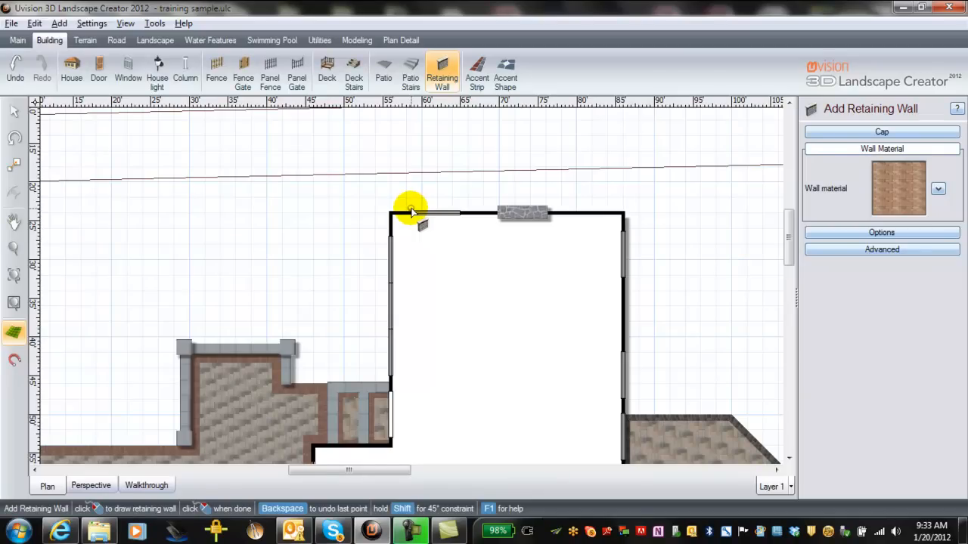
left_click(850, 232)
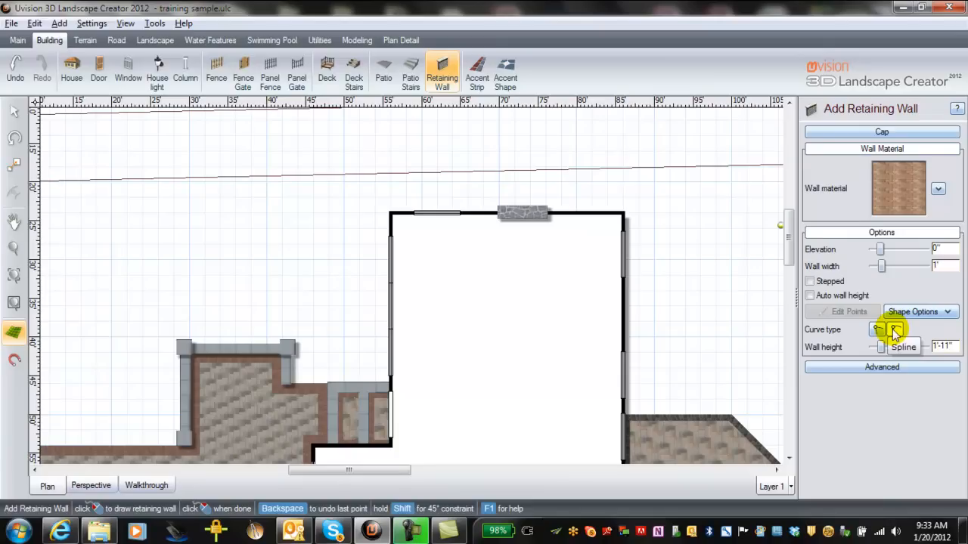
left_click(412, 188)
left_click(406, 154)
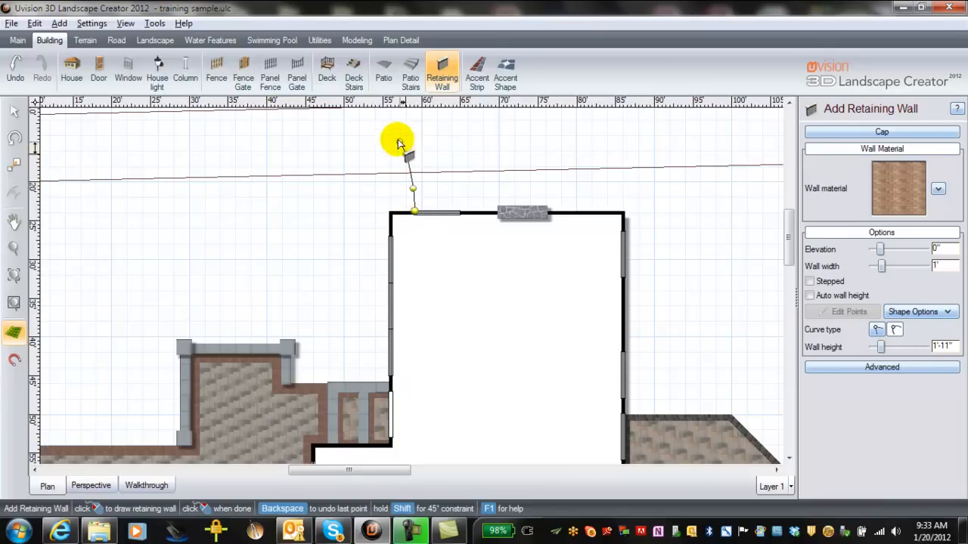
left_click(379, 130)
left_click(346, 128)
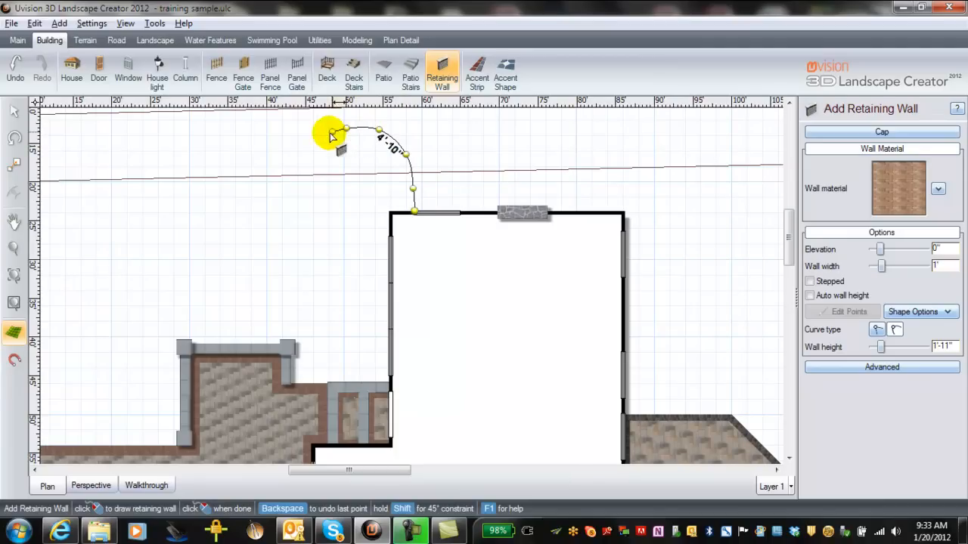
left_click(314, 146)
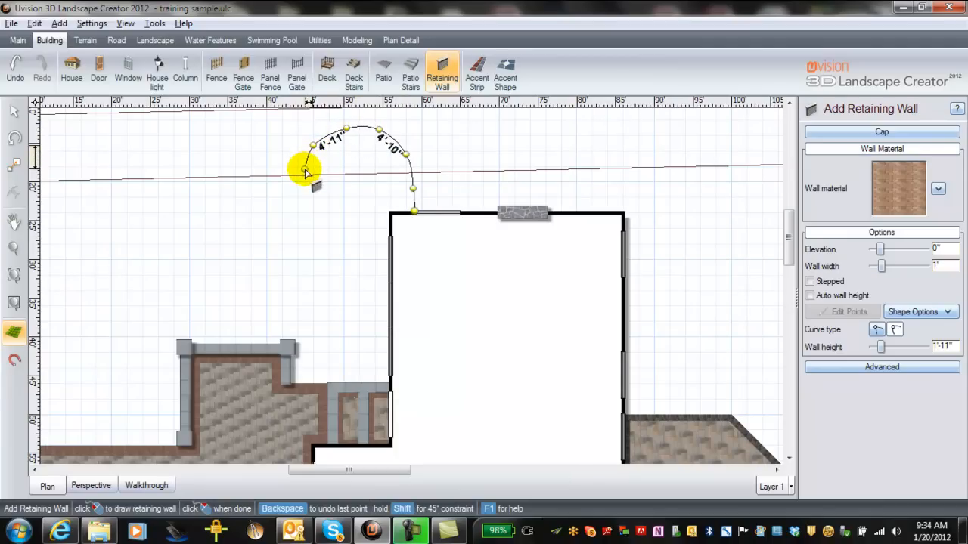
left_click(311, 202)
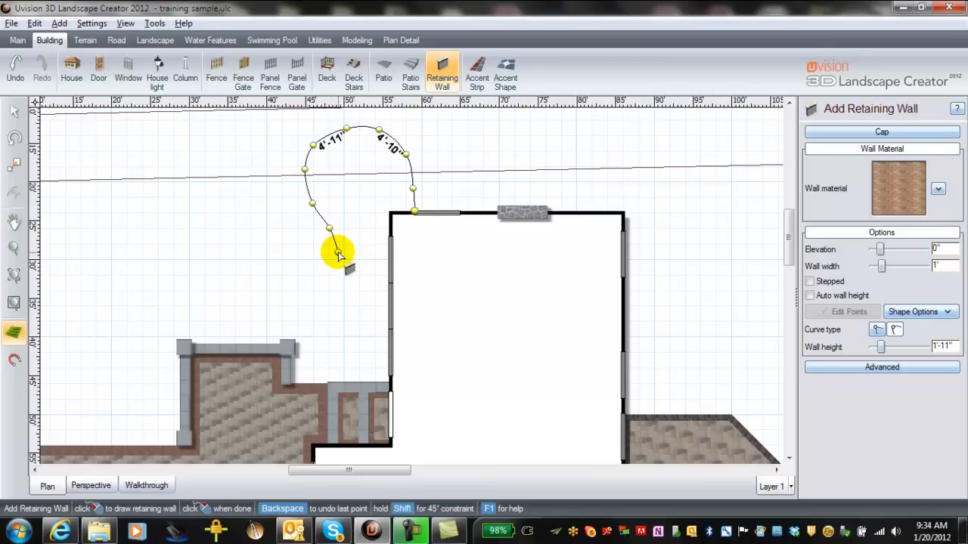
left_click(338, 253)
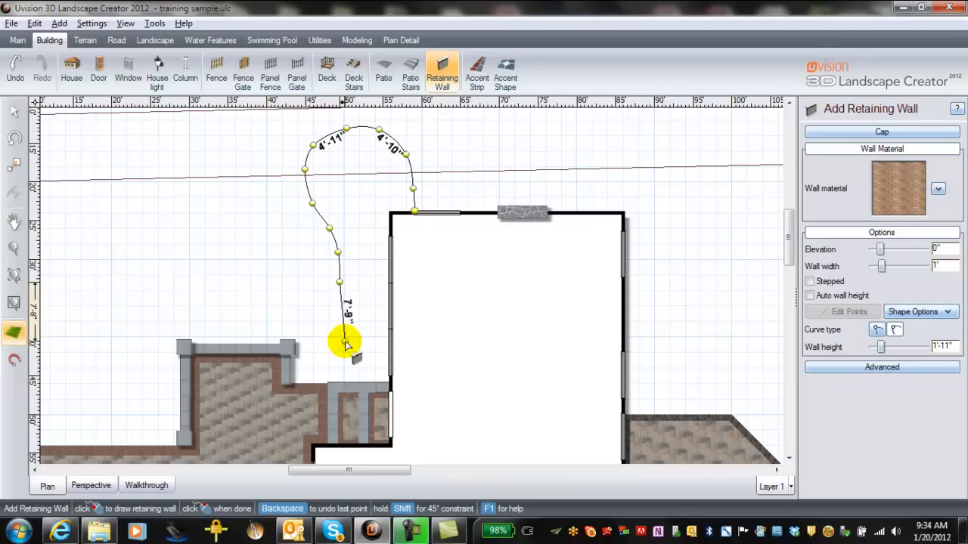
right_click(339, 384)
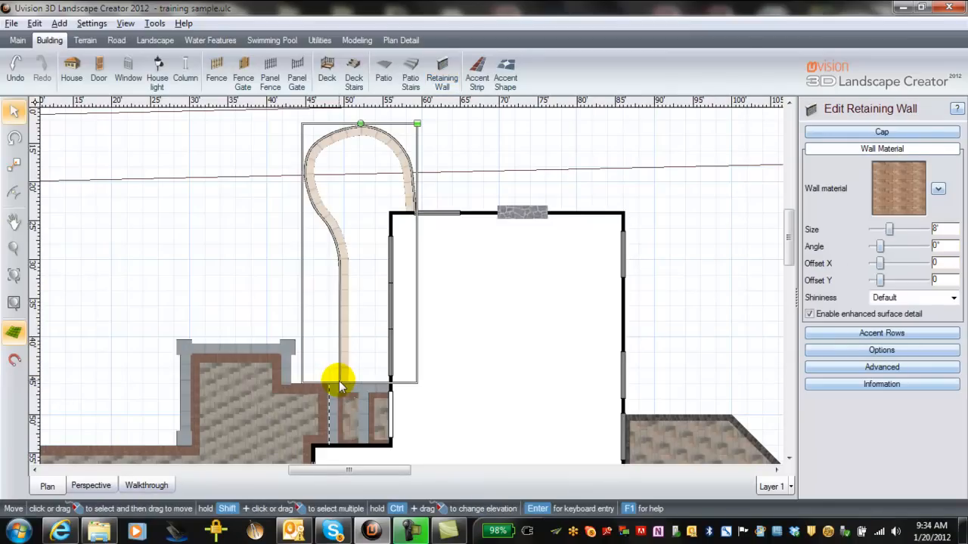
Step: Reshape the retaining wall's northern loop by moving its topmost point slightly outward to even out the curve
left_click(882, 350)
left_click(850, 291)
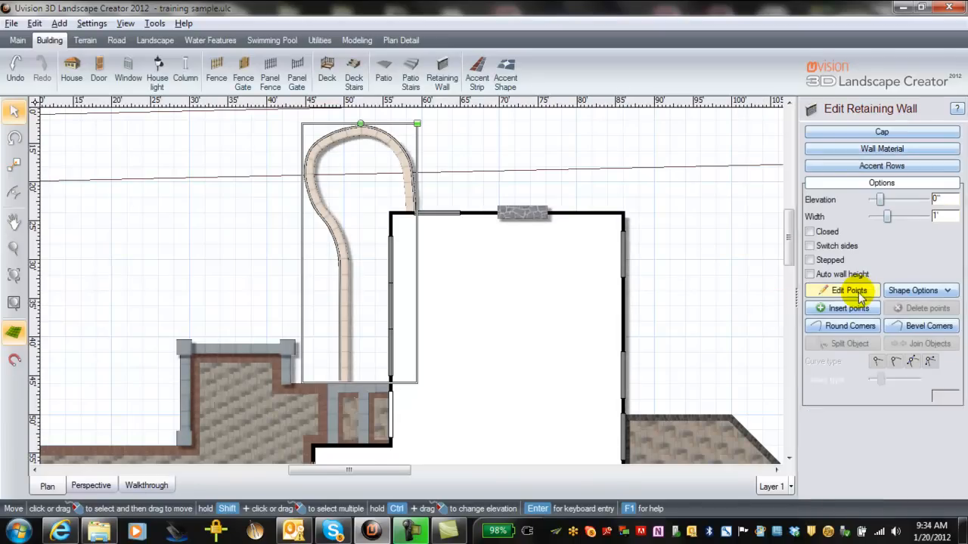
left_click(344, 129, "ctrl")
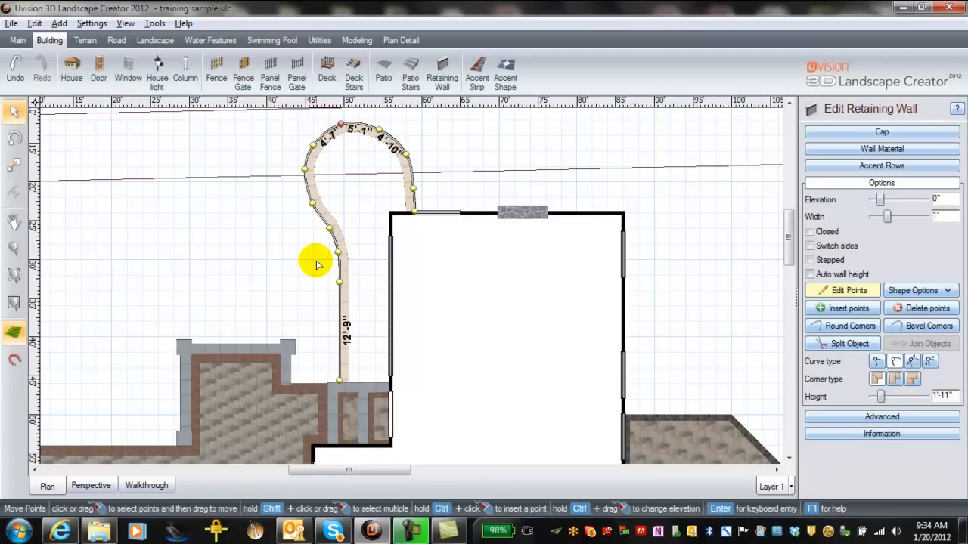
left_click(848, 291)
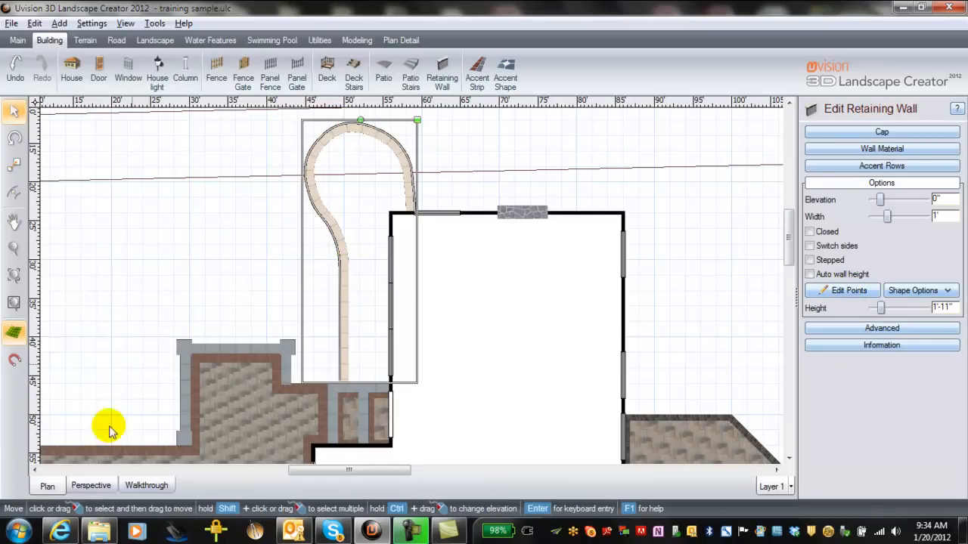
Step: Raise the retaining wall's elevation to 1', judging it against the house and terrain in the perspective view
left_click(92, 486)
middle_click_drag(151, 401, 151, 338)
scroll(313, 364, "up", 3)
scroll(319, 357, "up", 1)
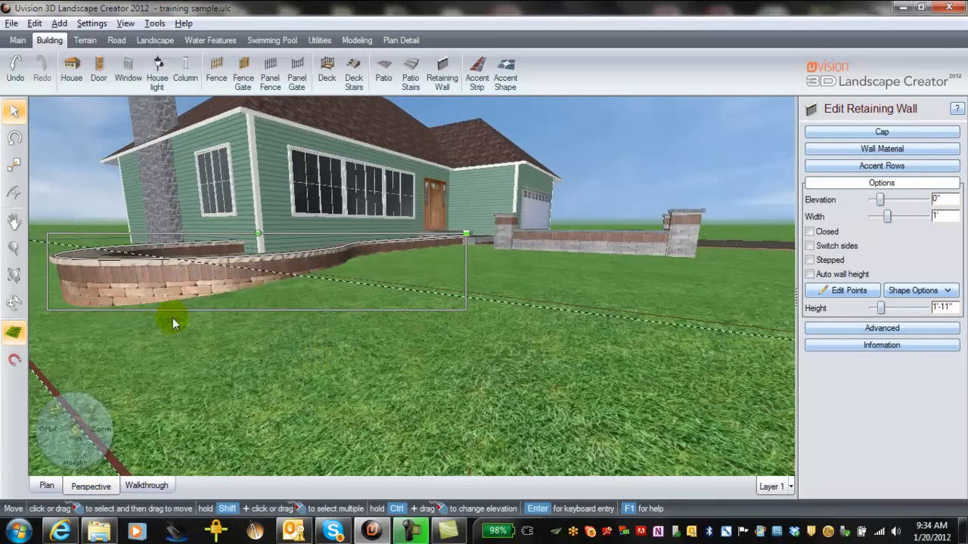
middle_click_drag(453, 345, 363, 358)
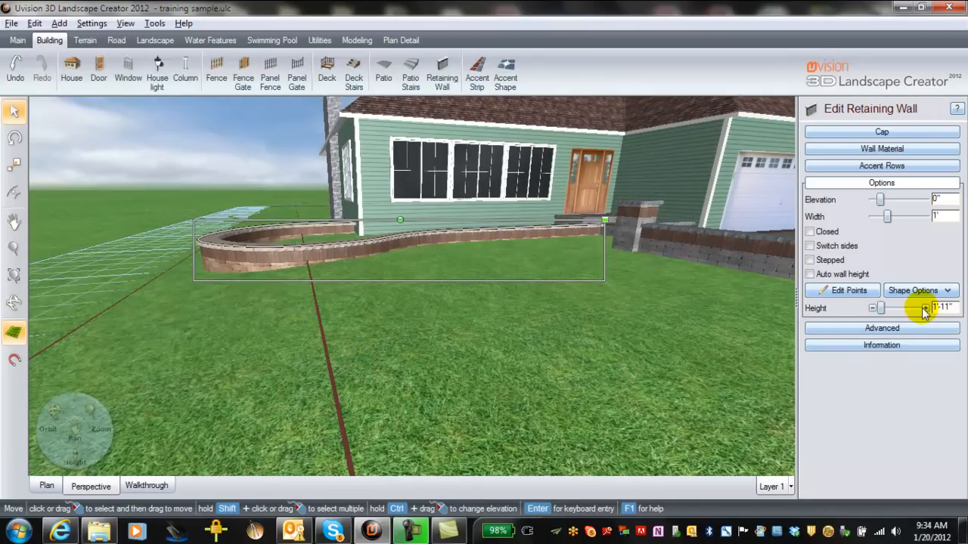
left_click(892, 149)
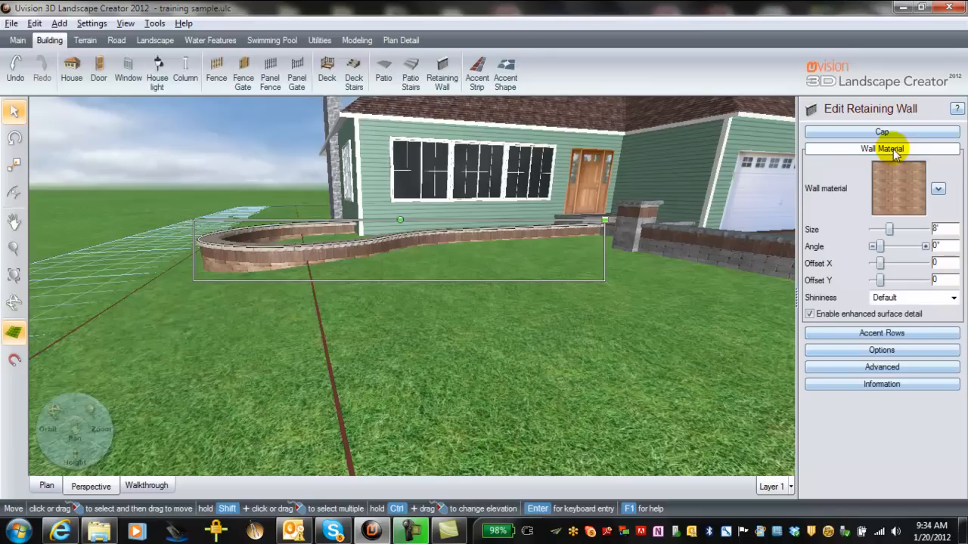
left_click(884, 351)
left_click(927, 201)
left_click(927, 201)
left_click(927, 201)
left_click(927, 201)
left_click(927, 201)
left_click(927, 201)
left_click(927, 201)
left_click(927, 201)
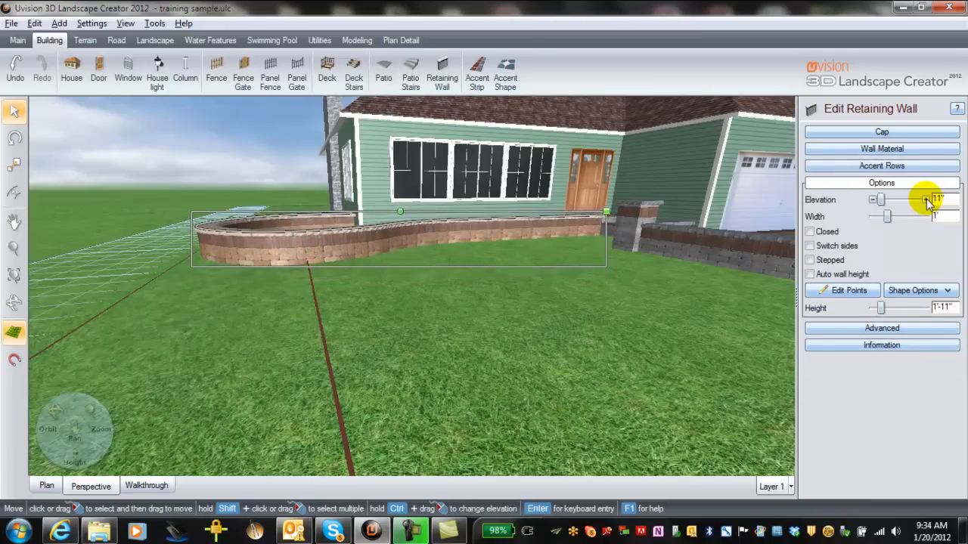
left_click(927, 201)
Step: Examine the retaining wall's end beside the front steps and its curved face along the lawn in perspective
right_click_drag(654, 301, 623, 389)
middle_click_drag(605, 304, 65, 442)
scroll(374, 283, "up", 4)
middle_click_drag(431, 276, 412, 282)
middle_click_drag(422, 125, 446, 203)
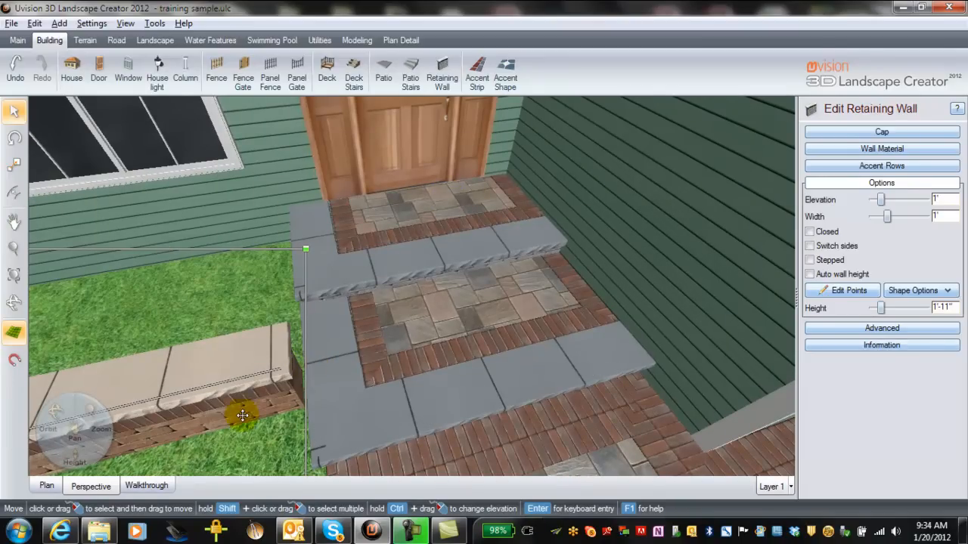
middle_click_drag(184, 385, 51, 99)
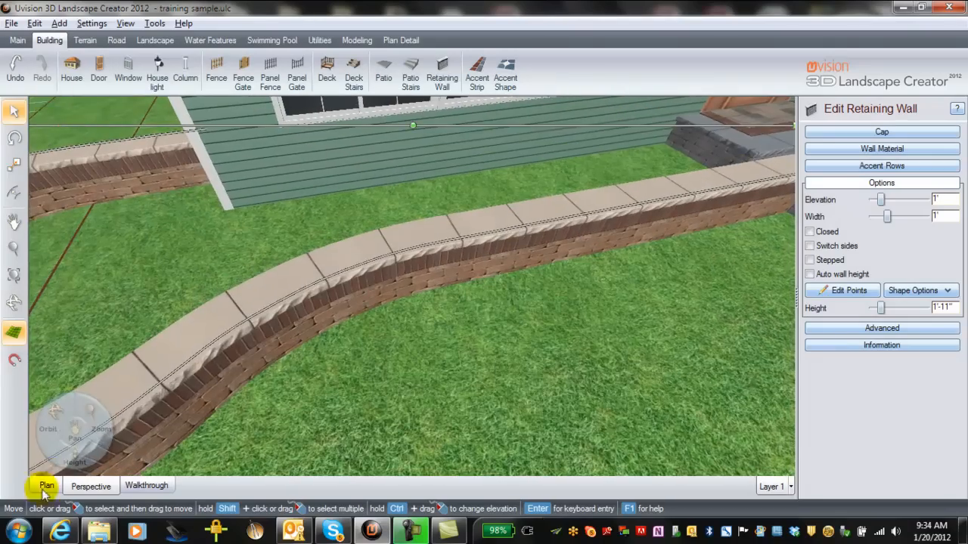
middle_click_drag(340, 403, 371, 326)
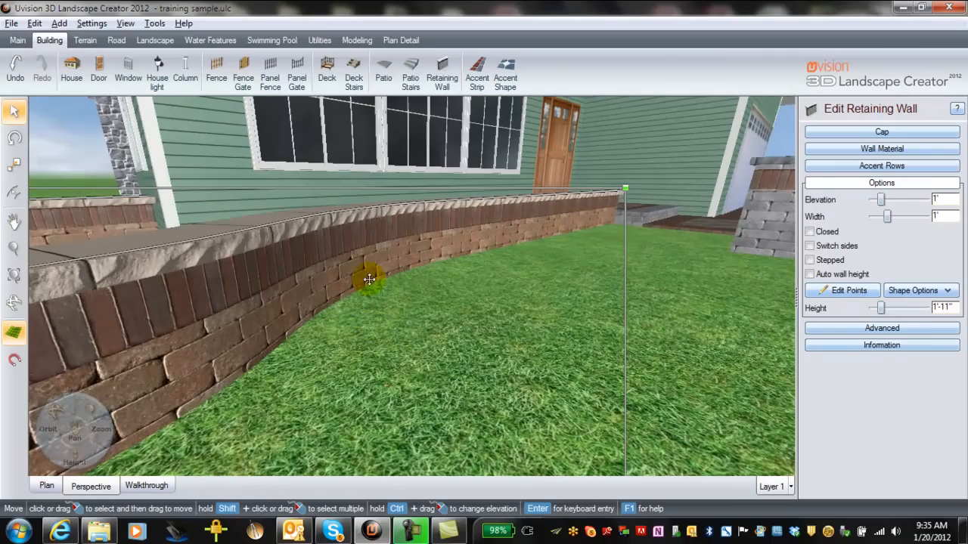
Step: Give the retaining wall a grey Ledgestone Coping cap and the same grey coursed stone wall material as the patio wall
left_click(882, 133)
left_click(895, 184)
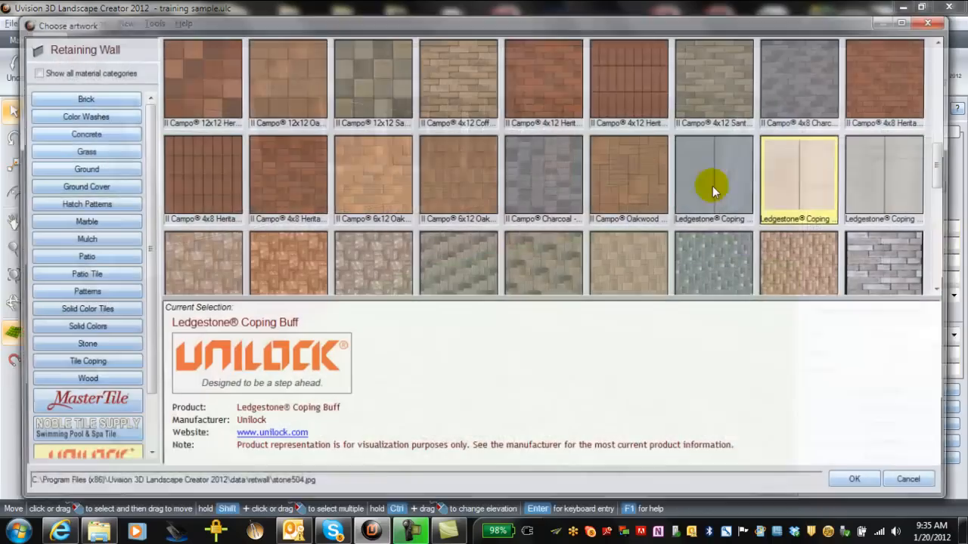
double_click(712, 184)
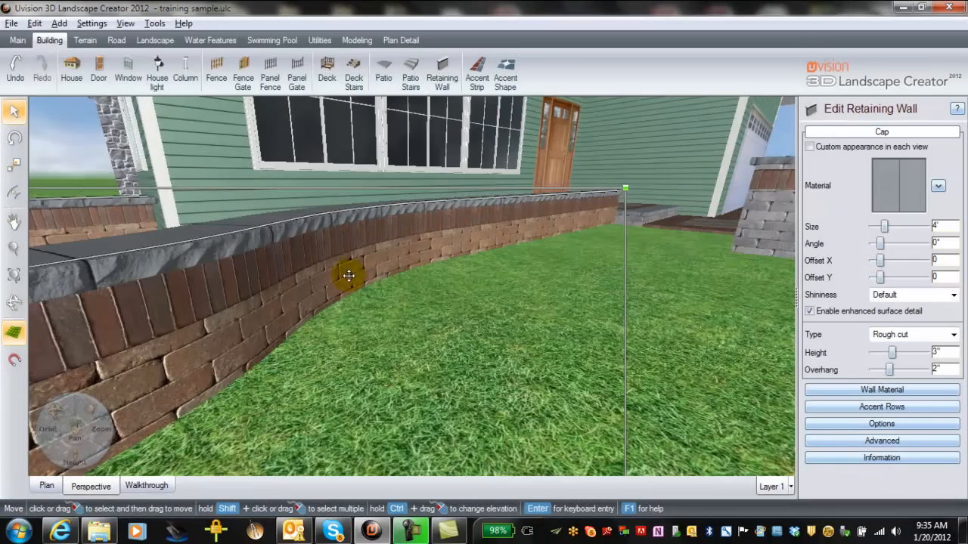
left_click(881, 389)
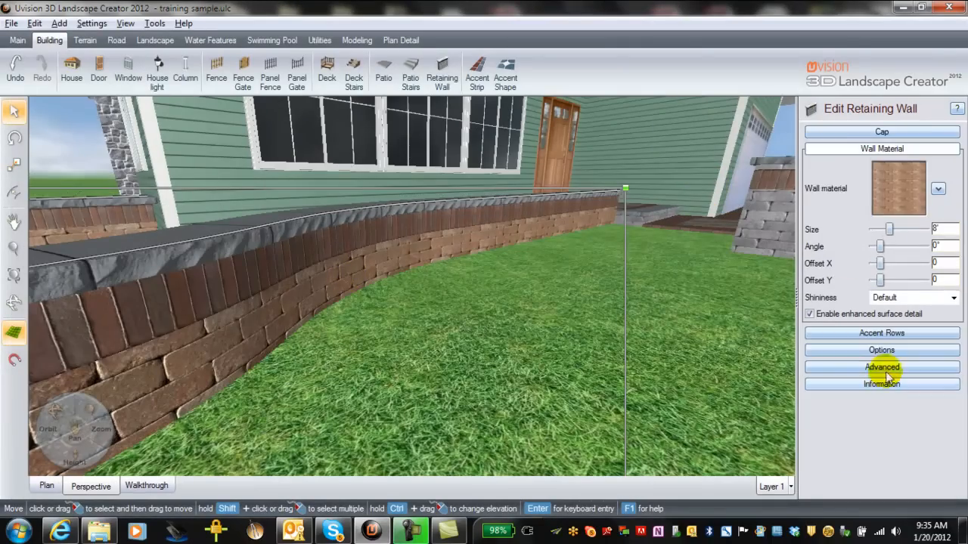
left_click(903, 195)
double_click(299, 277)
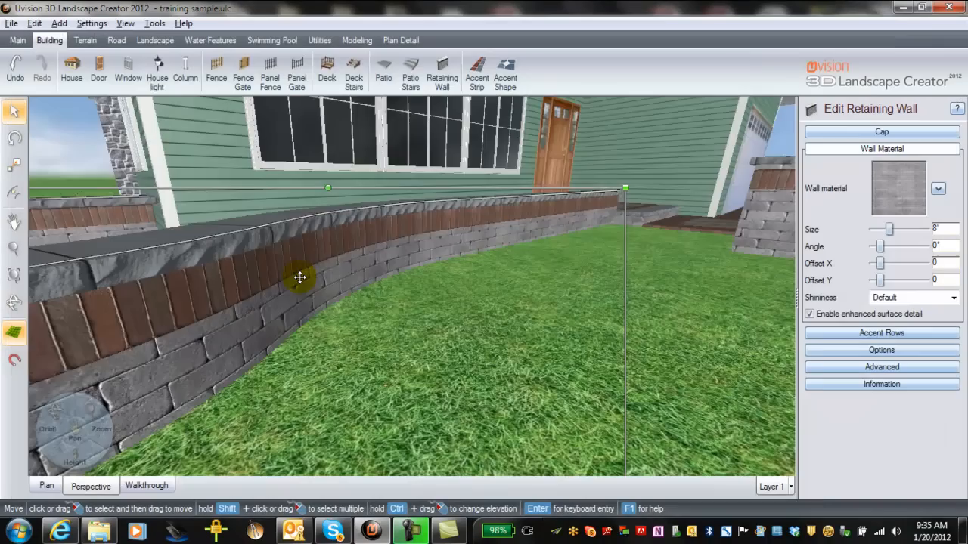
Step: Examine from above where the retaining wall ends next to the front steps and the entry door
scroll(308, 280, "down", 5)
right_click_drag(371, 393, 197, 408)
right_click_drag(458, 272, 473, 313)
right_click_drag(625, 288, 423, 341)
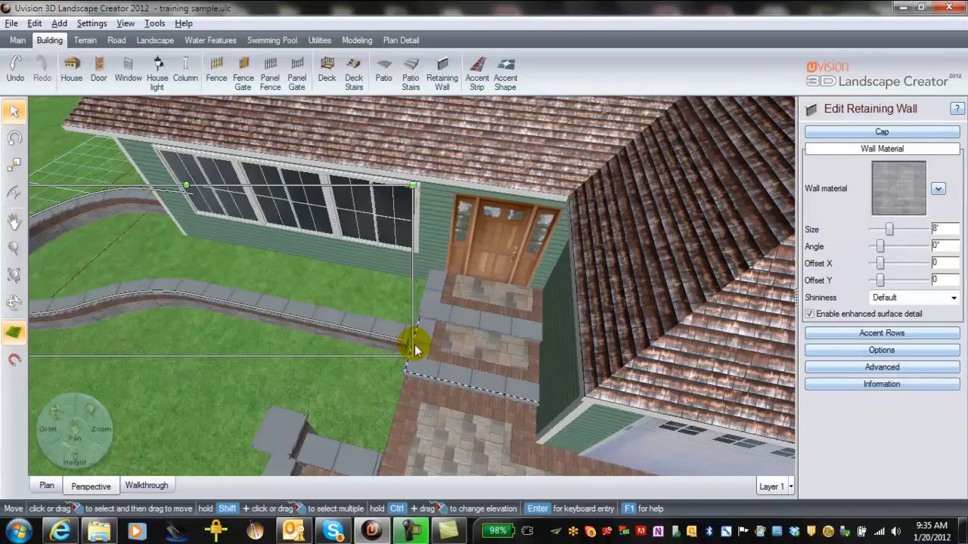
scroll(410, 341, "up", 4)
scroll(467, 385, "up", 2)
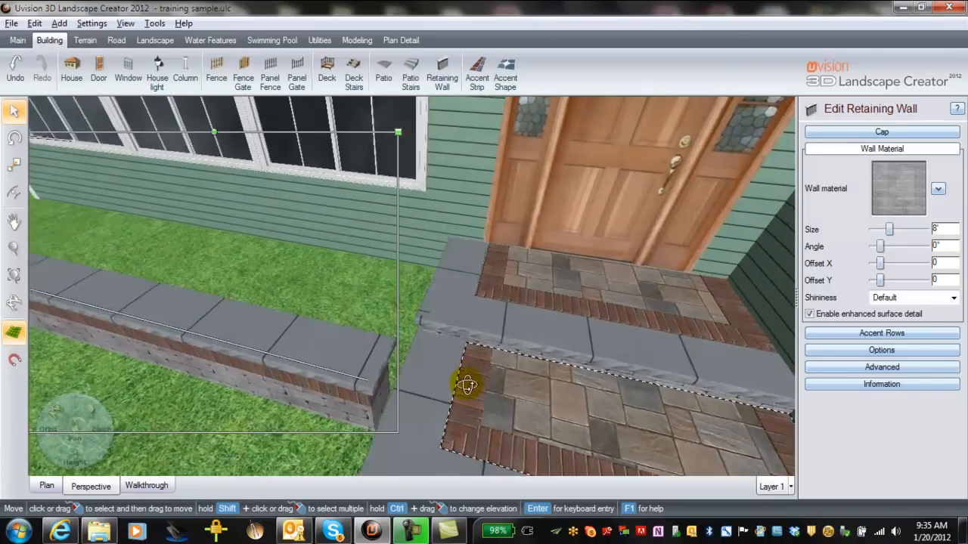
scroll(467, 385, "down", 1)
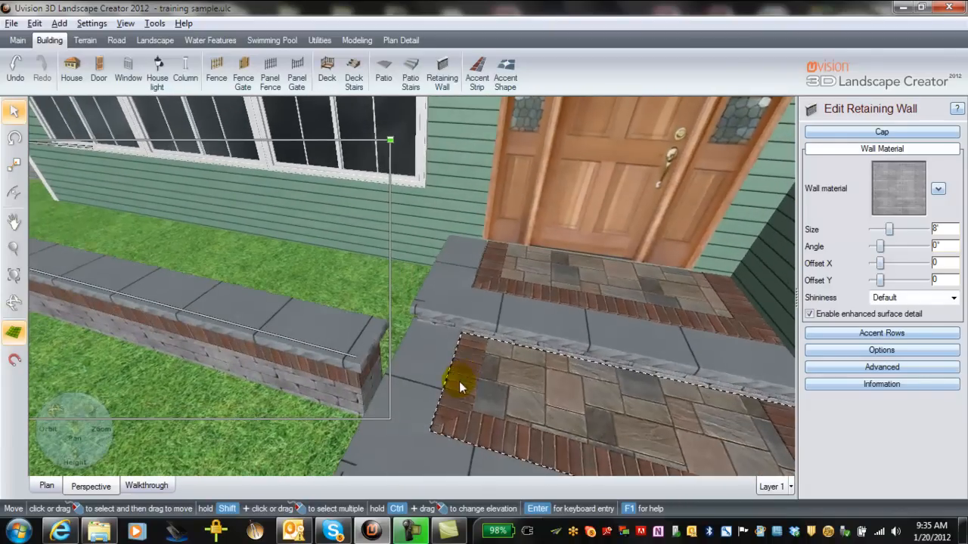
Step: In the plan view, insert a corner point near the retaining wall's end and run a straight segment about 6'-3" along the steps to the house
left_click(47, 486)
scroll(303, 432, "up", 6)
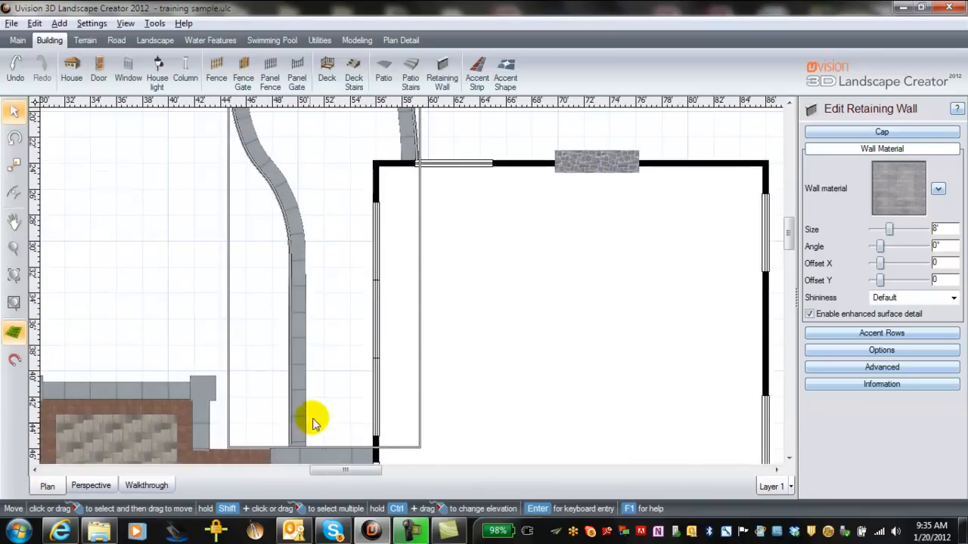
scroll(420, 227, "up", 6)
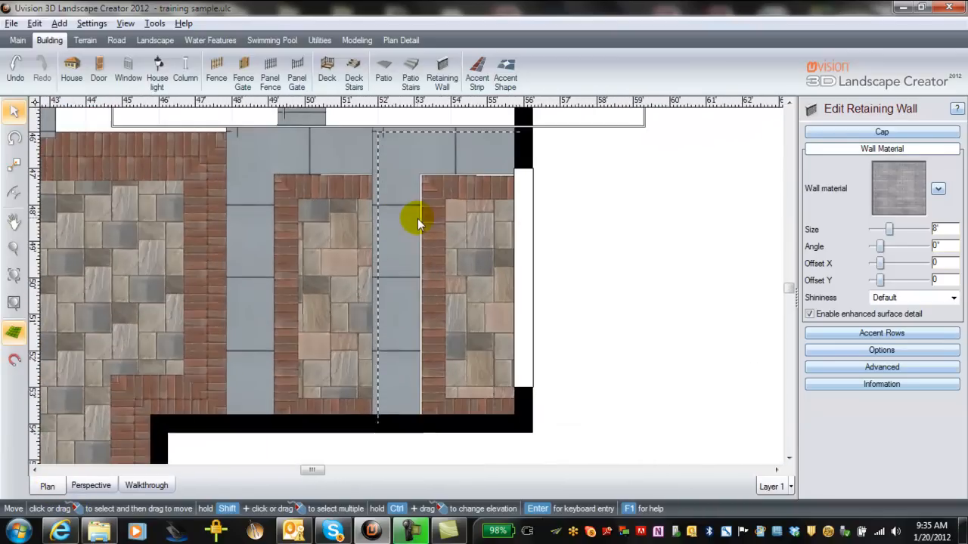
scroll(466, 268, "up", 3)
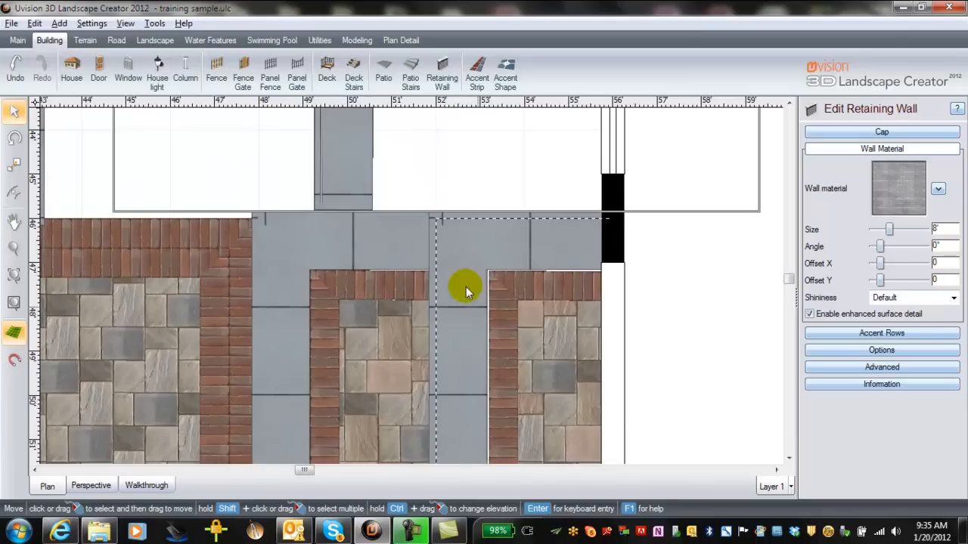
left_click(862, 350)
left_click(838, 290)
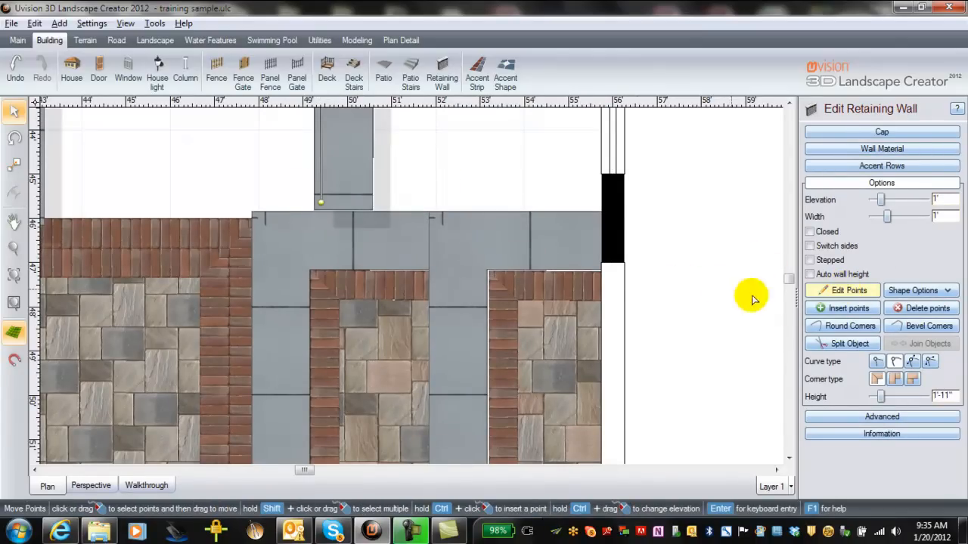
left_click(841, 308)
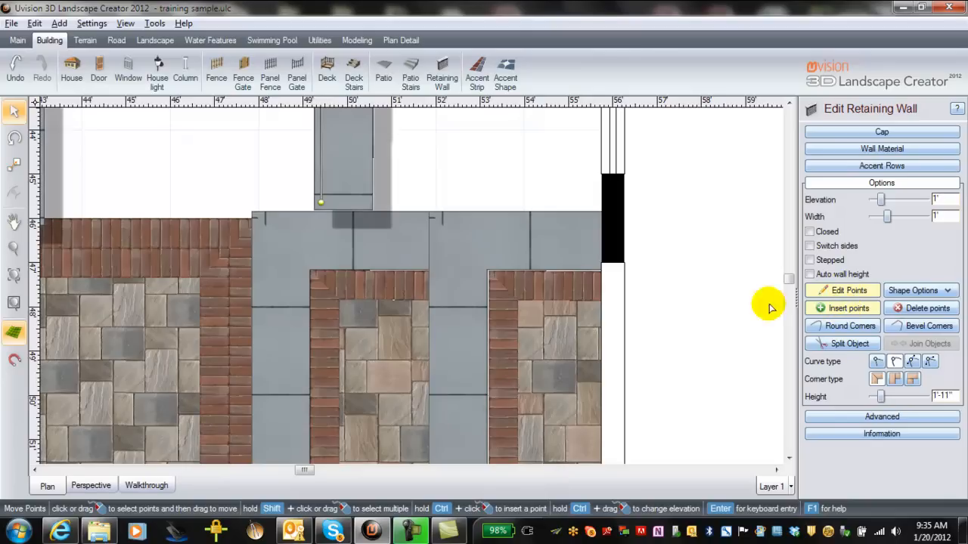
left_click(321, 177)
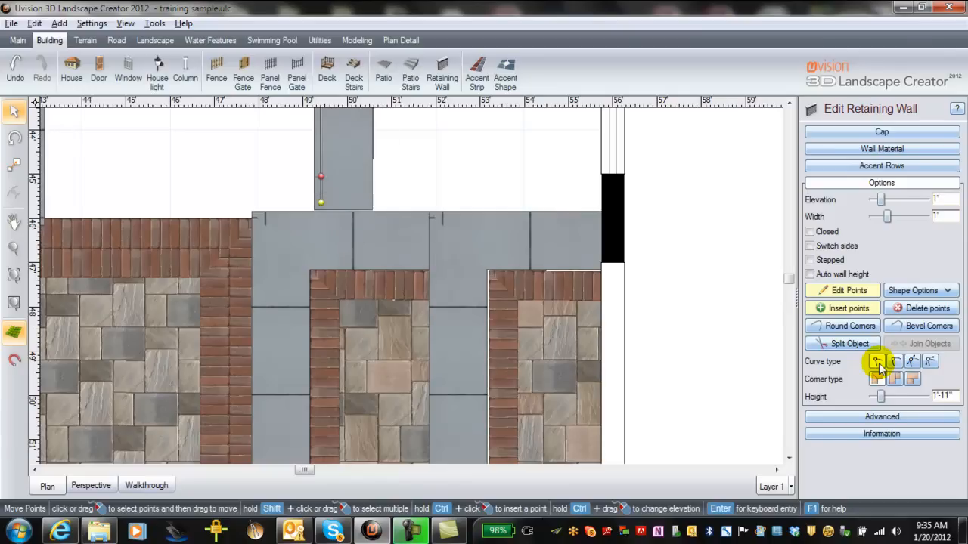
left_click_drag(324, 202, 597, 269)
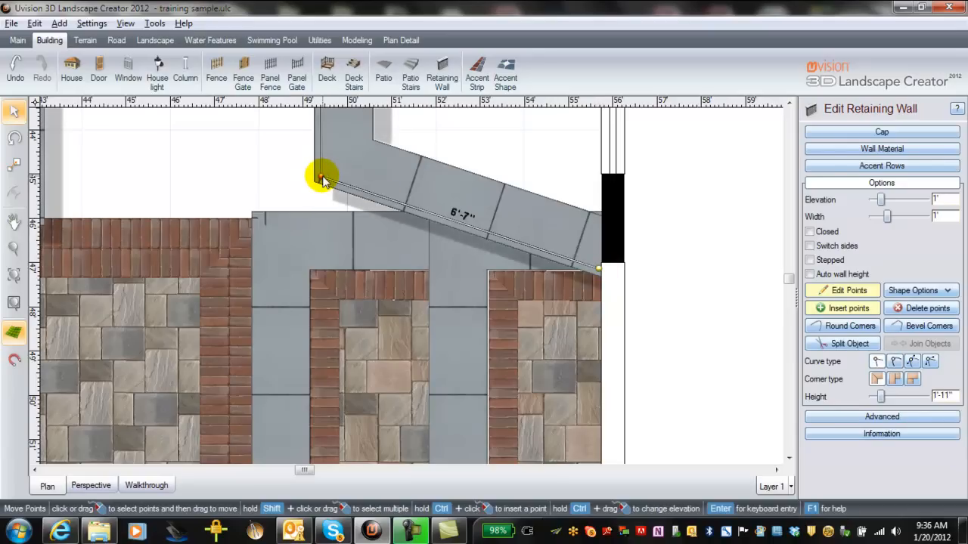
left_click_drag(321, 174, 322, 270)
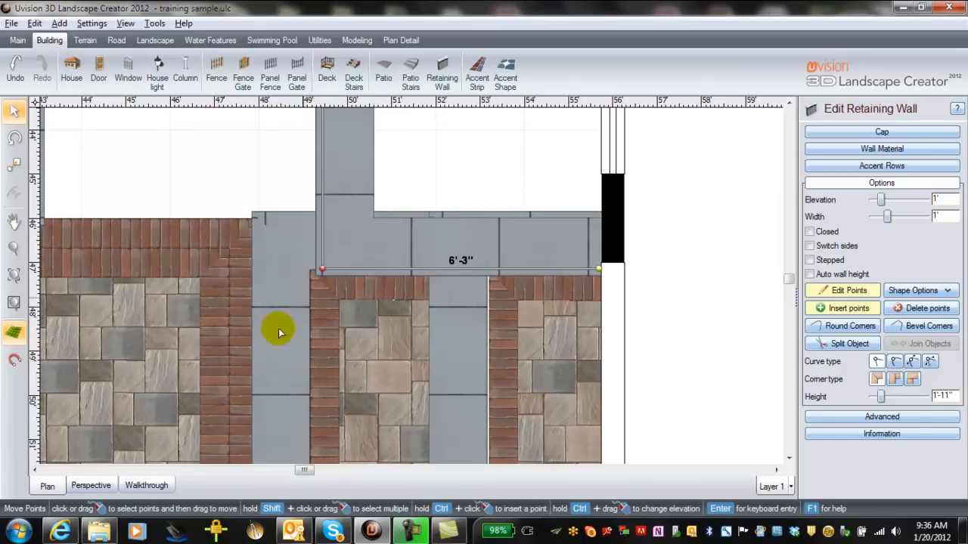
Step: Inspect in perspective how the new retaining wall segment meets the front steps and house, and finish editing the wall's points
left_click(90, 488)
left_click_drag(157, 440, 203, 462)
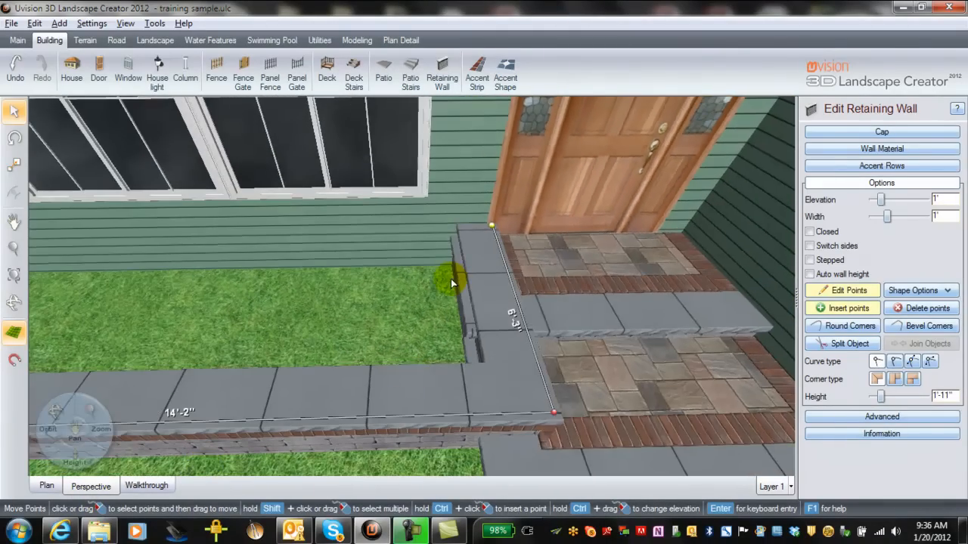
left_click_drag(544, 484, 503, 383)
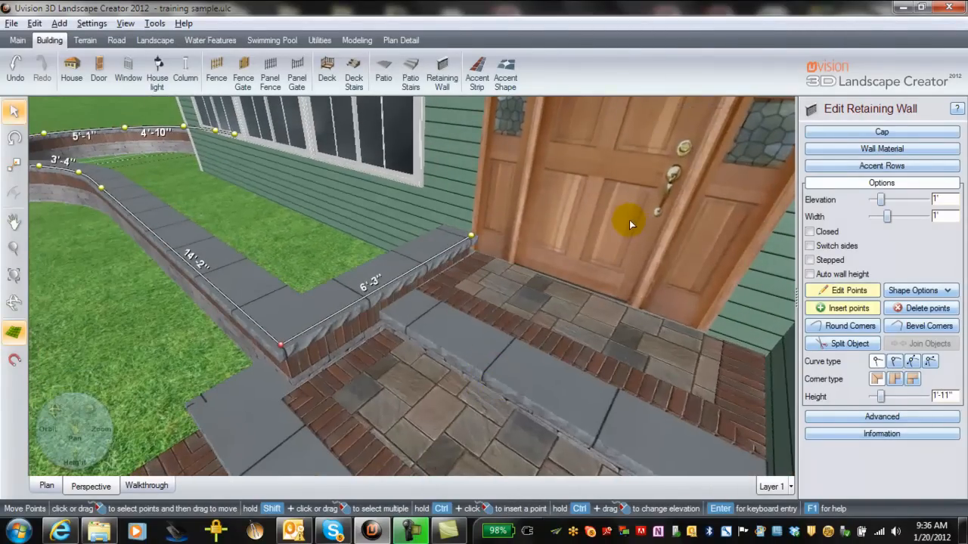
left_click(844, 290)
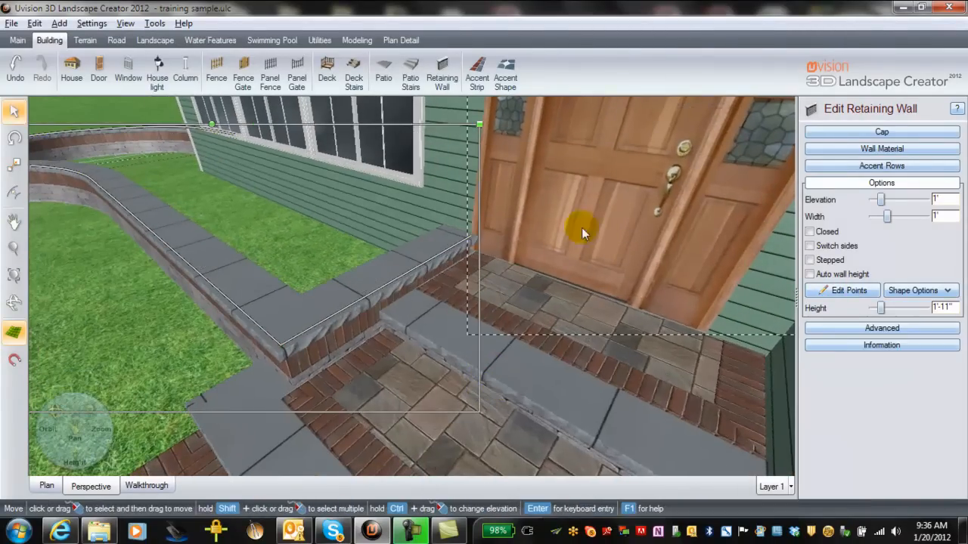
Step: Shift the entry door slightly along the house wall, away from the retaining wall's end, and review the whole front of the house
left_click(611, 228)
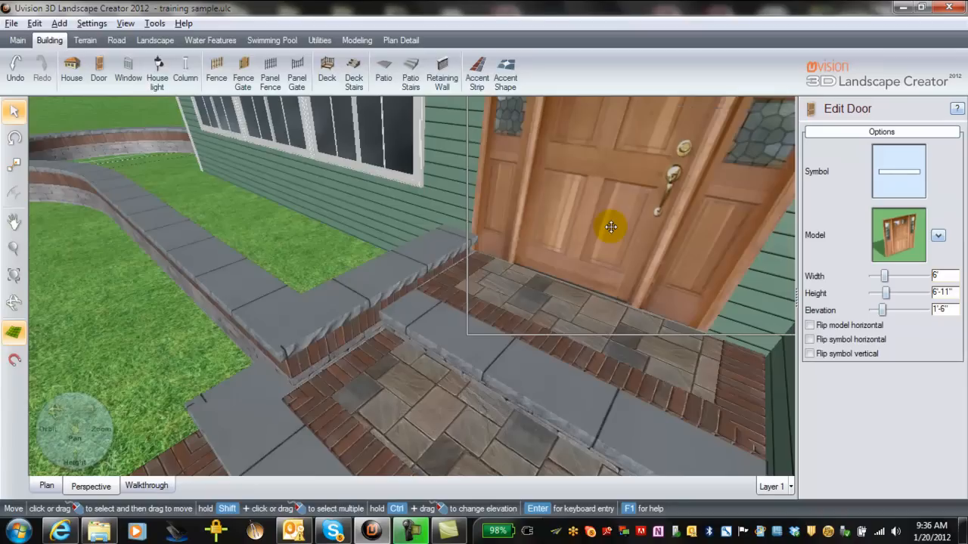
left_click_drag(577, 227, 597, 230)
scroll(473, 382, "up", 1)
scroll(468, 375, "down", 2)
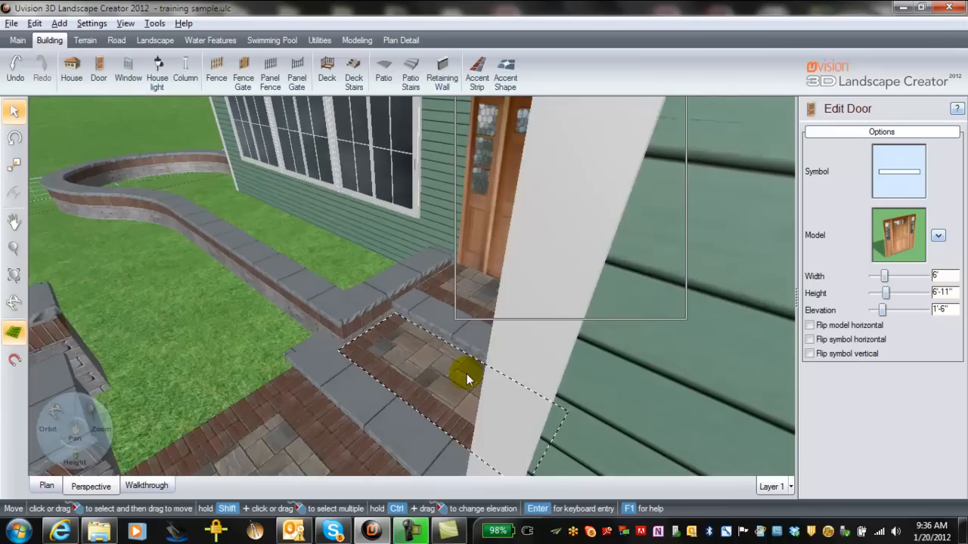
middle_click_drag(324, 369, 446, 329)
middle_click_drag(197, 335, 256, 336)
scroll(256, 332, "down", 5)
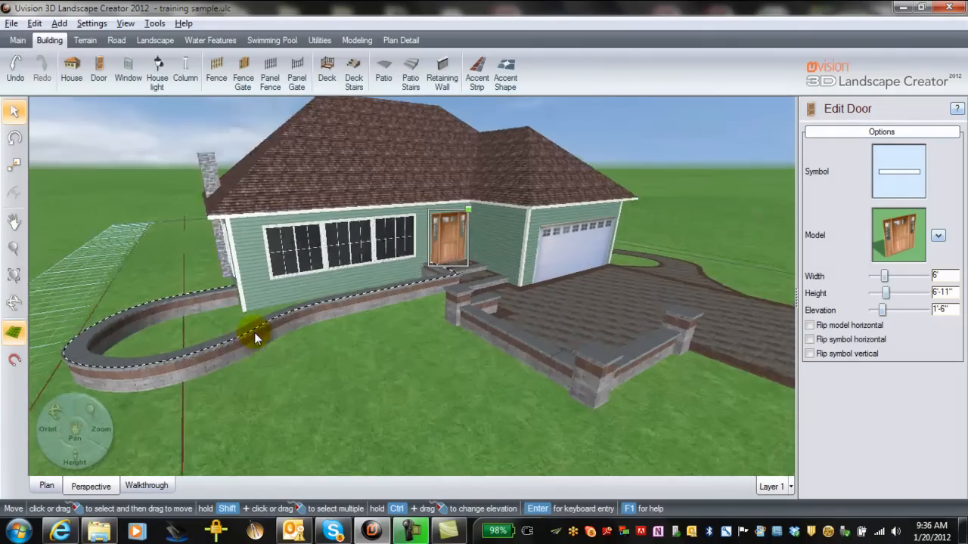